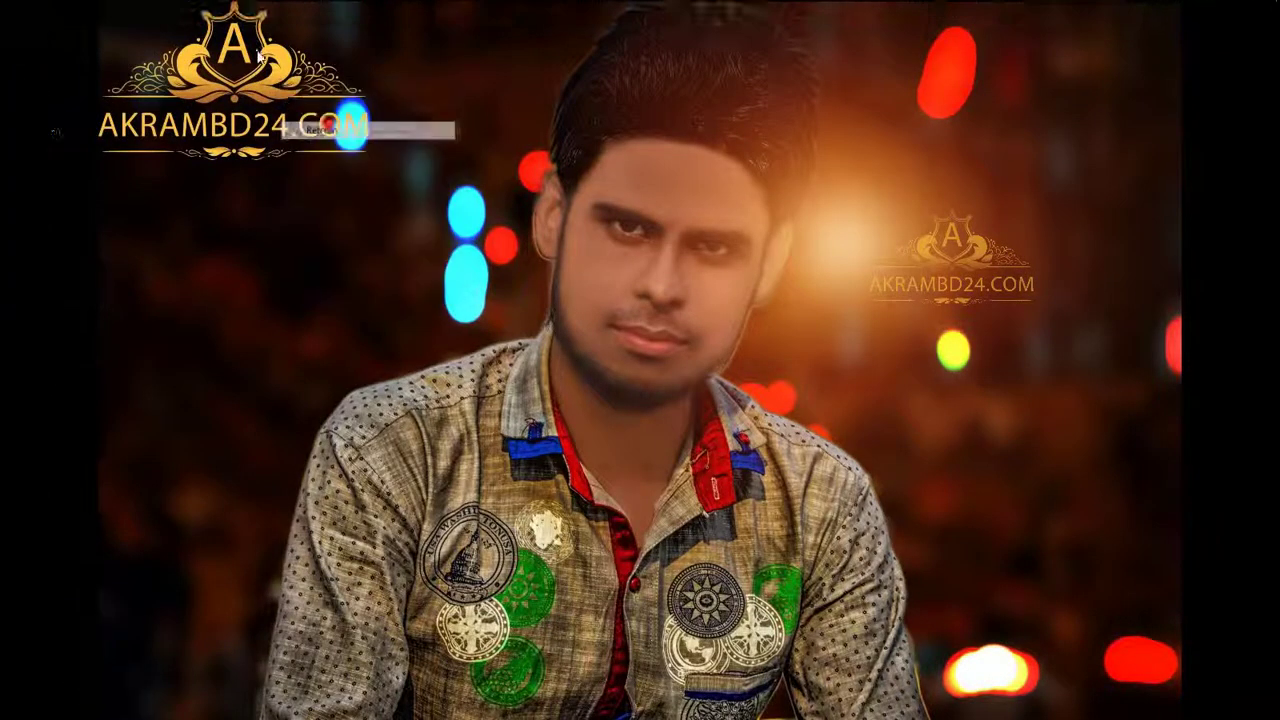
Step: Bring the Photoshop window forward from the taskbar to show its Home screen
click(228, 12)
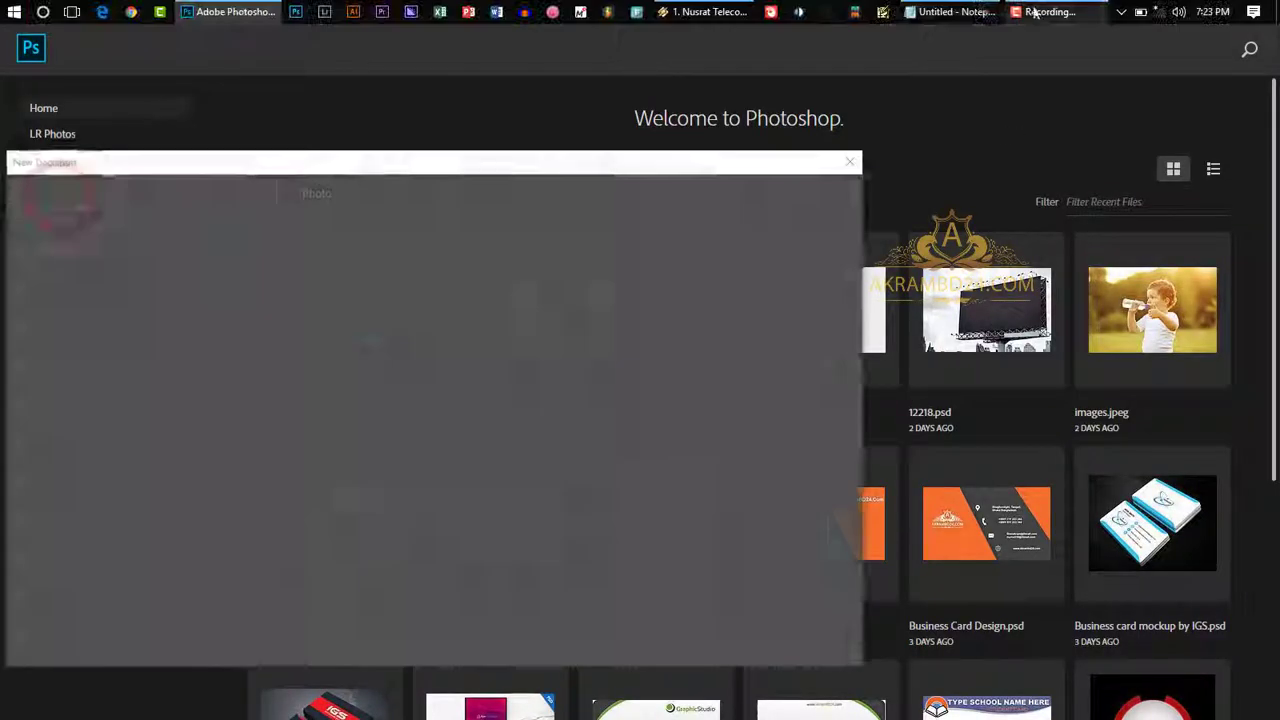
Step: Start a new document named 'Ice Cream Packaging Design', using the title cut from Notepad
click(962, 12)
right_click(363, 224)
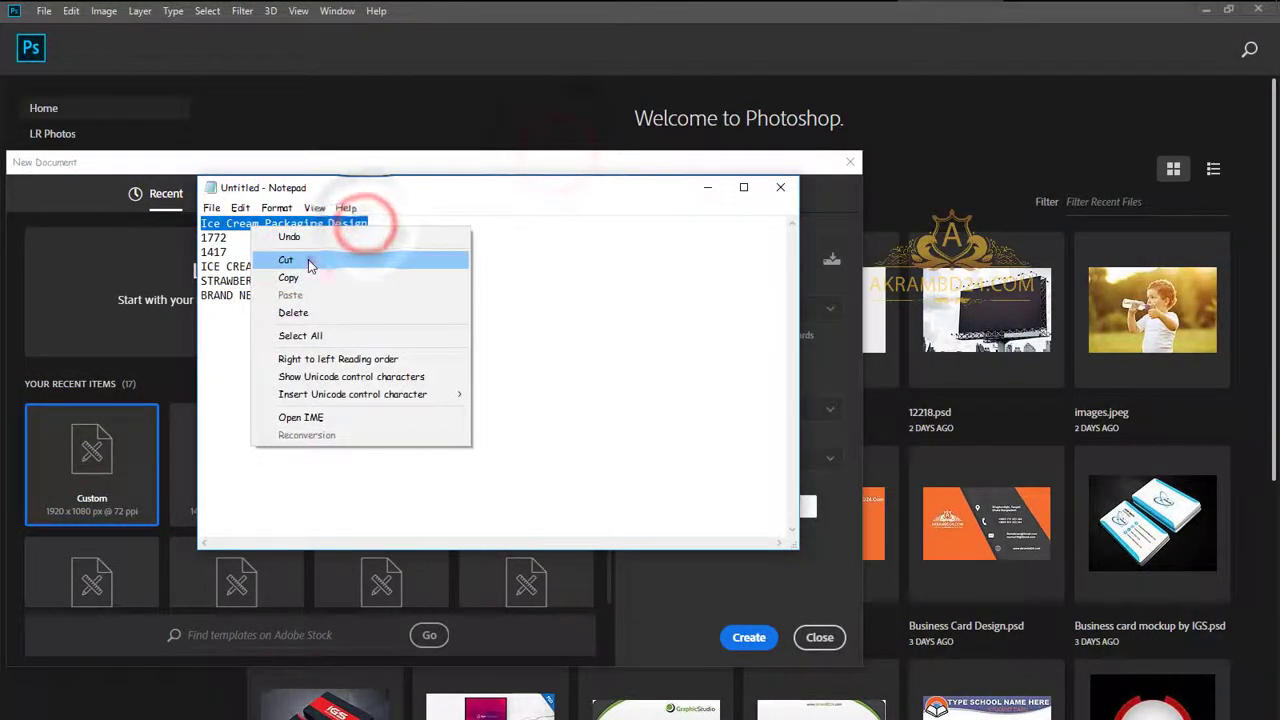
click(306, 252)
click(707, 187)
click(710, 258)
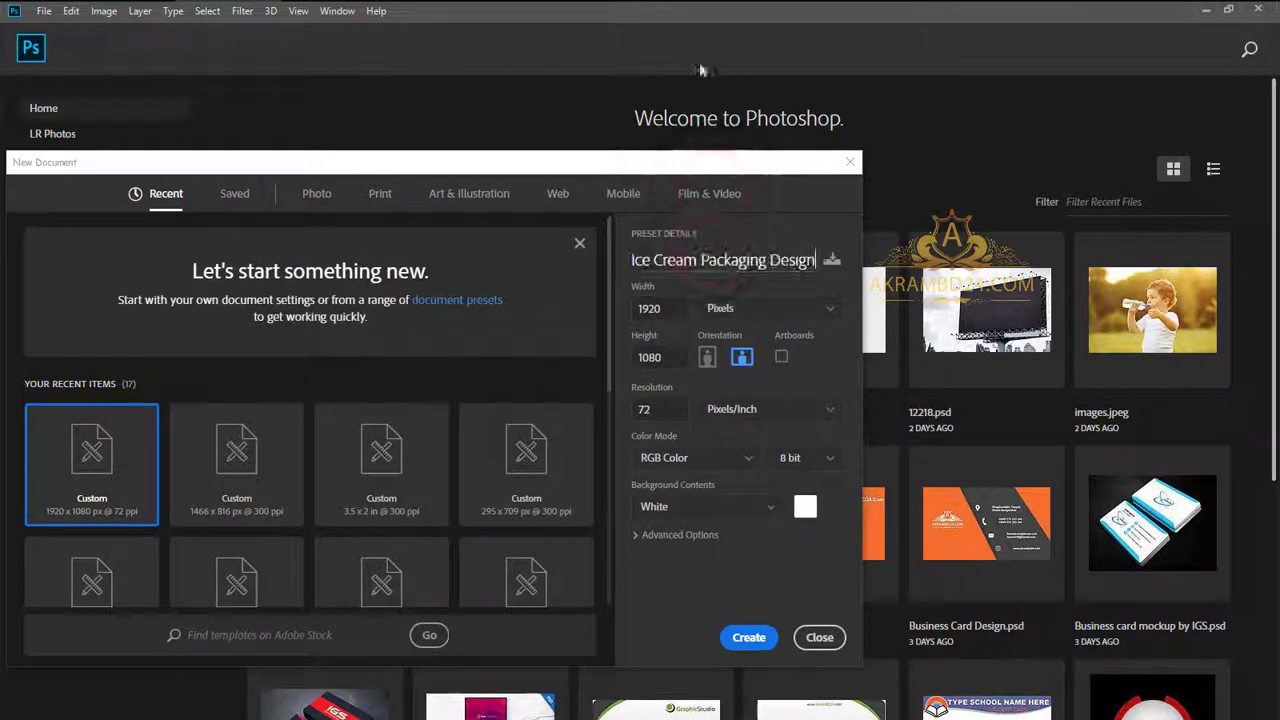
Step: Set the document to 1772 × 1417 pixels at 300 pixels/inch and create it
click(975, 12)
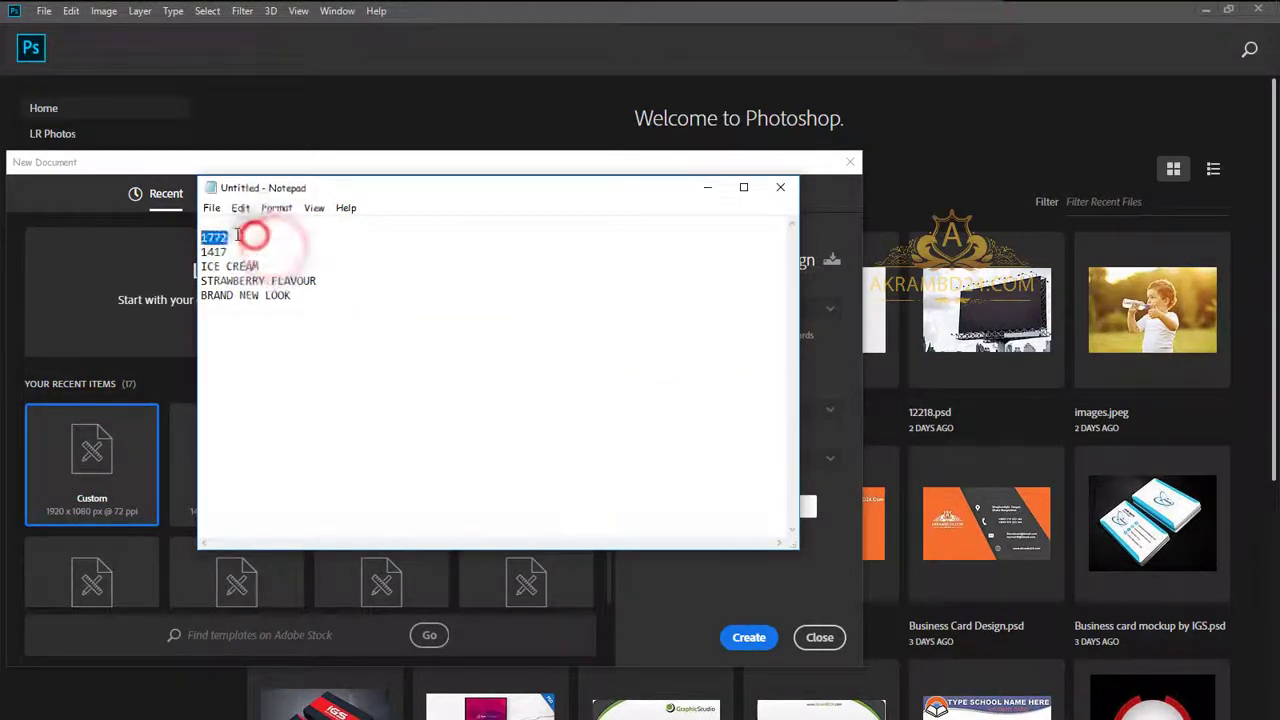
click(818, 217)
double_click(650, 308)
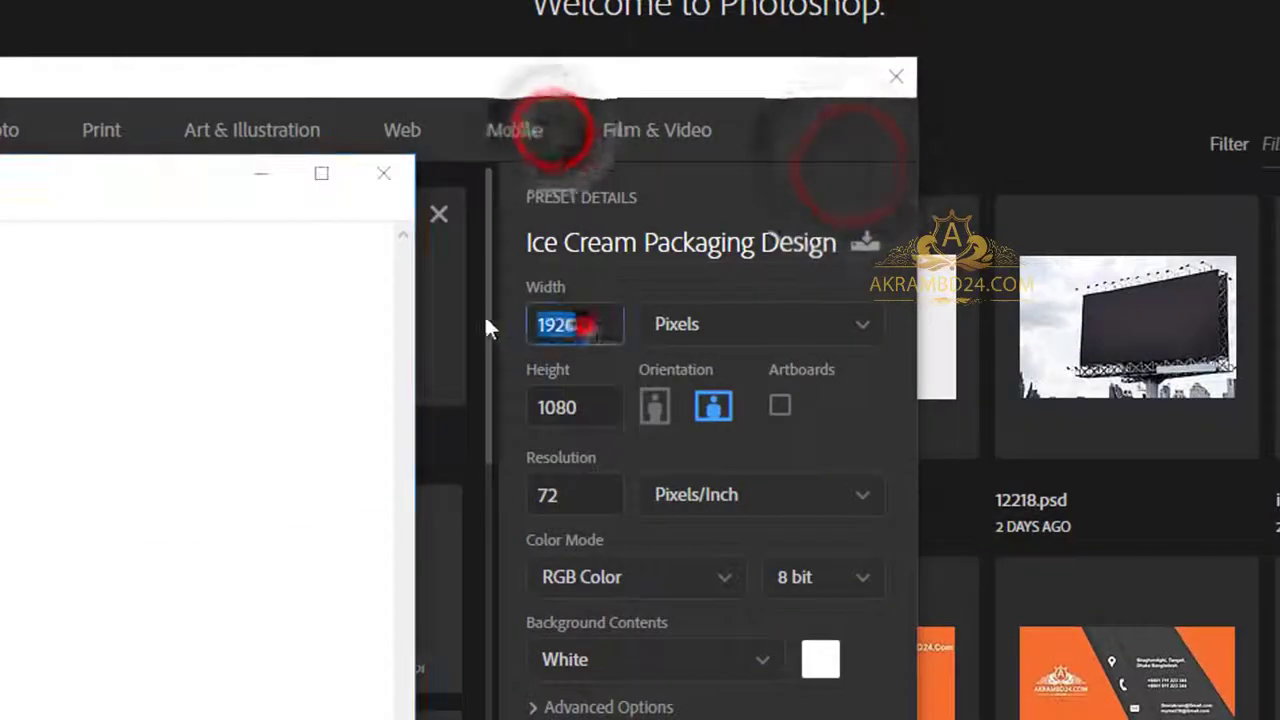
text(1772)
key(alt+Tab)
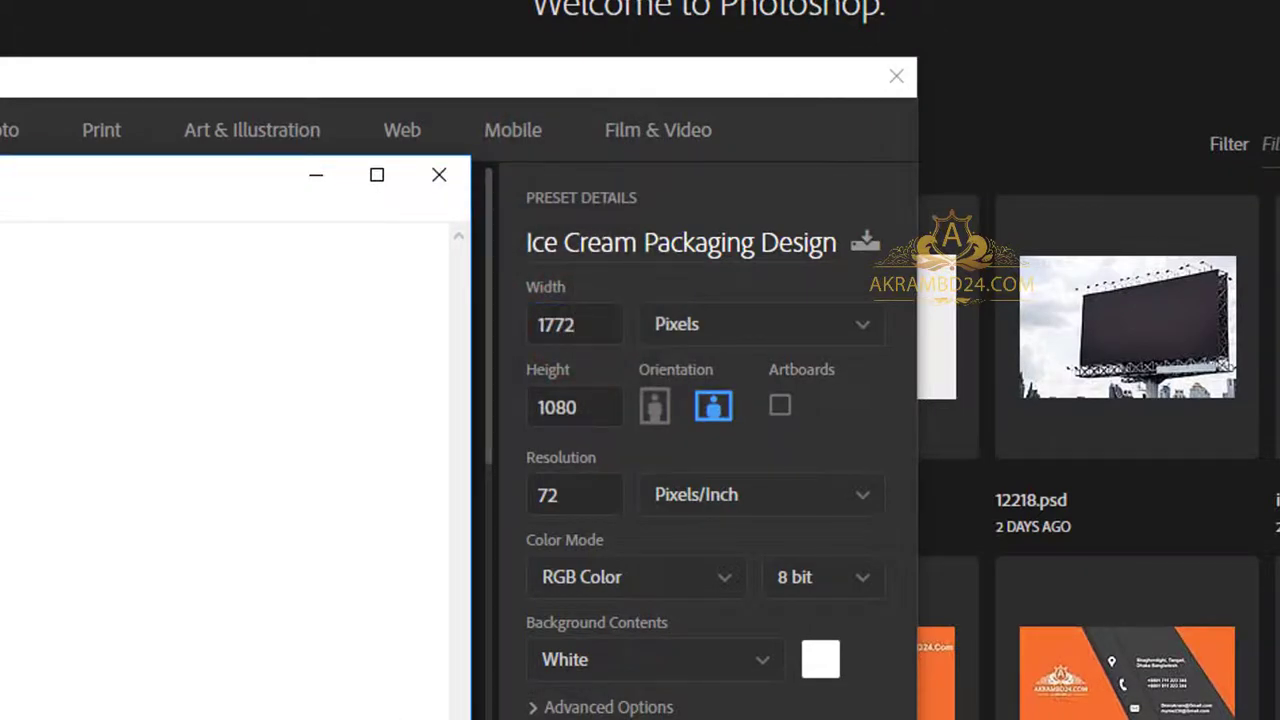
text(1417)
double_click(560, 495)
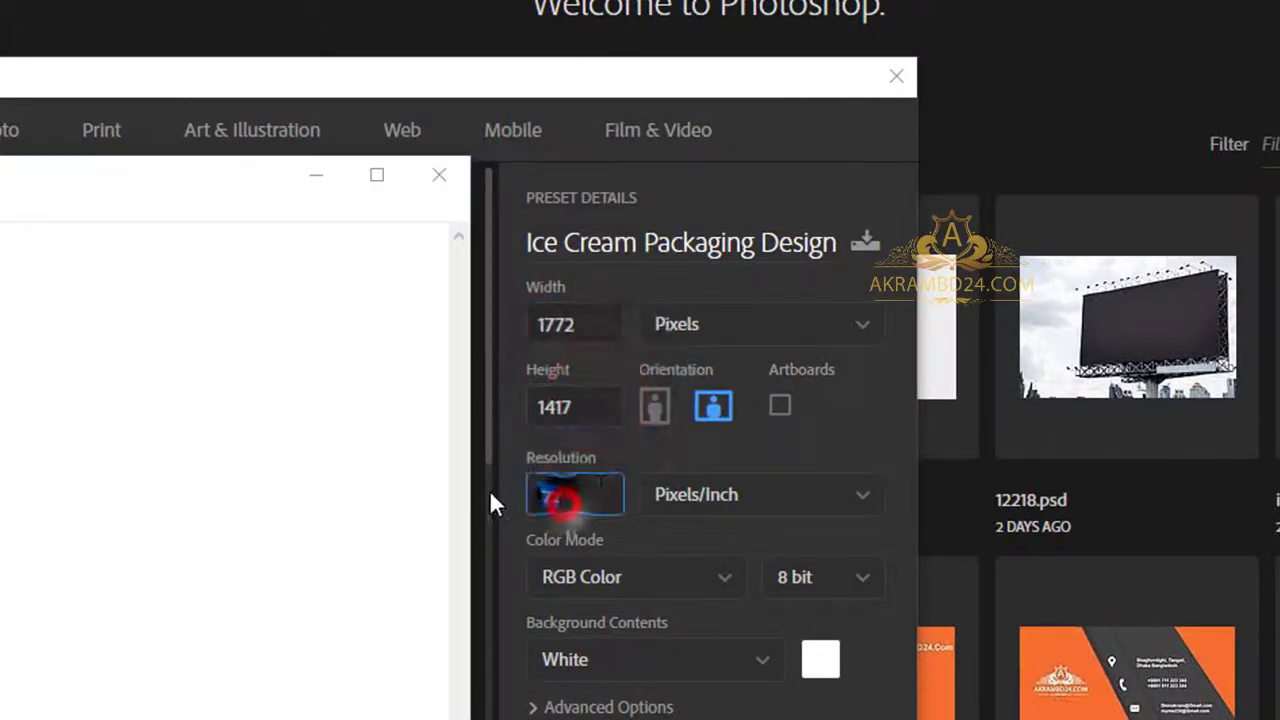
text(30)
text(0)
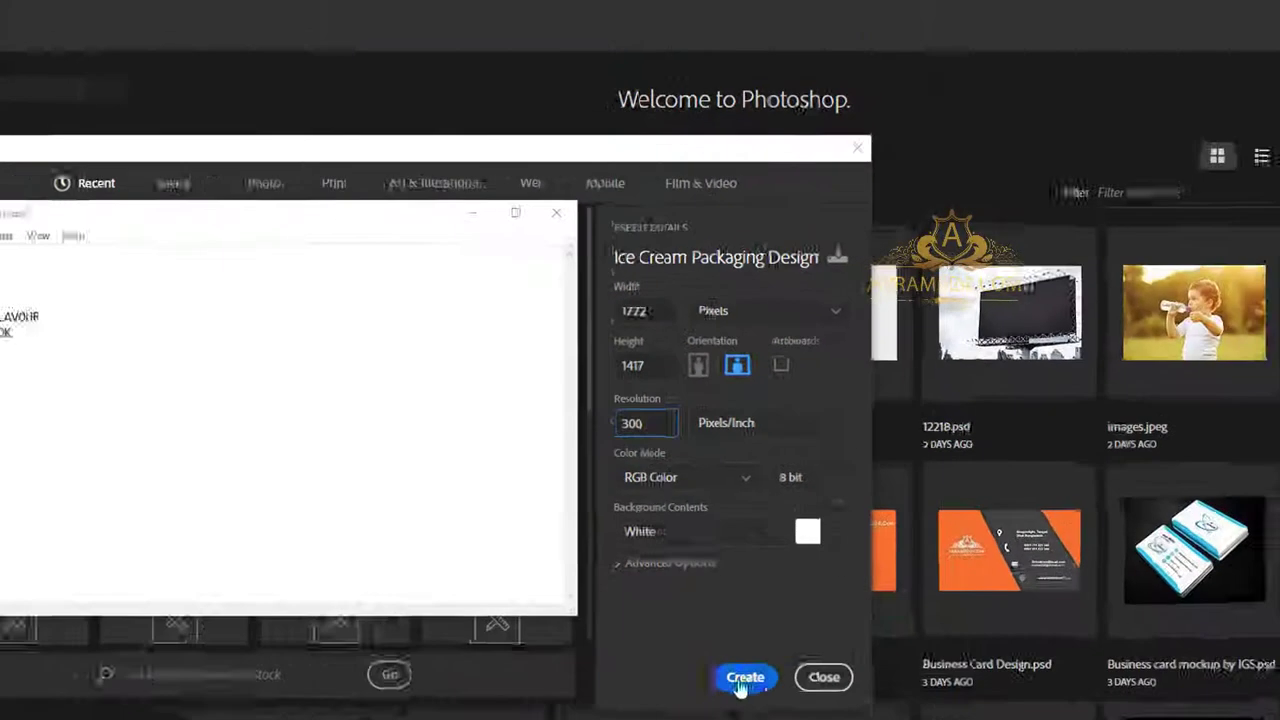
click(745, 678)
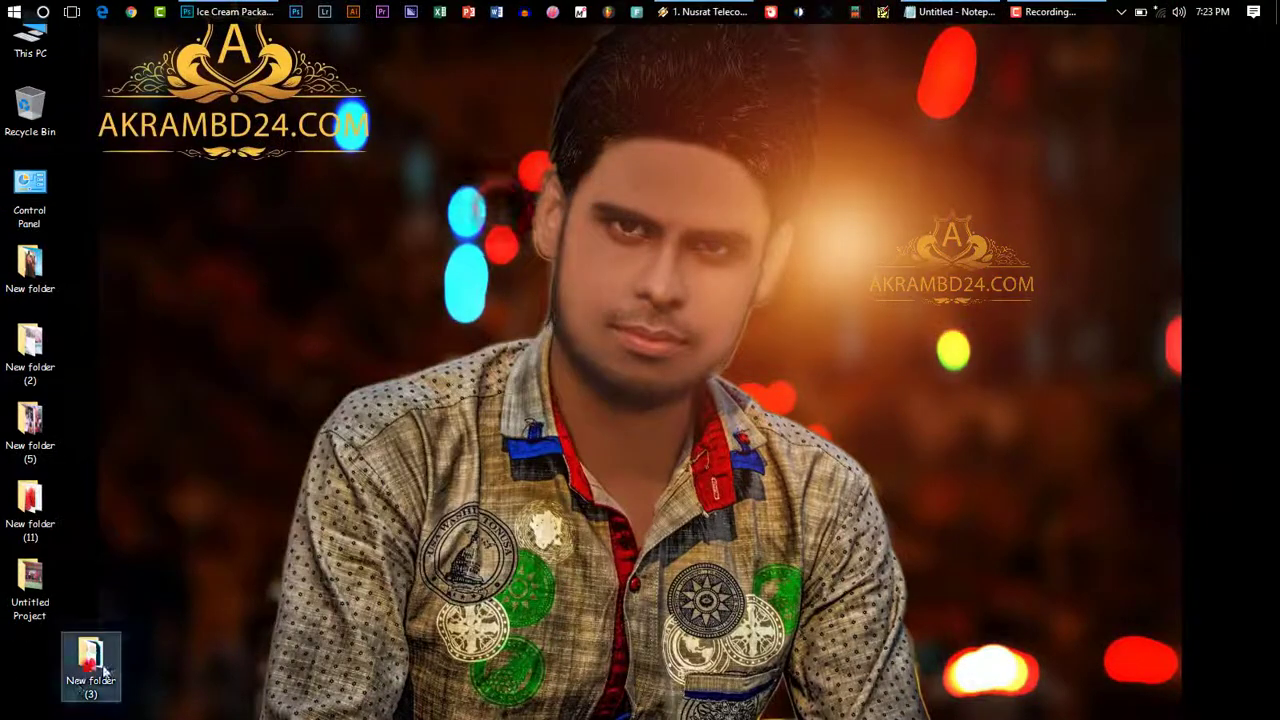
Step: Open the ice-cream and strawberry images in Photoshop from the source folder
double_click(90, 660)
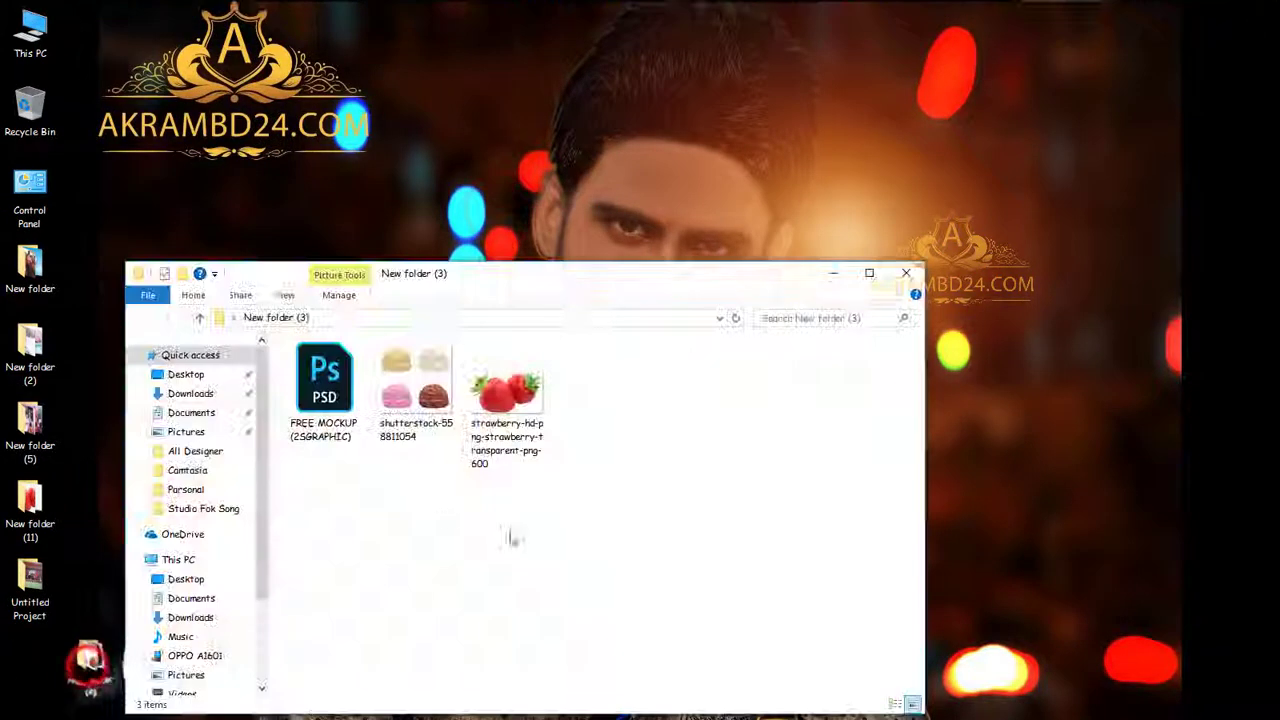
drag(412, 472, 480, 398)
drag(214, 10, 405, 60)
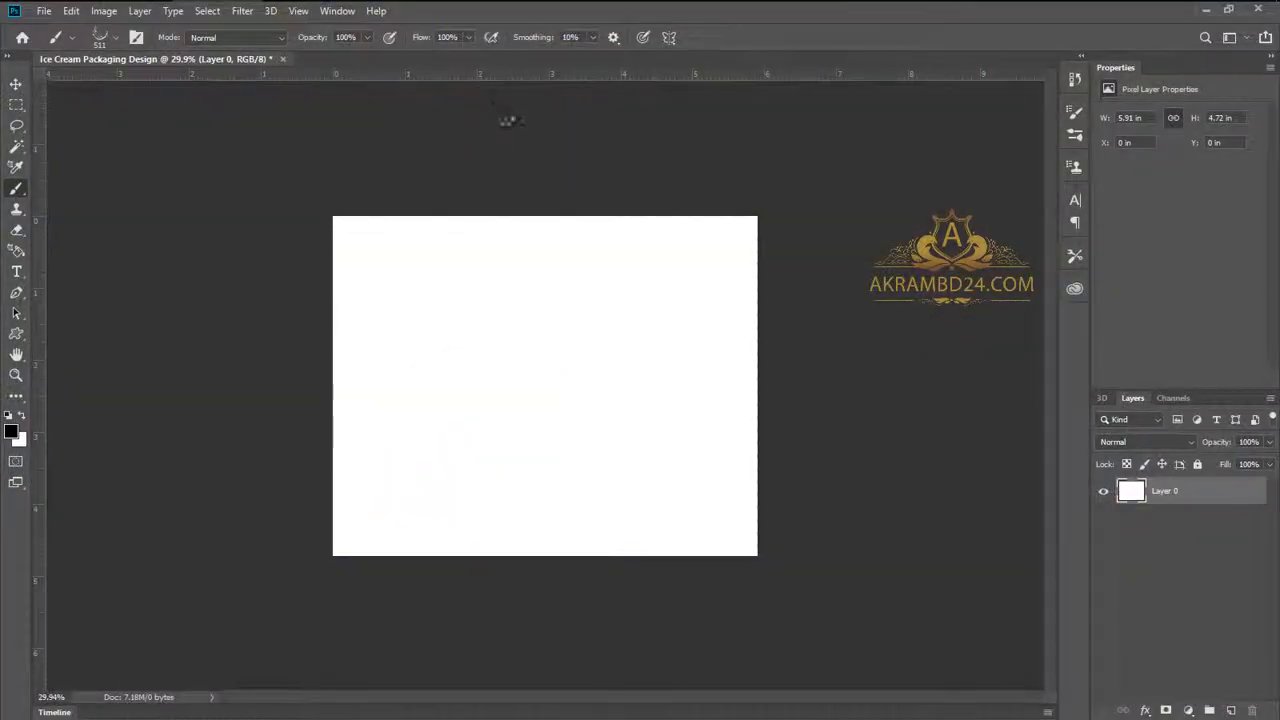
drag(508, 120, 510, 122)
Step: Copy the pink scoop to its own layer via Layer via Copy and move it into the packaging design
key(m)
mouse_move(275, 383)
mouse_down()
mouse_move(500, 586)
mouse_move(544, 572)
mouse_up()
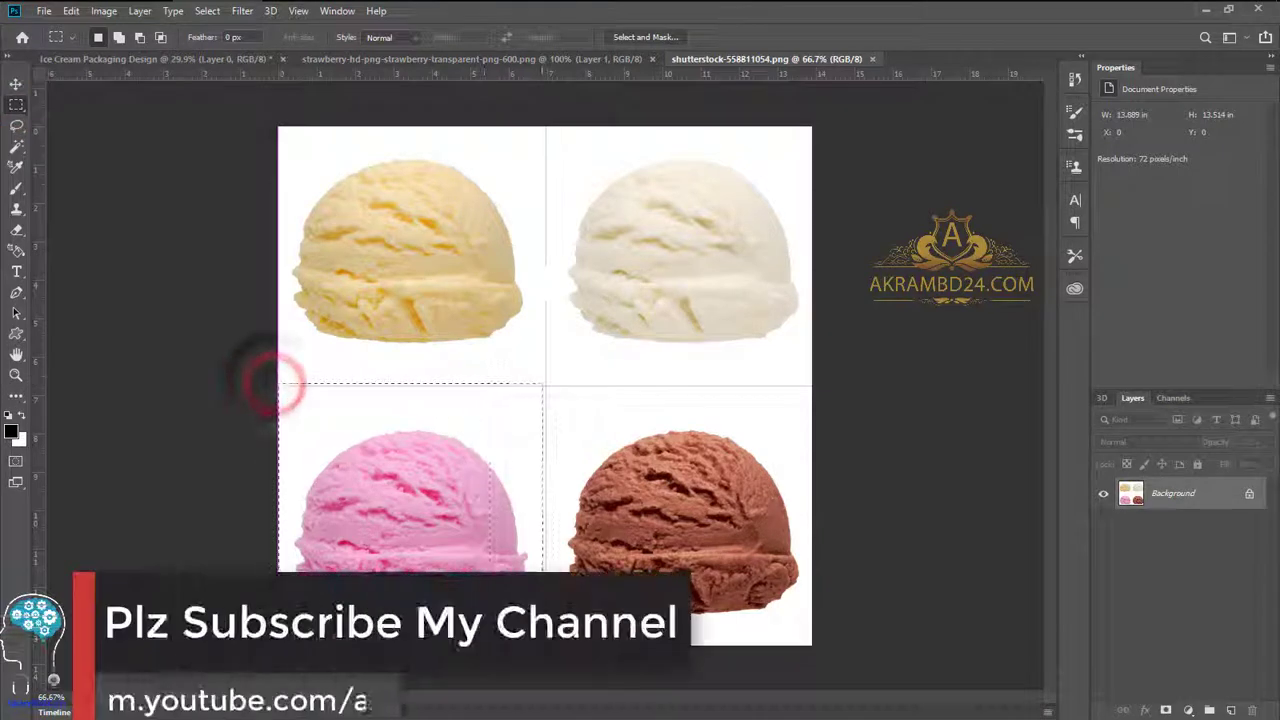
right_click(426, 537)
click(517, 357)
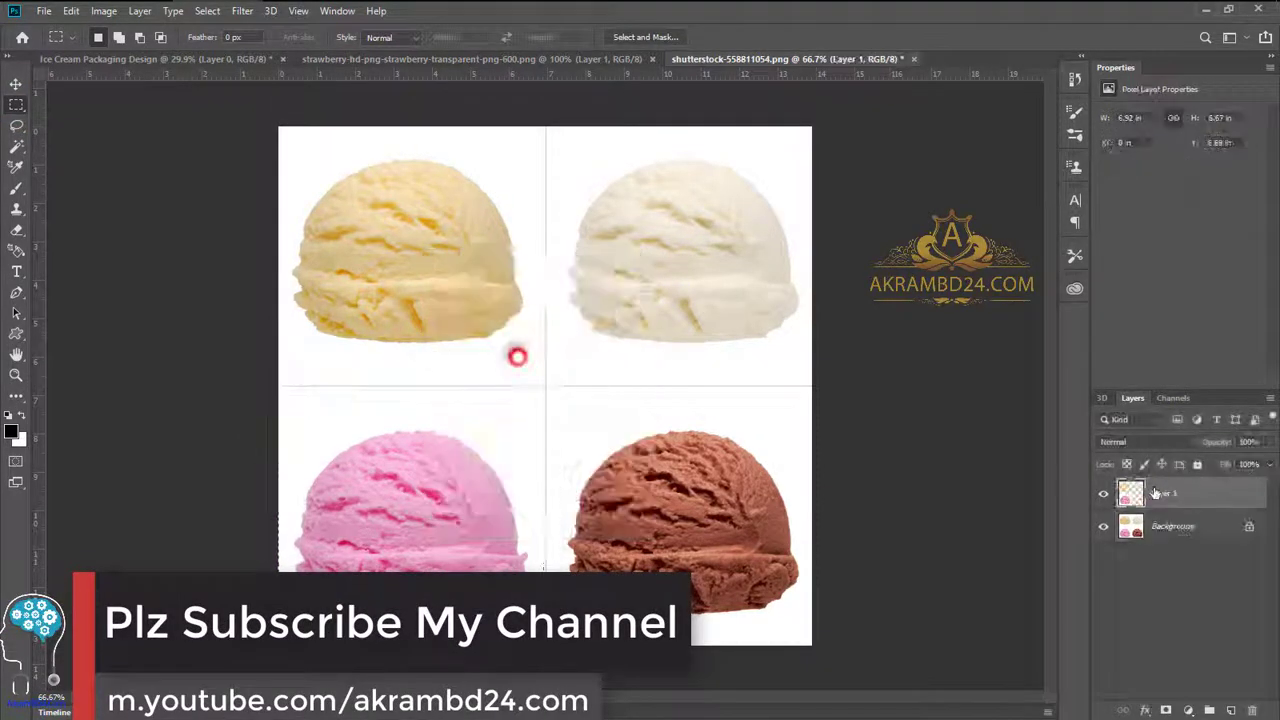
click(16, 84)
mouse_move(400, 500)
mouse_down()
mouse_move(505, 397)
mouse_move(586, 420)
mouse_up()
Step: Remove the white around the pink scoop with the Magic Eraser
scroll(586, 420, up, 5)
key(e)
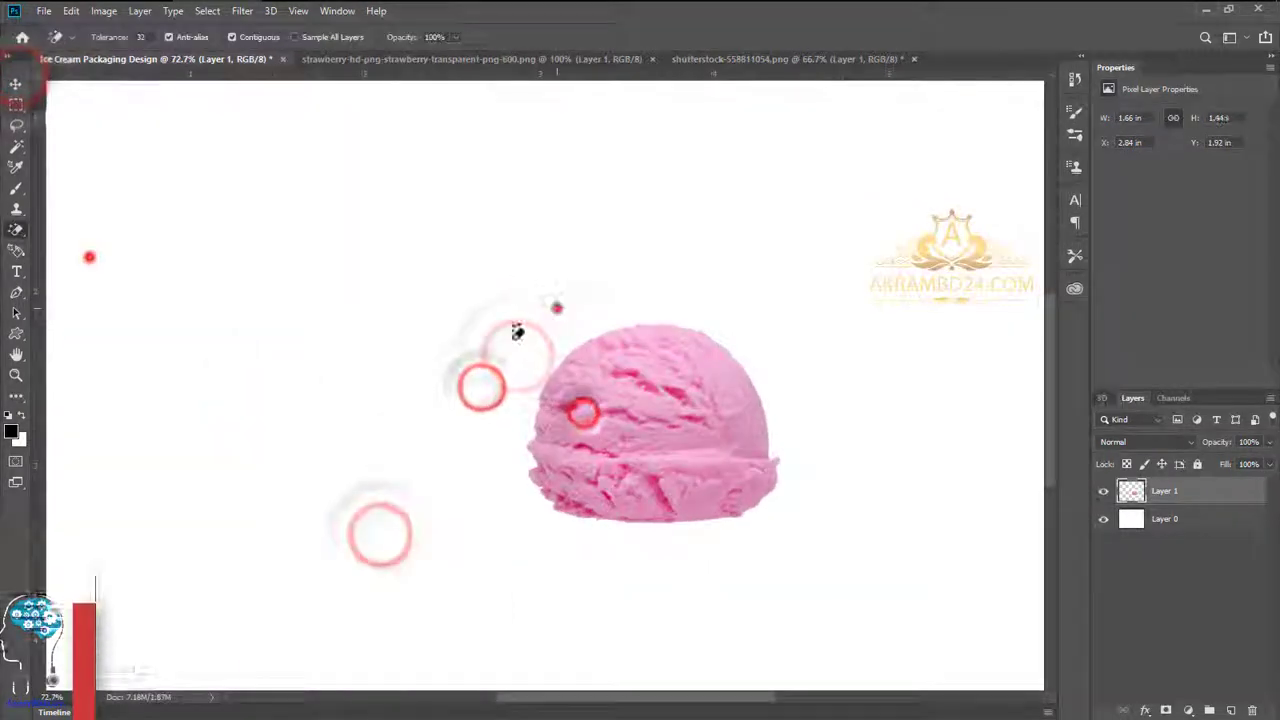
click(11, 431)
click(1160, 519)
Step: Fill the background layer with pink, then refine the pink shade
click(669, 277)
key(alt+BackSpace)
scroll(757, 439, up, 3)
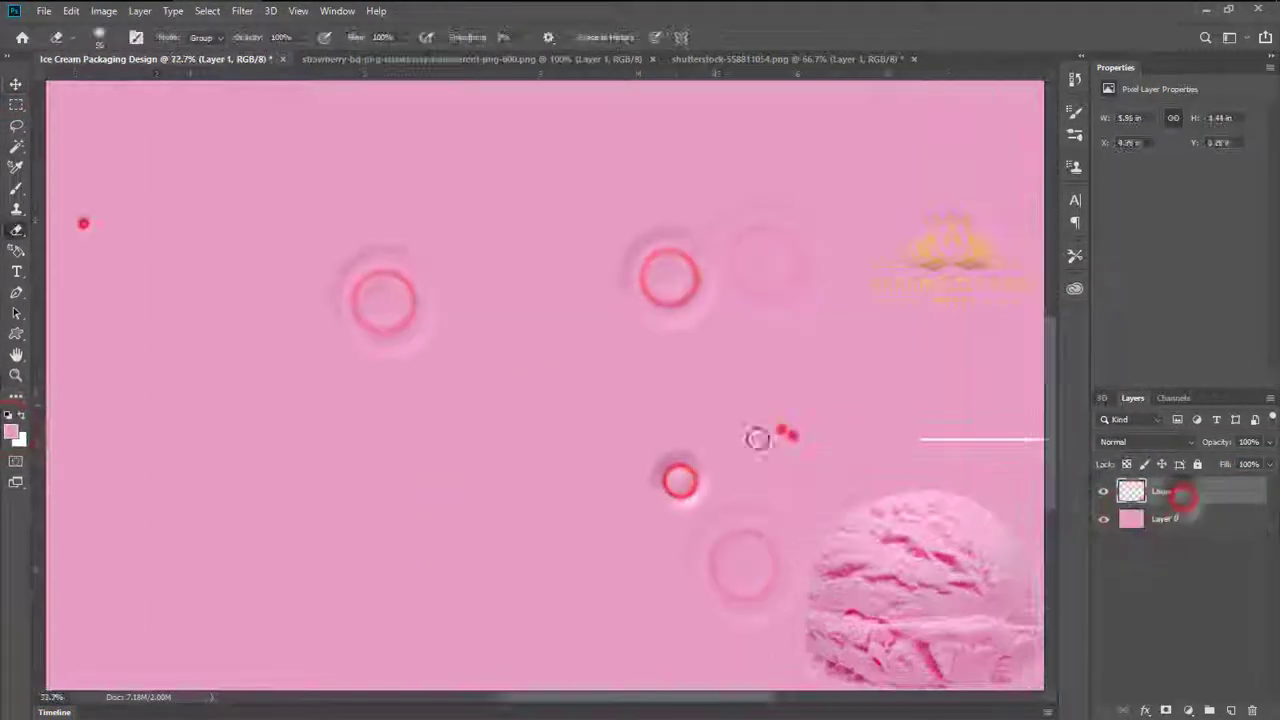
scroll(757, 439, down, 3)
click(1160, 519)
click(11, 431)
click(677, 277)
key(alt+BackSpace)
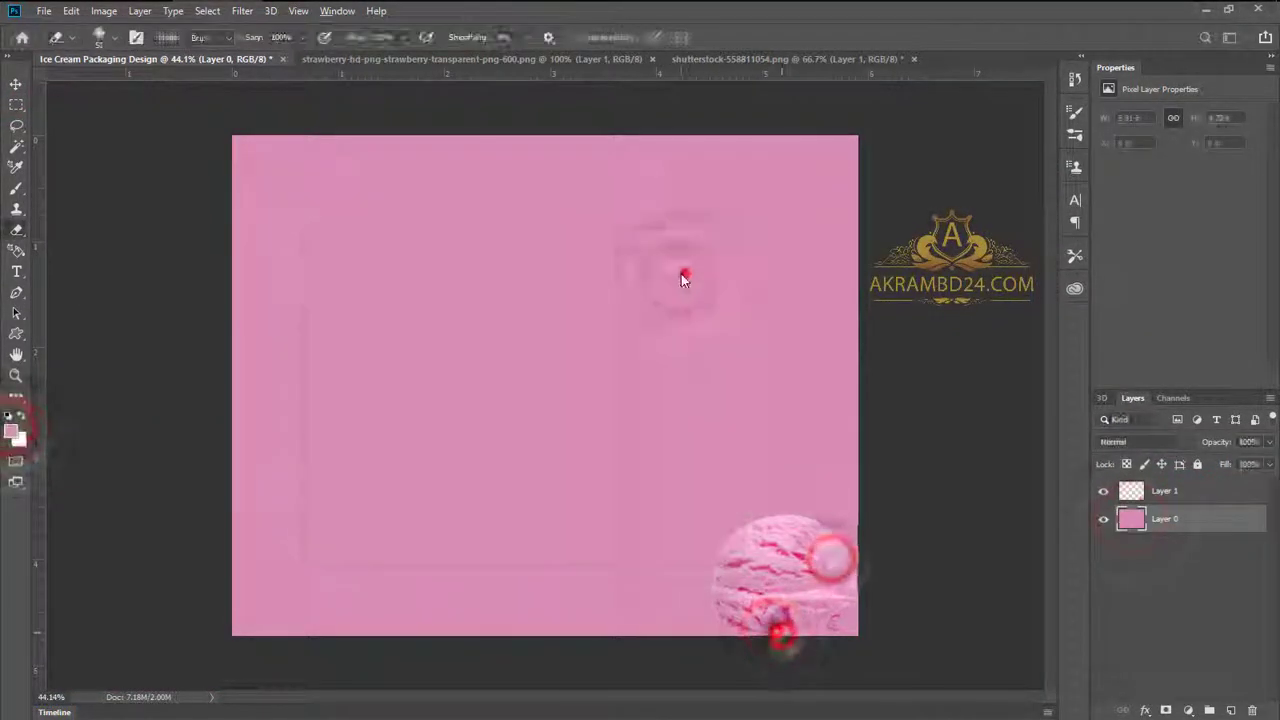
click(694, 406)
click(1164, 491)
click(785, 59)
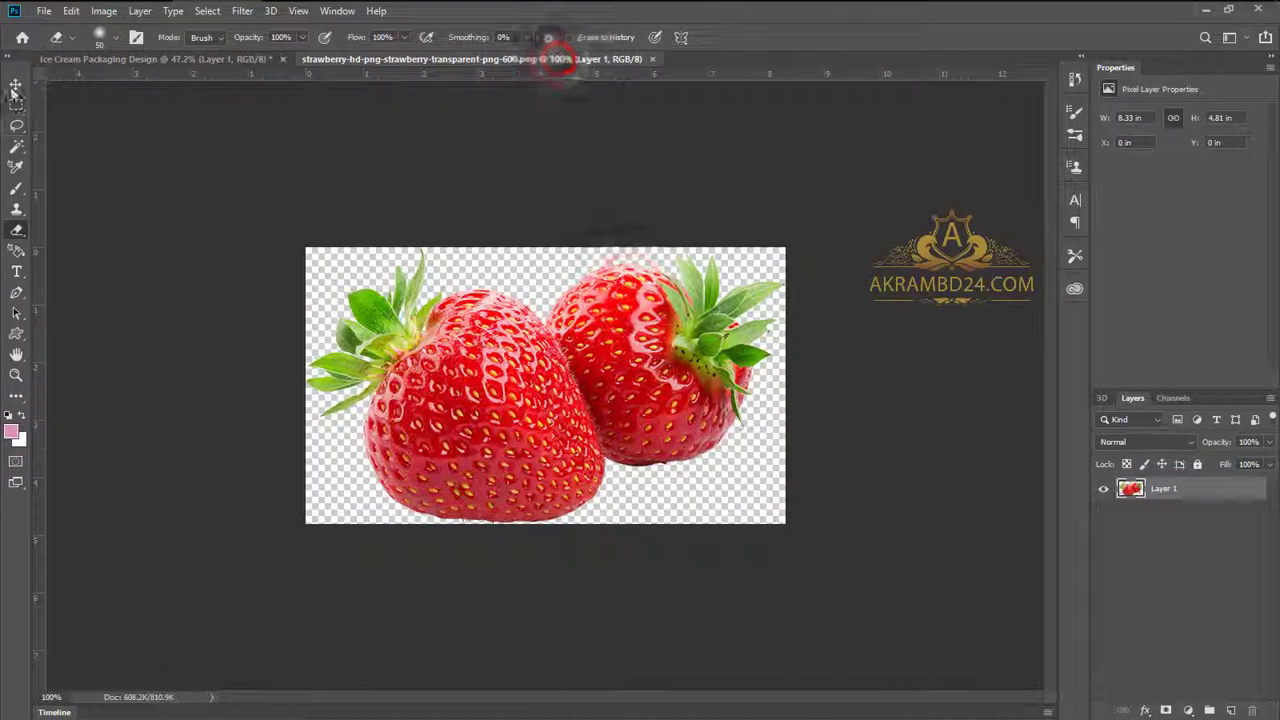
Step: Bring the strawberries in below the scoop layer and tilt them about 20 degrees
click(16, 84)
mouse_move(506, 411)
mouse_down()
mouse_move(590, 553)
mouse_move(708, 537)
mouse_up()
drag(1167, 511, 1167, 525)
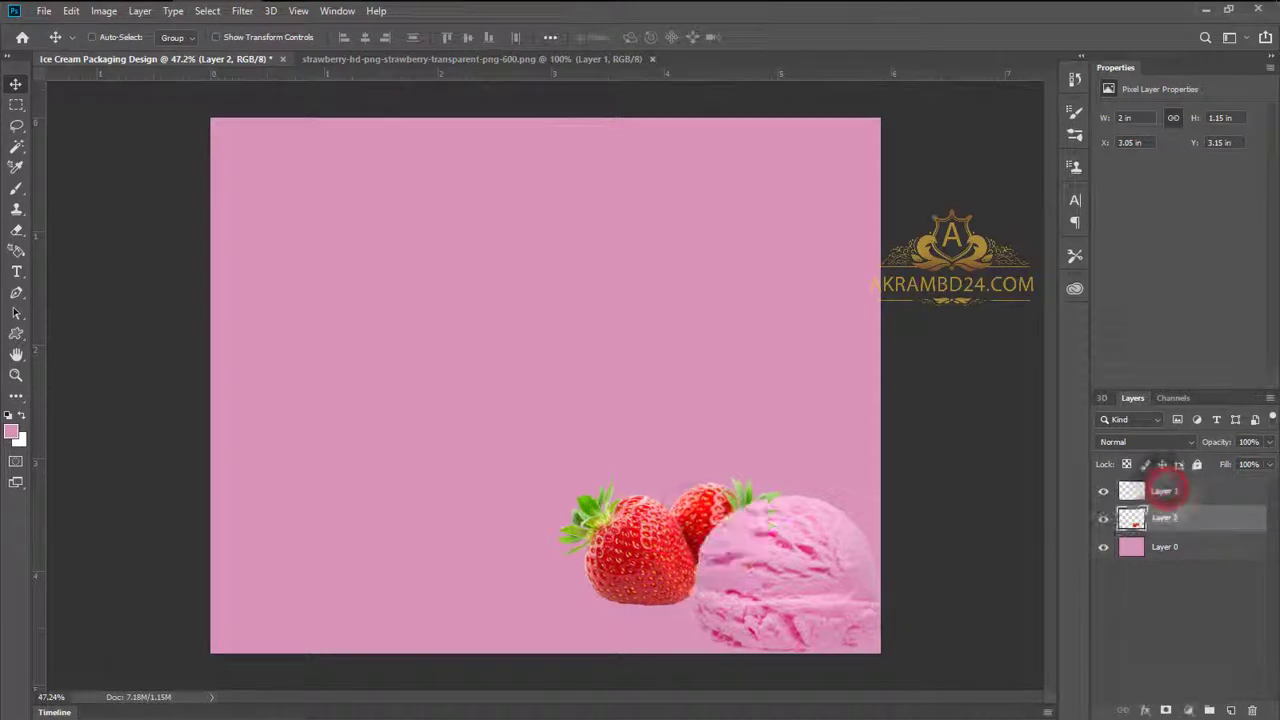
key(ctrl+t)
drag(763, 492, 821, 452)
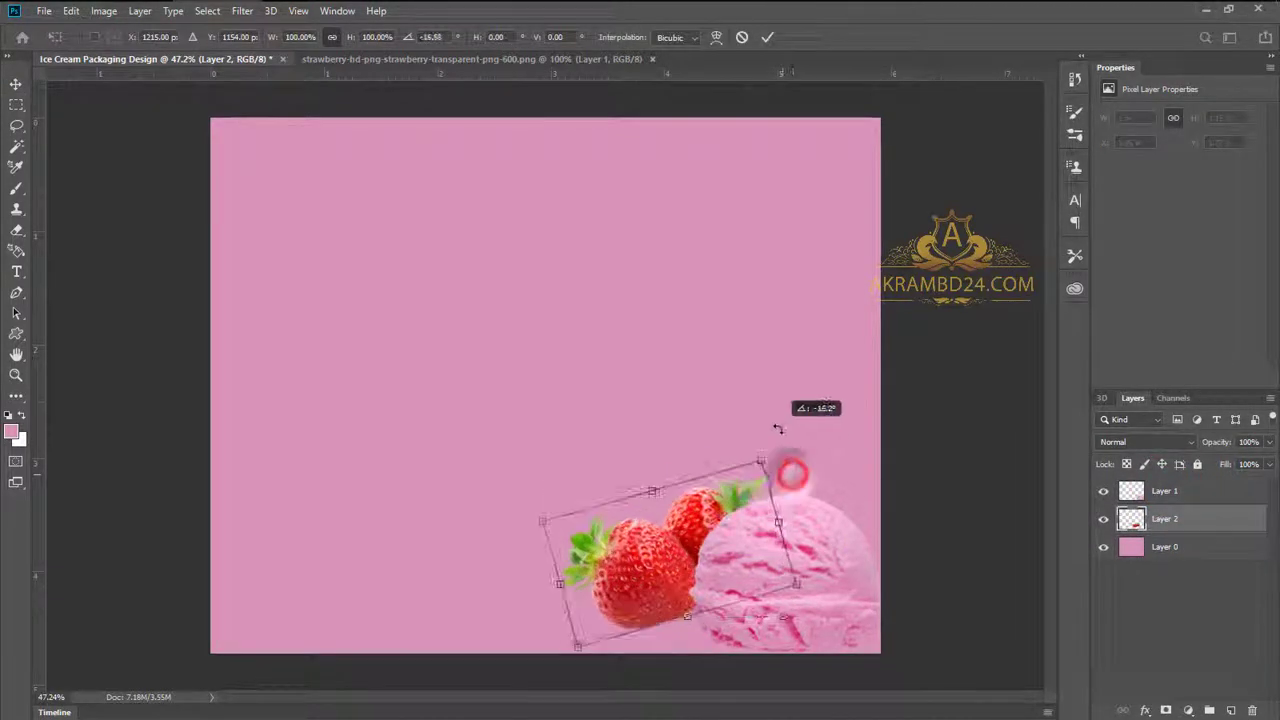
drag(718, 512, 724, 508)
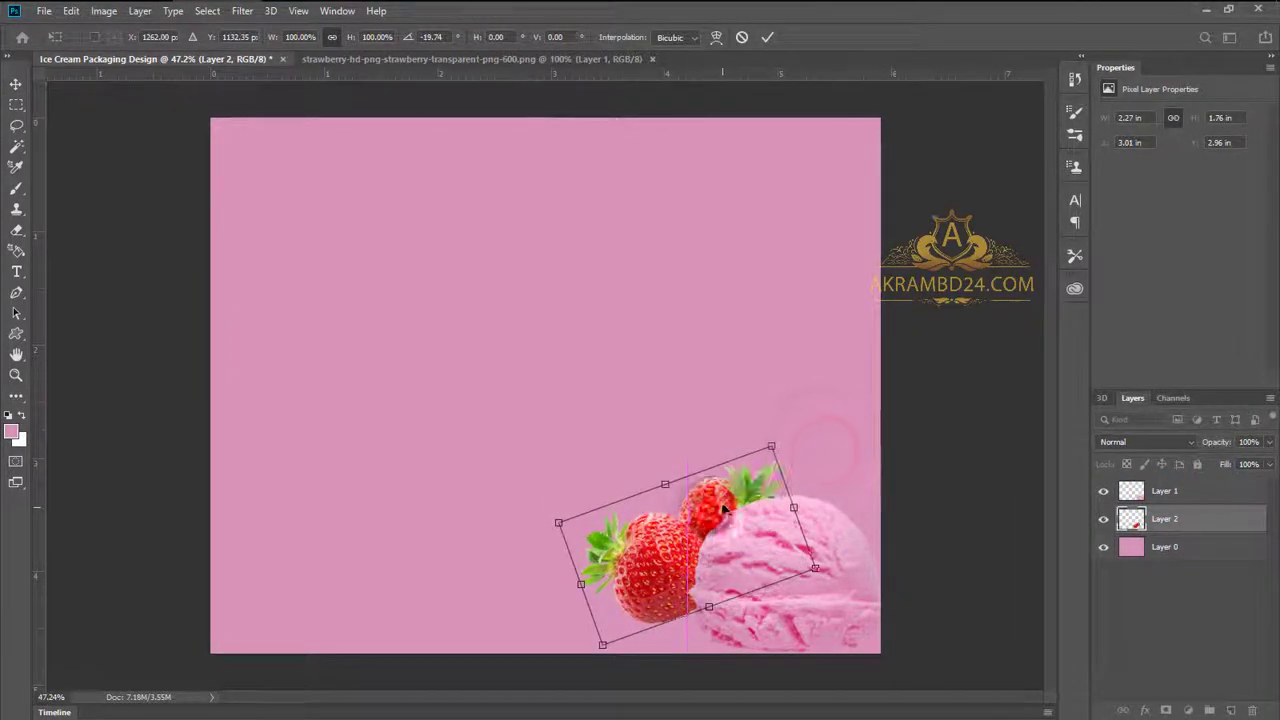
click(766, 37)
click(1180, 492)
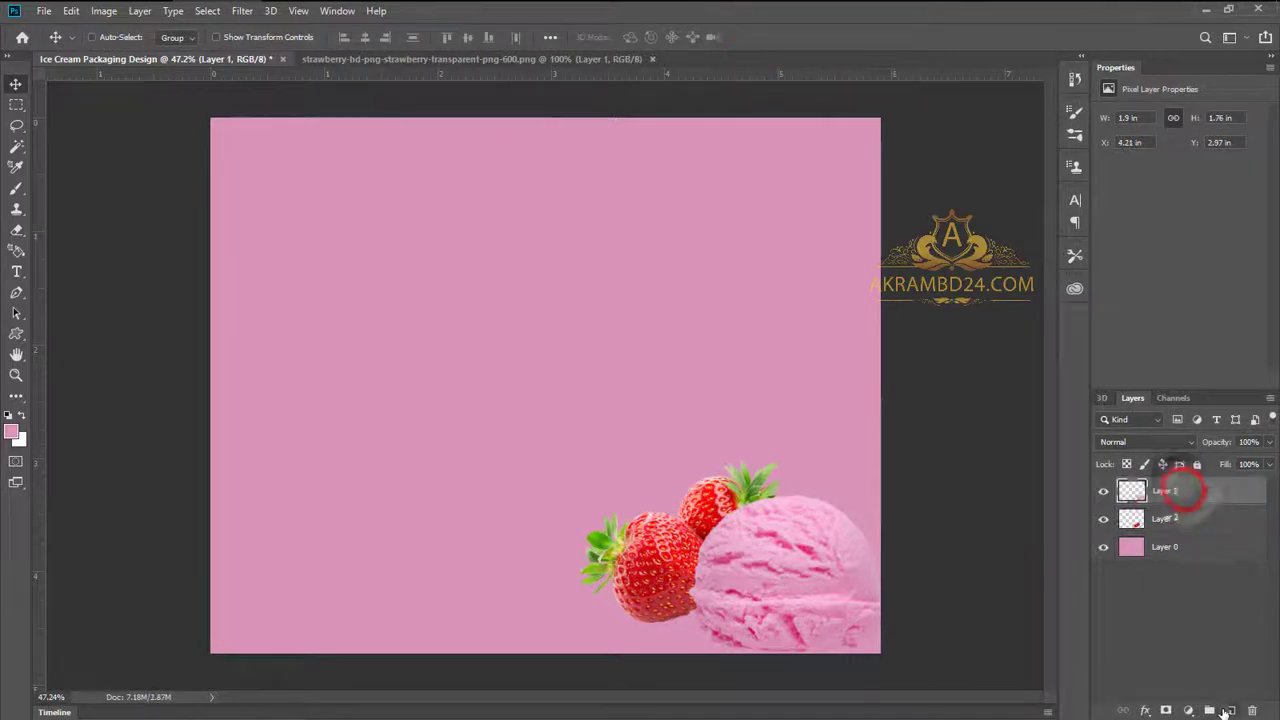
Step: Stamp a red splash brush, enlarge it to about 132% and position it around the strawberries
click(17, 190)
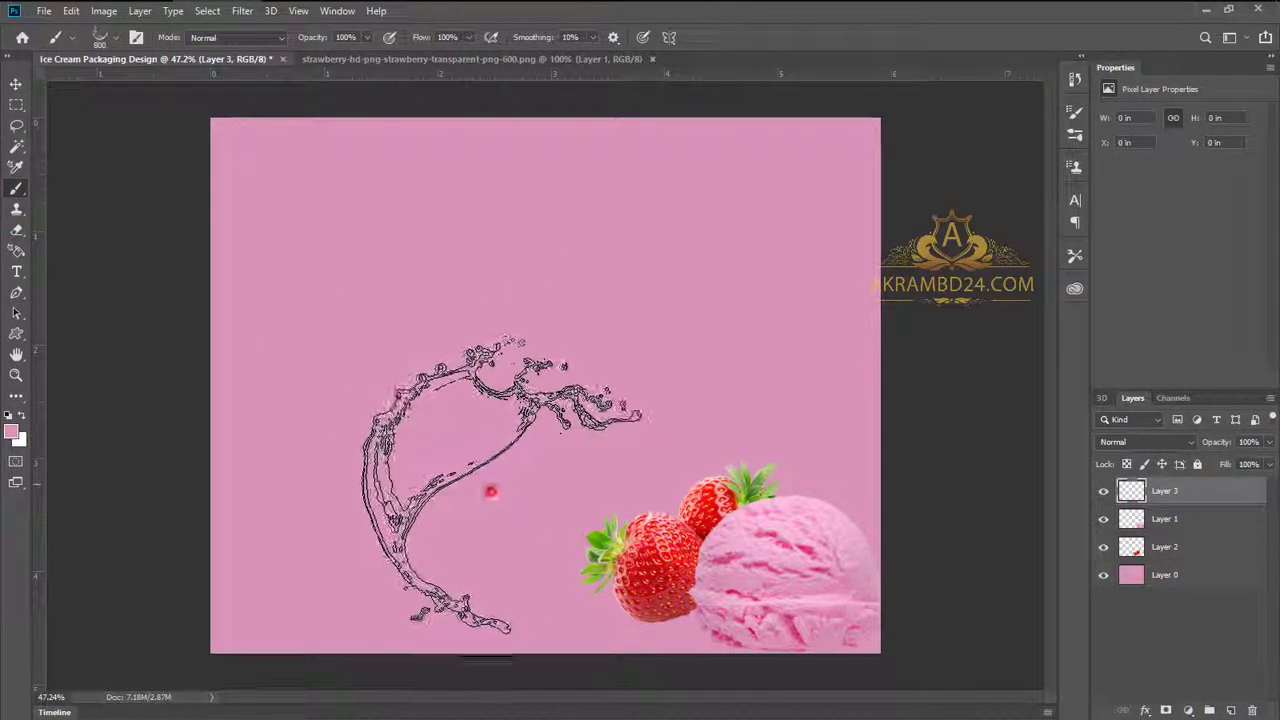
click(11, 432)
key(Return)
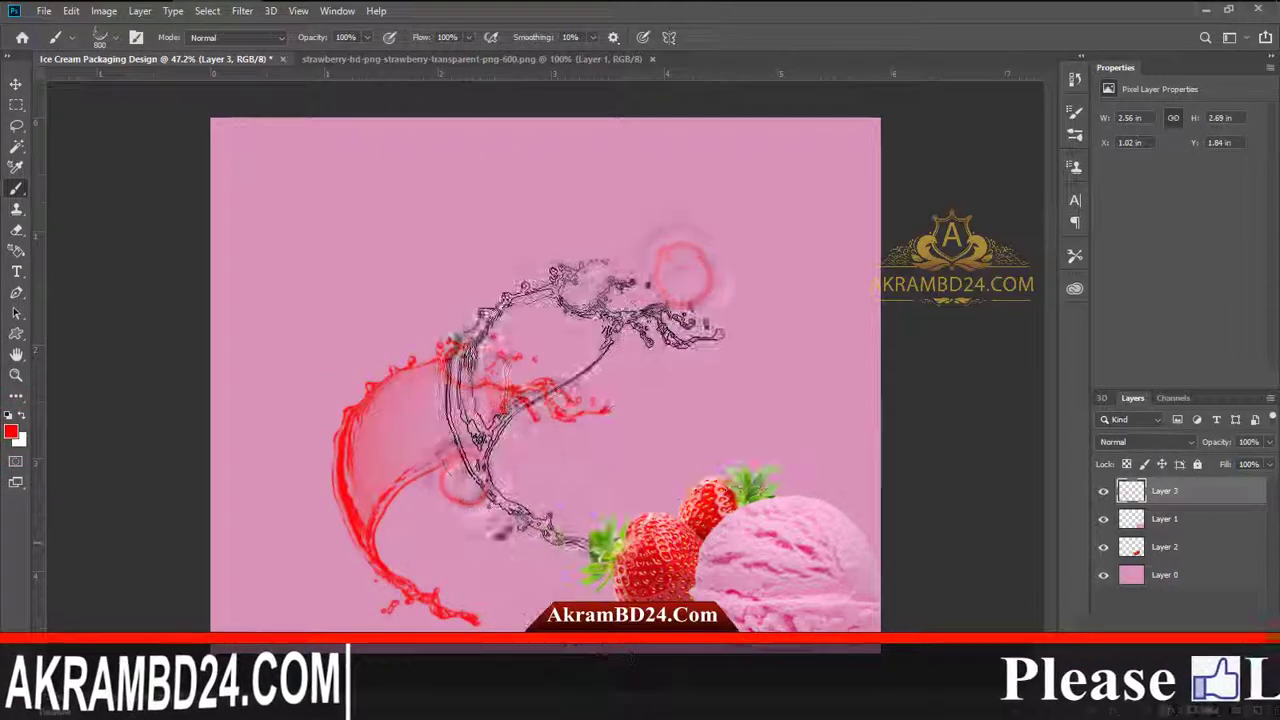
click(548, 485)
key(ctrl+minus)
key(ctrl+t)
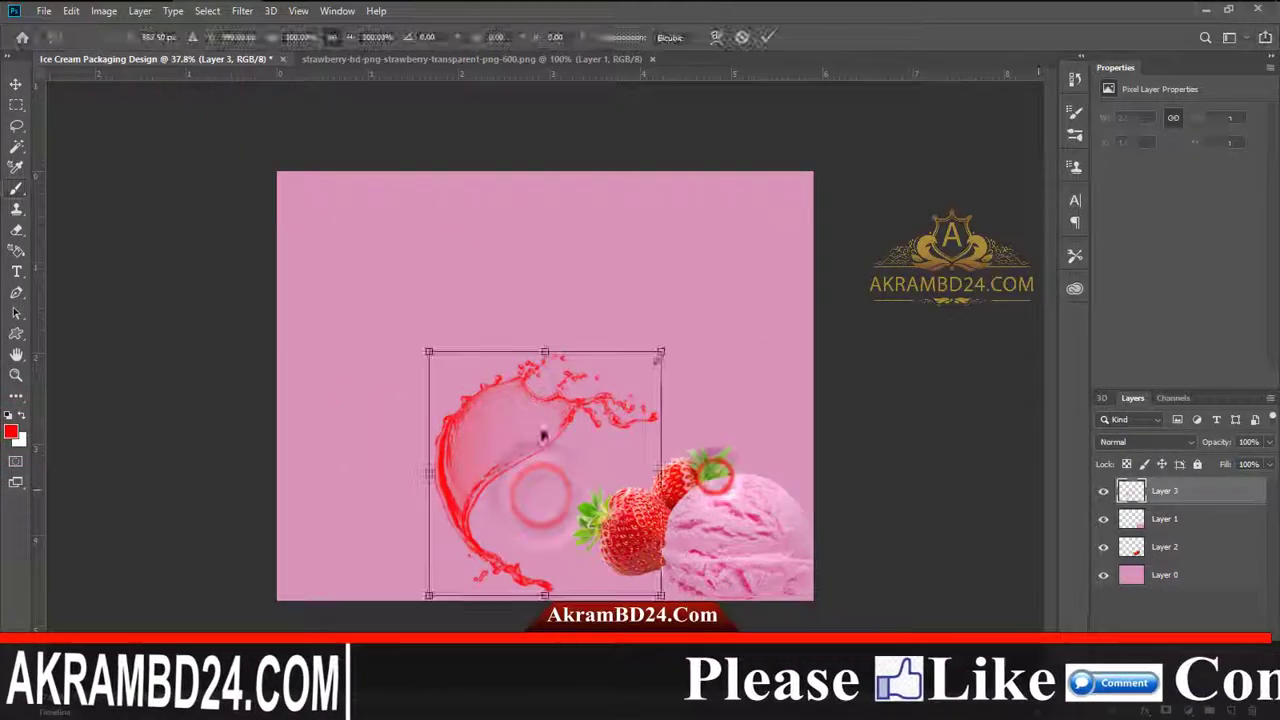
drag(671, 329, 697, 312)
drag(753, 360, 758, 371)
drag(506, 425, 575, 410)
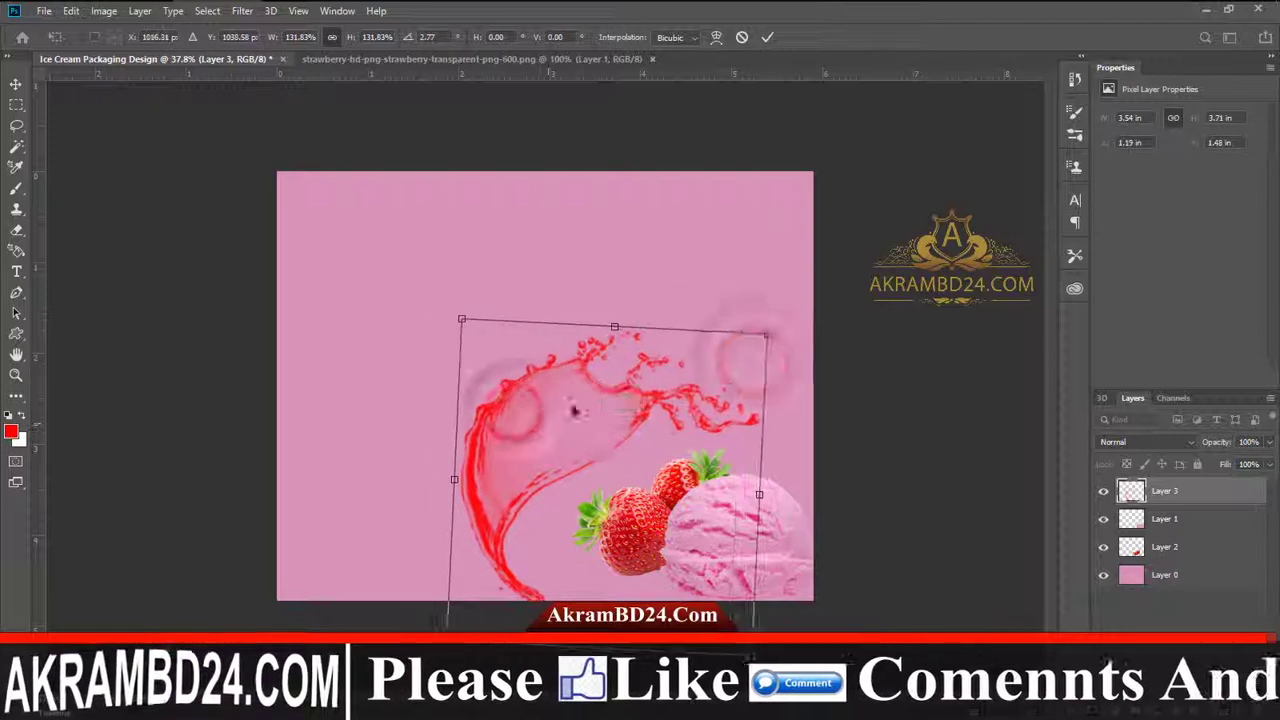
click(768, 37)
Step: Draw a green-filled rectangle near the top of the design
right_click(16, 336)
click(91, 333)
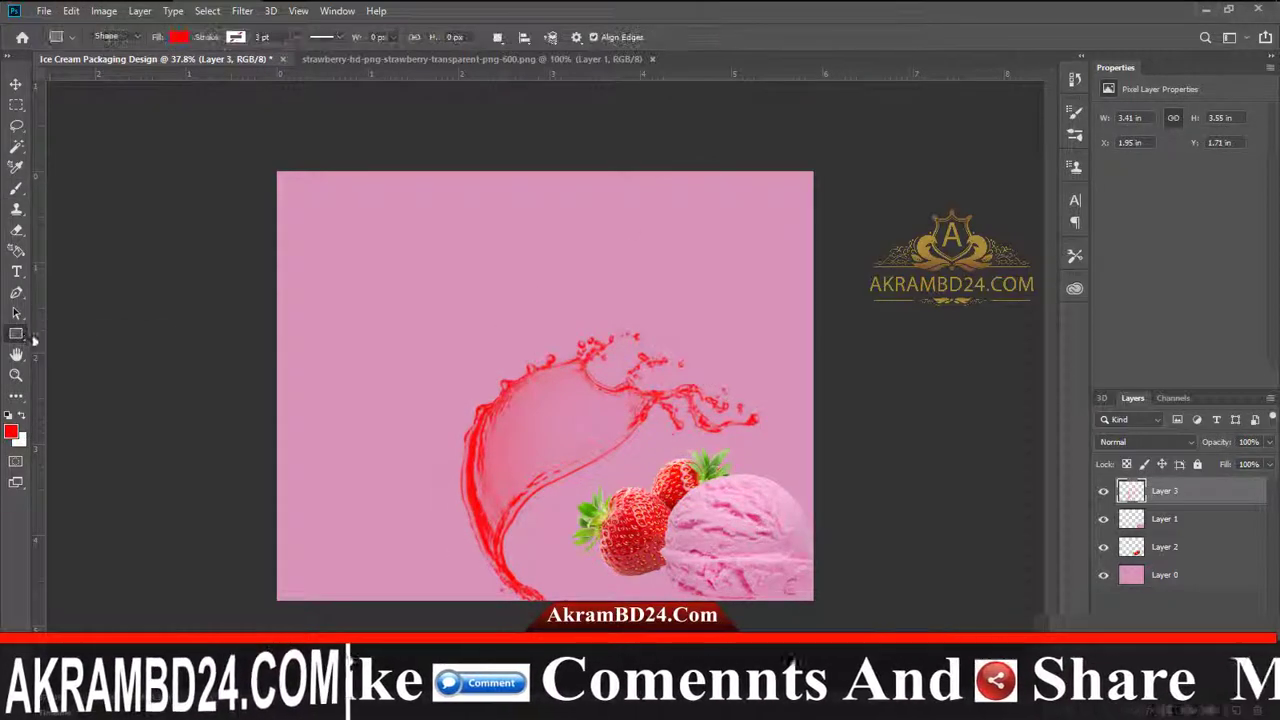
drag(415, 210, 590, 264)
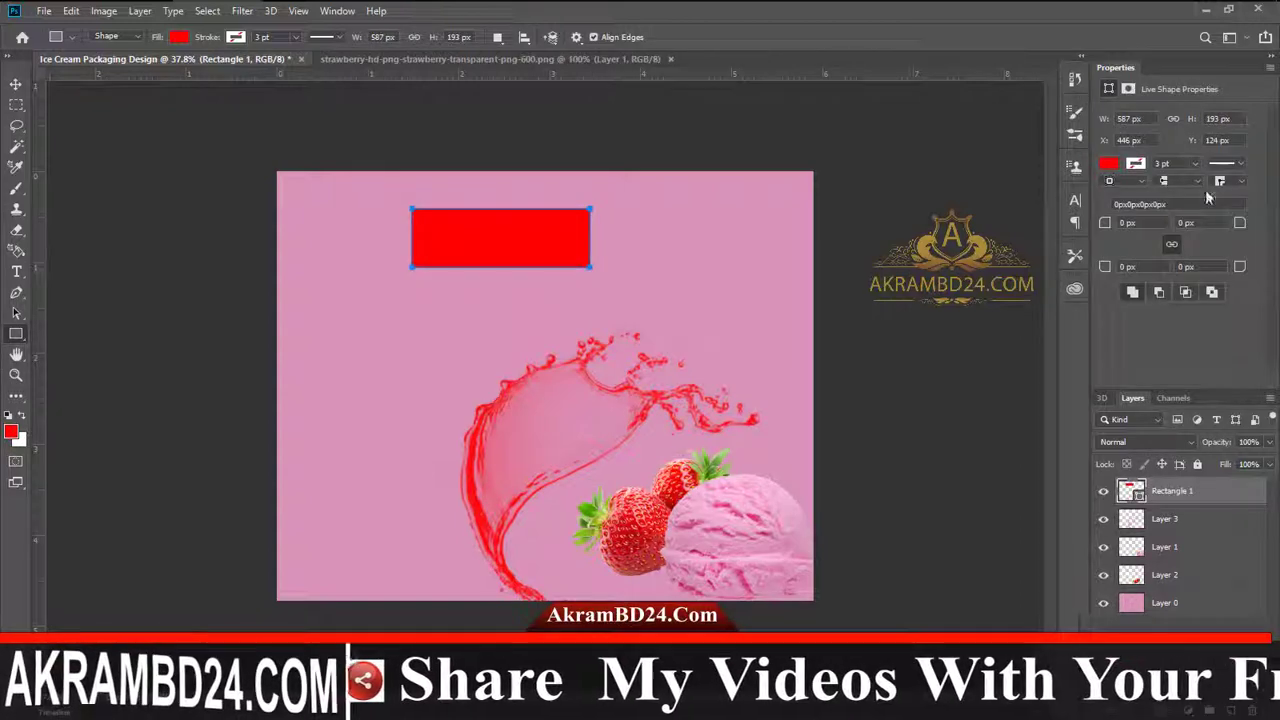
click(1108, 163)
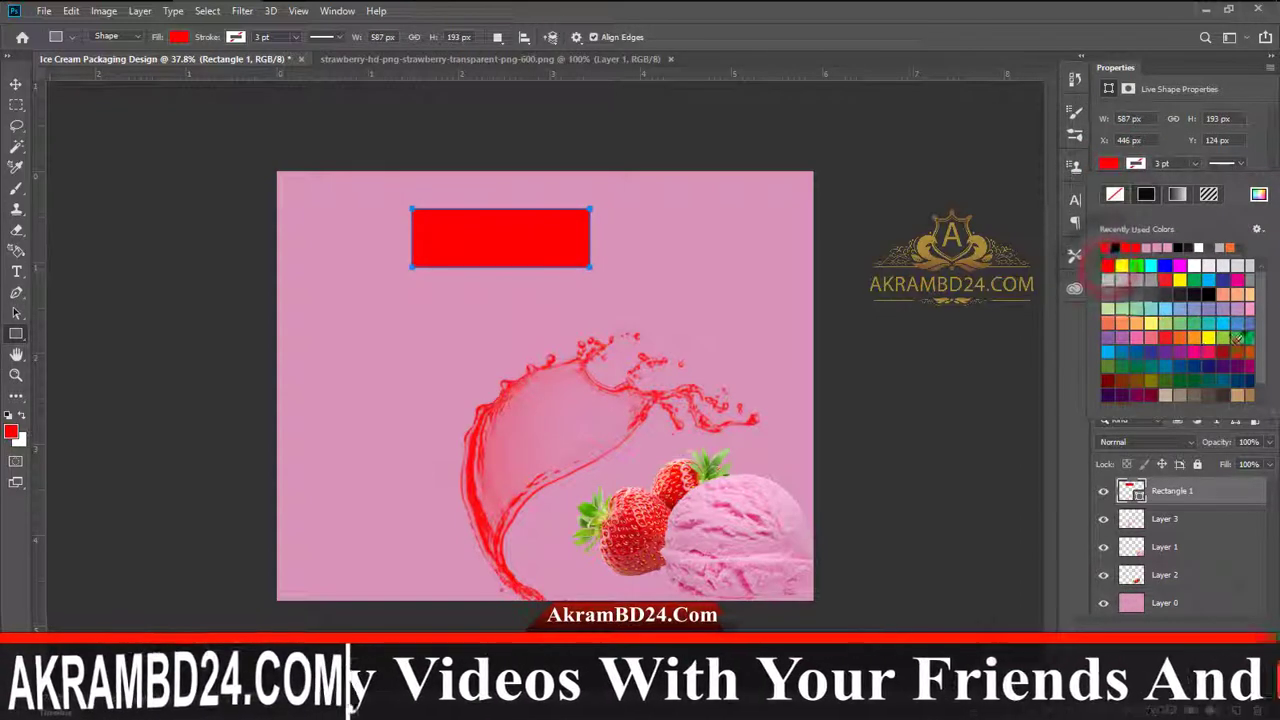
click(1237, 338)
Step: Centre the rectangle at the top and warp its top and bottom edges outward
key(v)
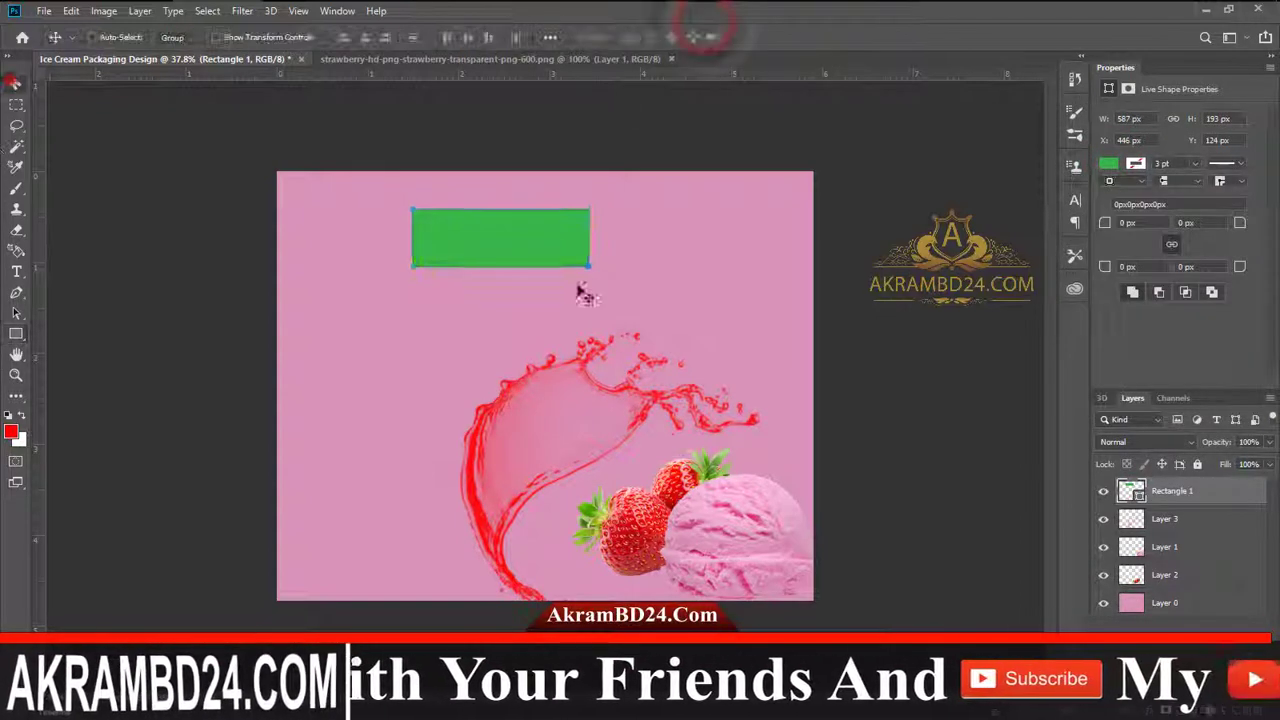
drag(505, 237, 550, 240)
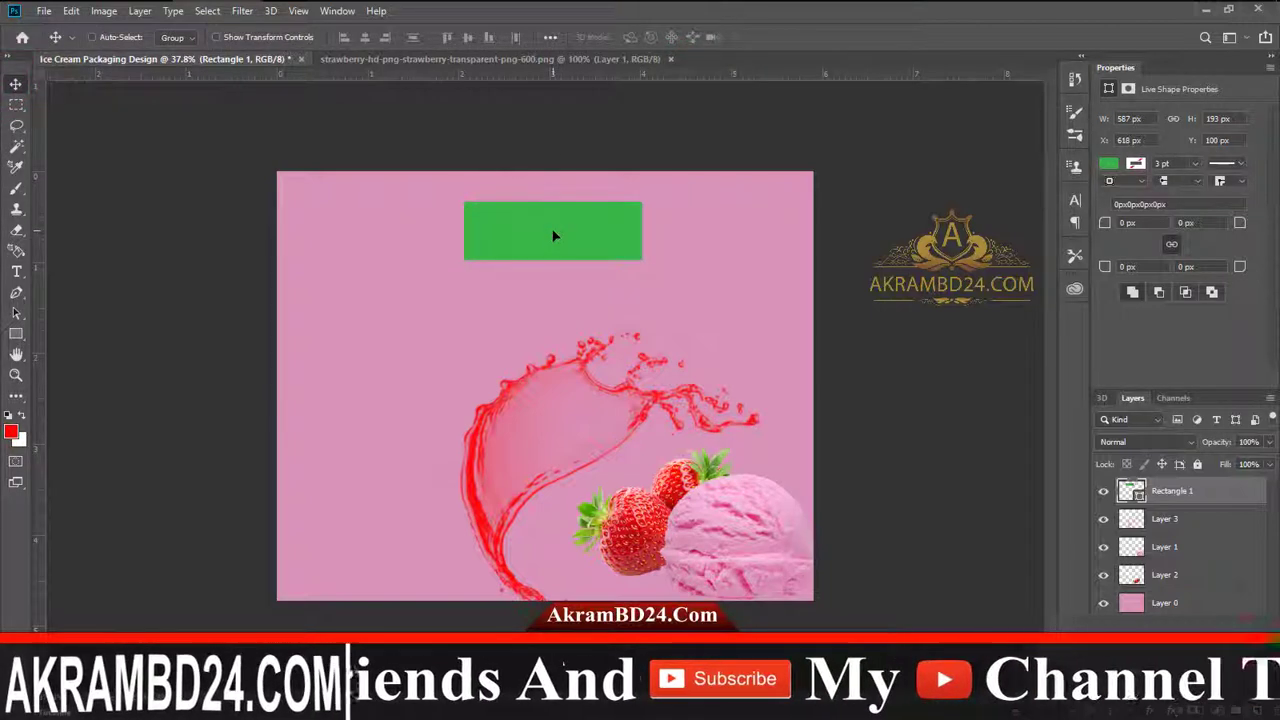
key(ctrl+t)
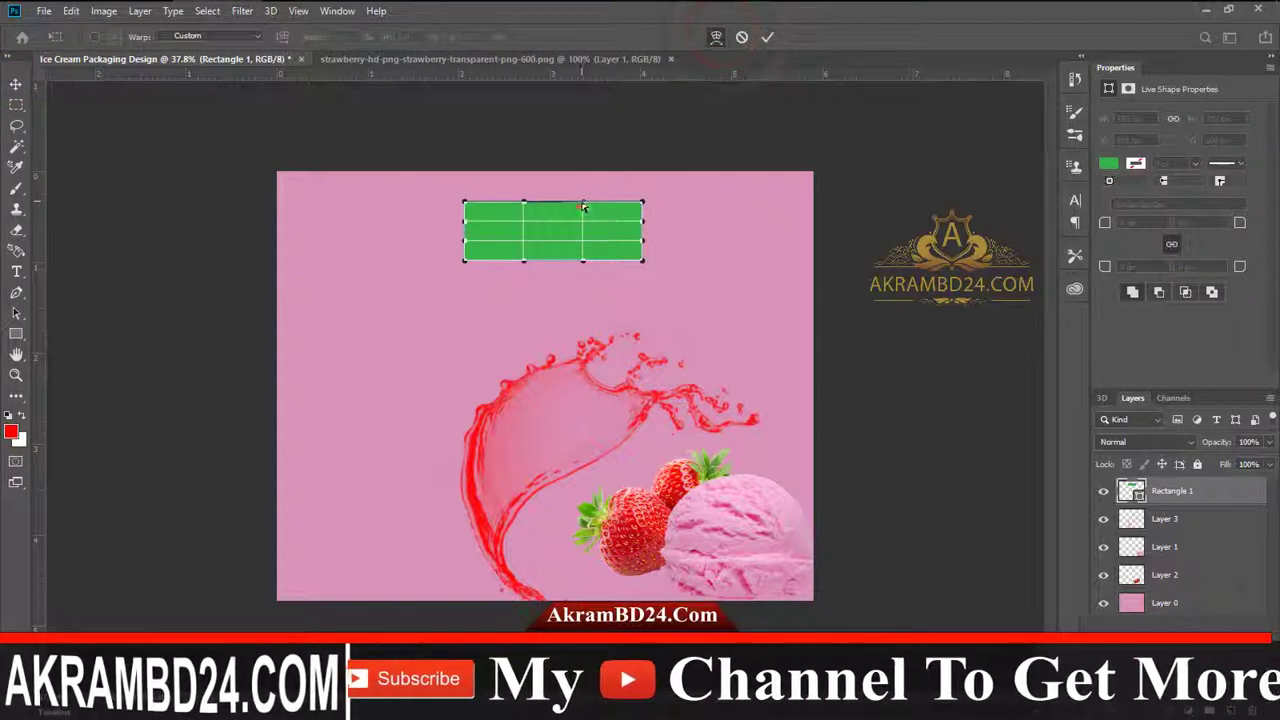
click(528, 201)
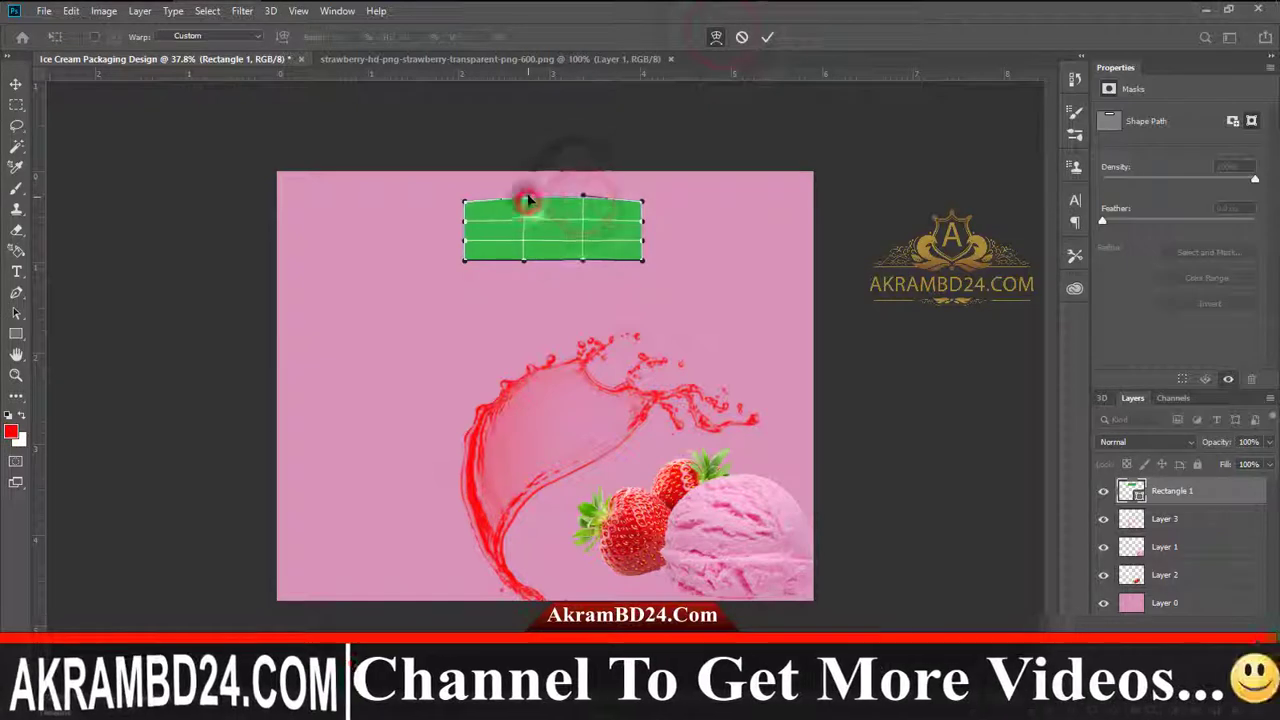
drag(522, 264, 525, 276)
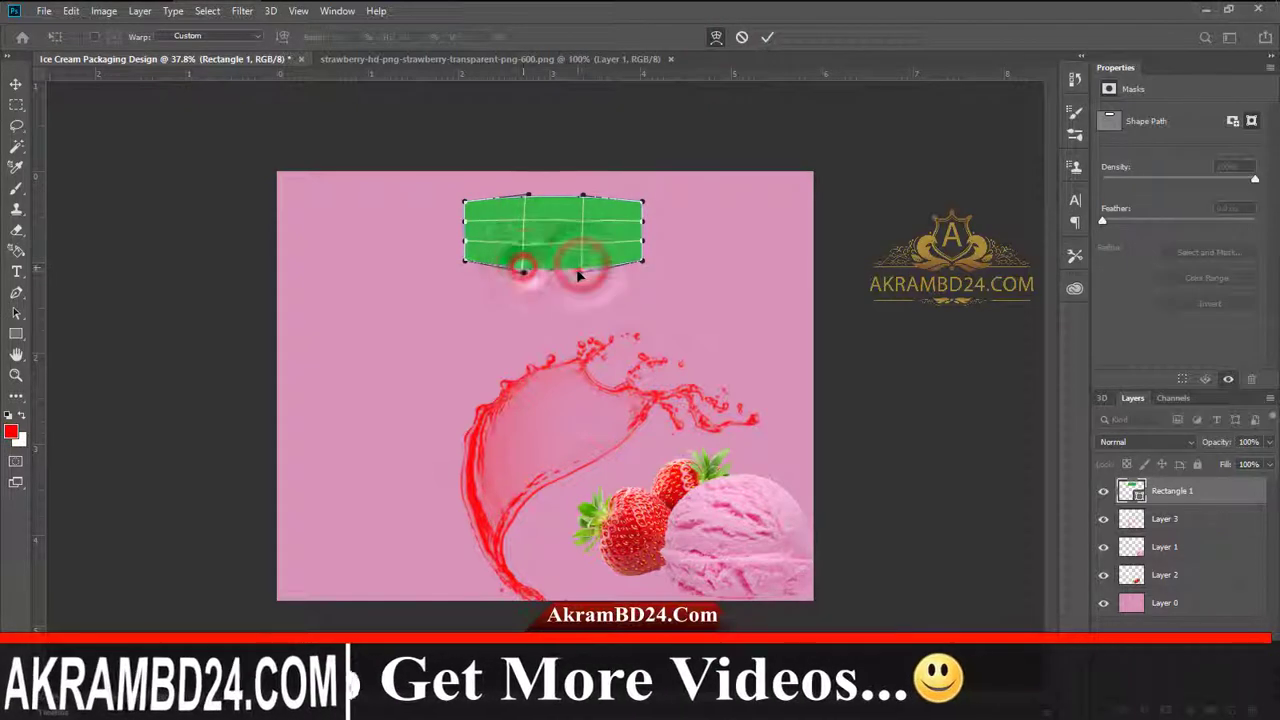
click(528, 198)
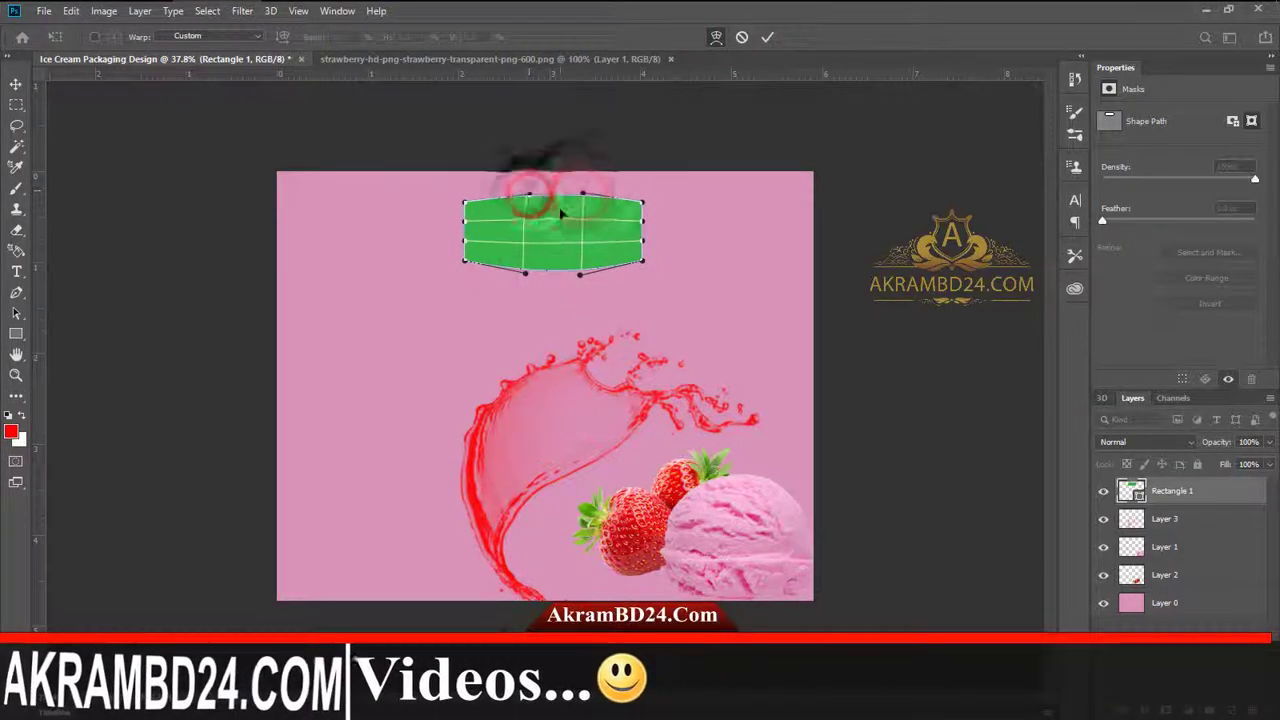
click(767, 38)
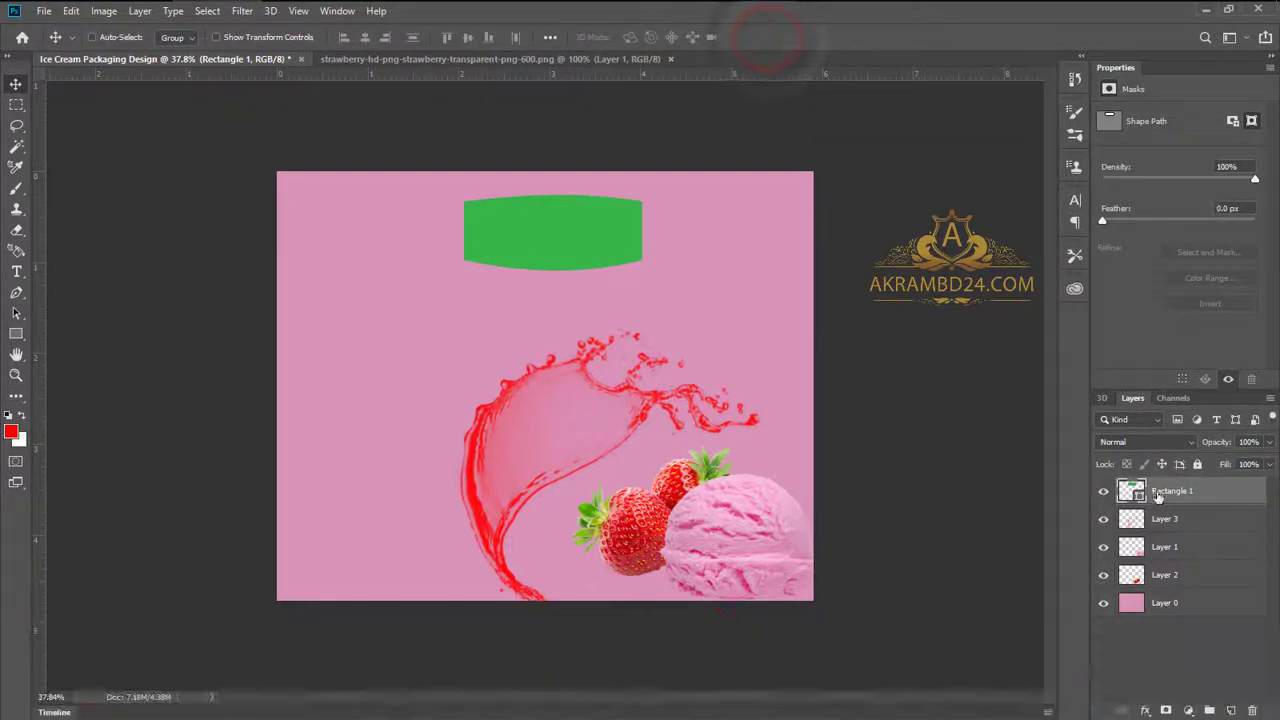
right_click(1180, 491)
Step: Add a white outside Stroke at 53% opacity to Rectangle 1 via Blending Options
click(1038, 68)
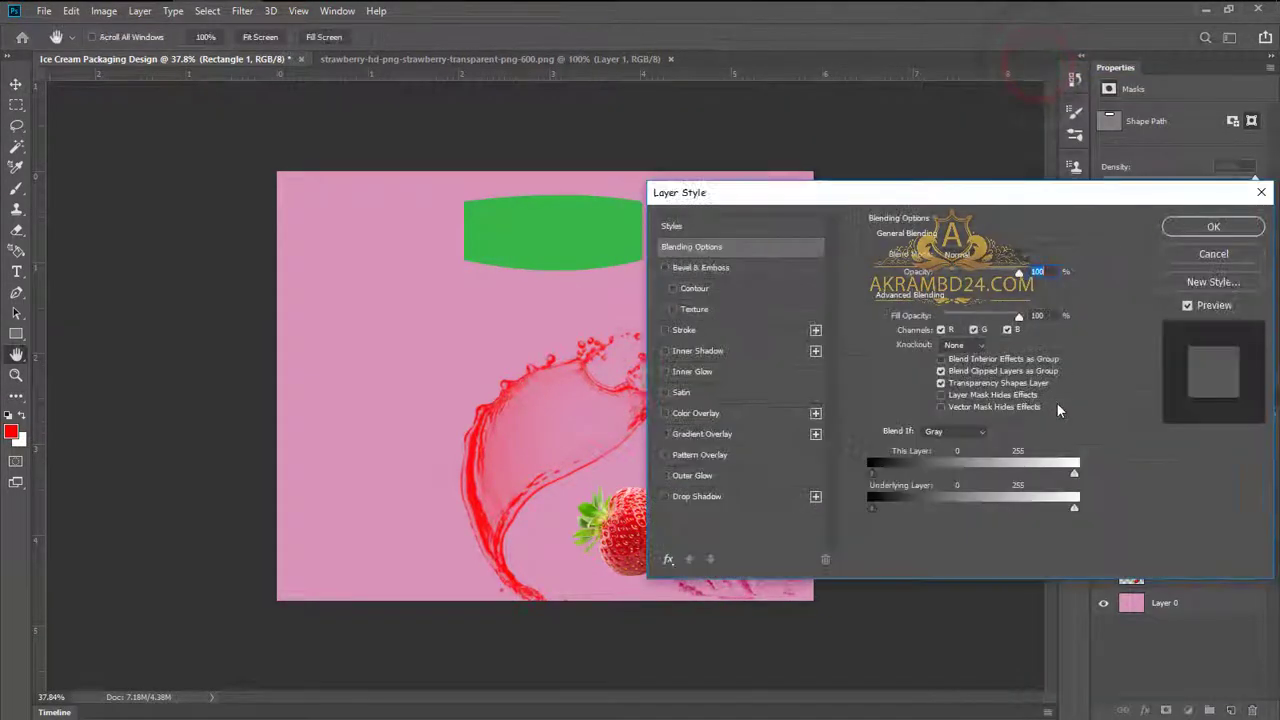
click(683, 331)
drag(826, 199, 873, 198)
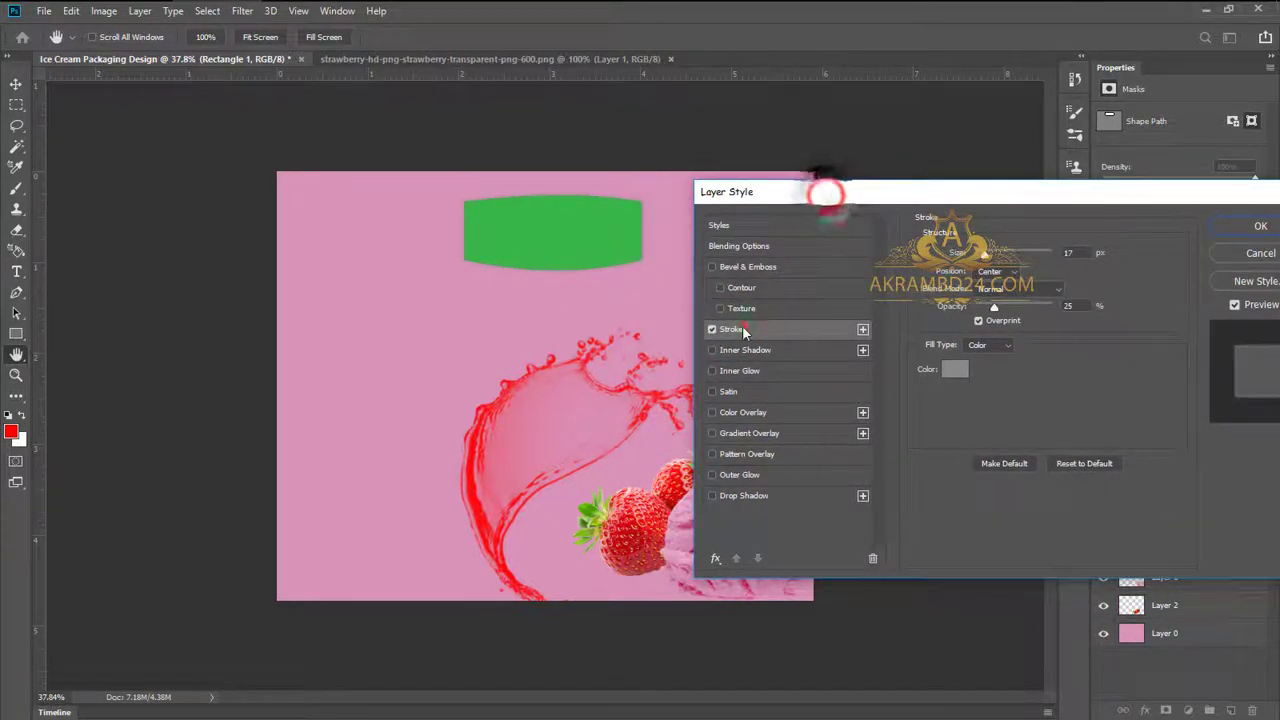
click(958, 371)
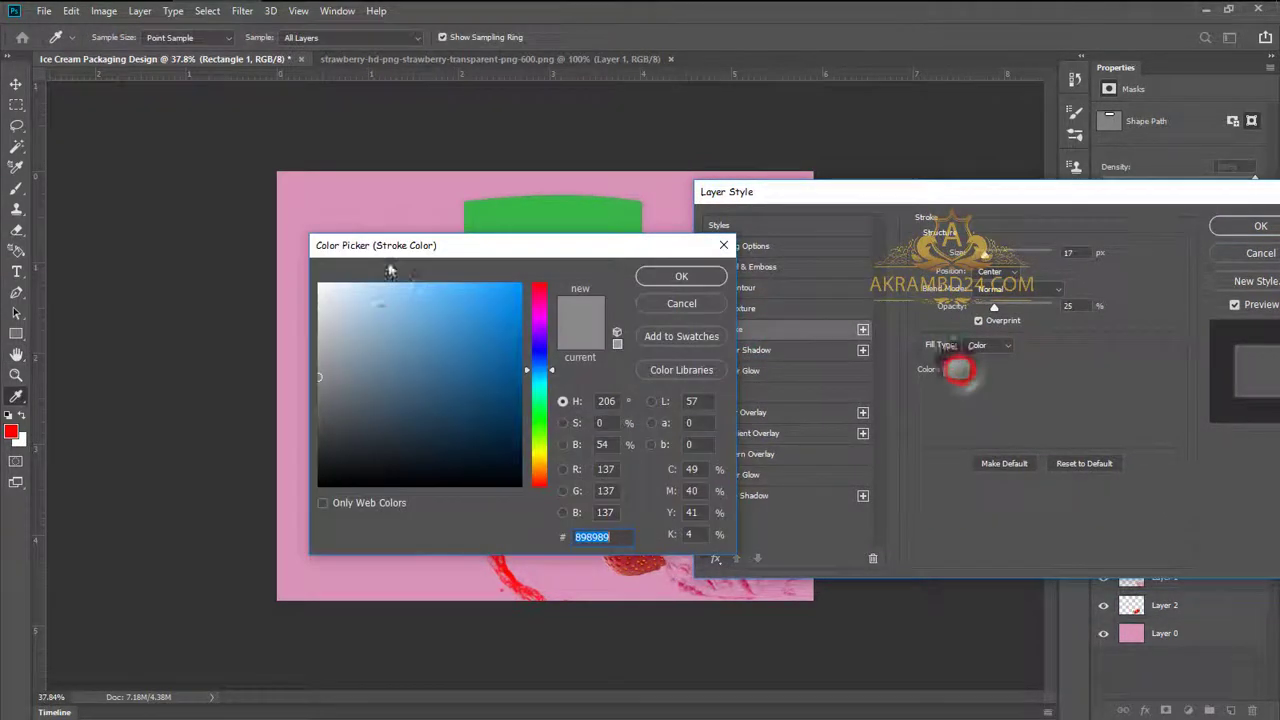
click(378, 308)
click(680, 274)
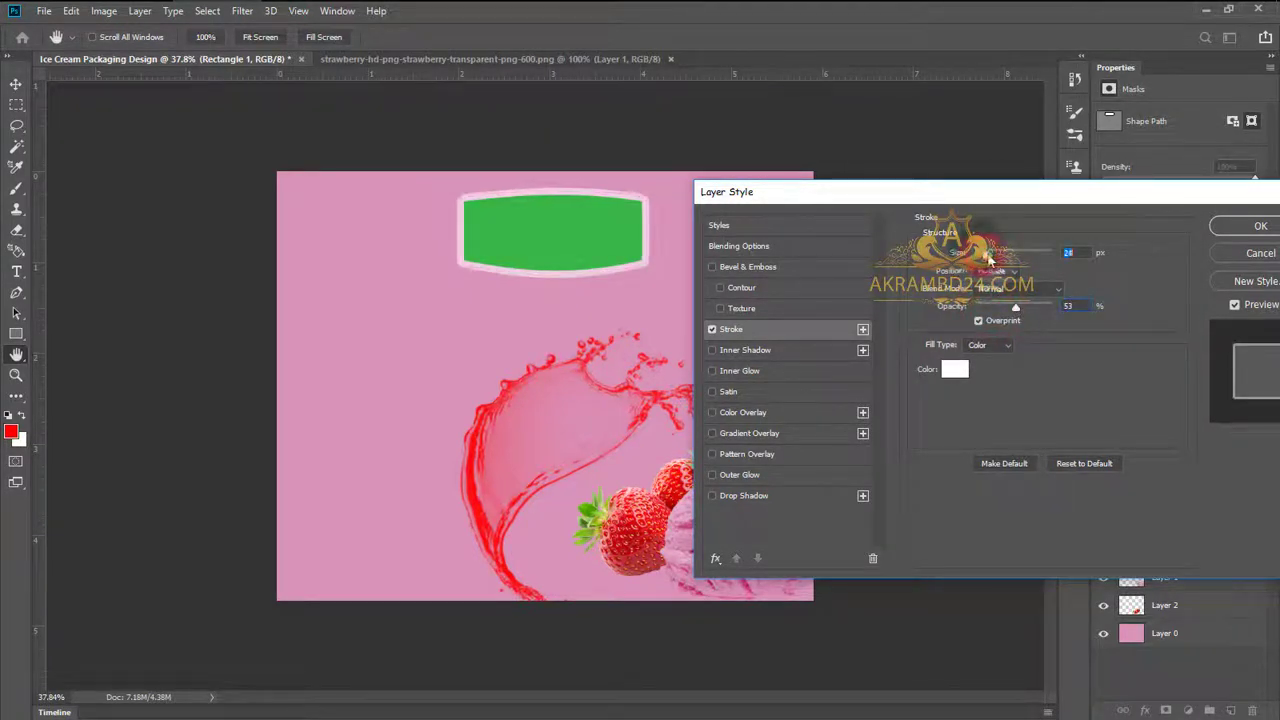
drag(1040, 200, 969, 201)
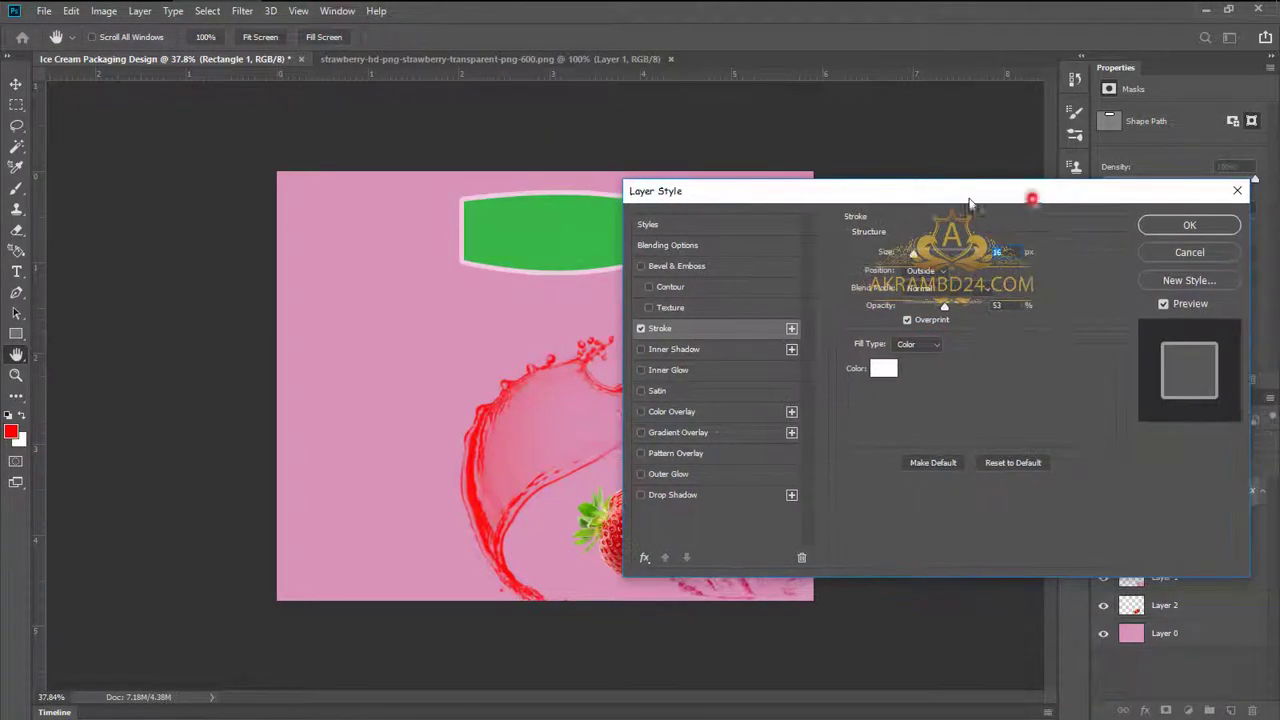
click(1190, 226)
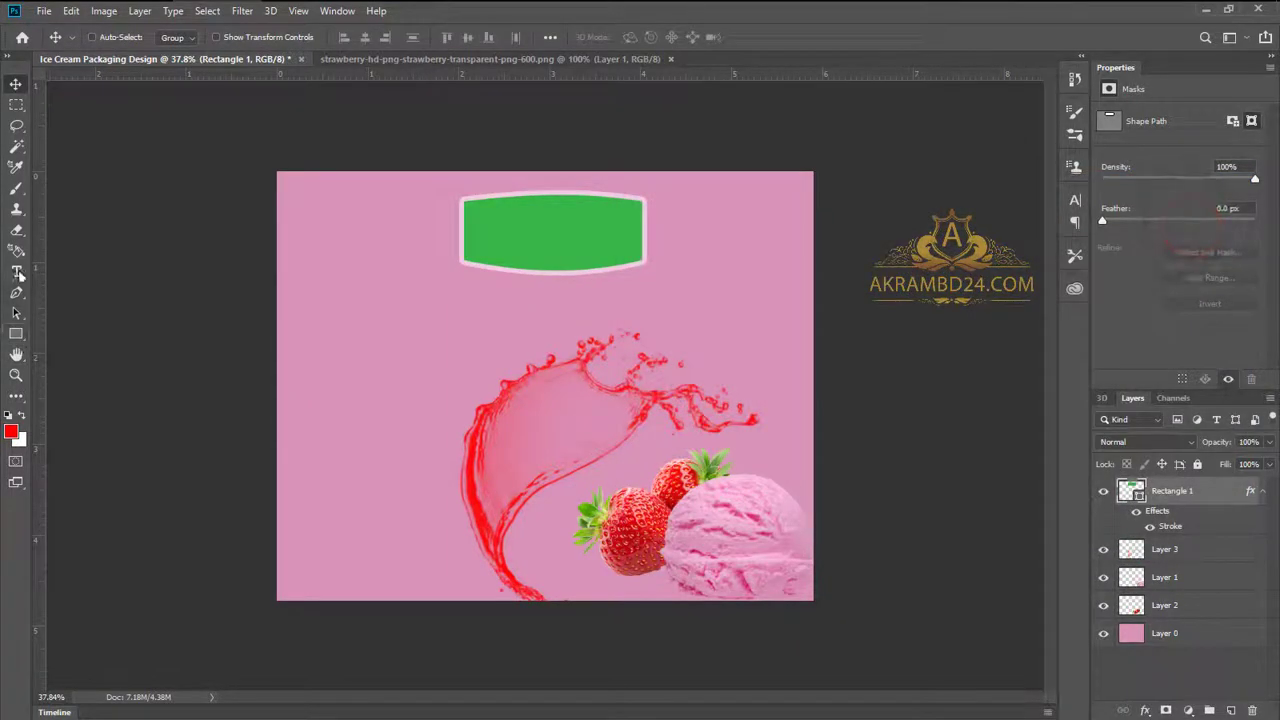
Step: Create a text layer containing 'ICE CREAM' copied from Notepad
click(472, 315)
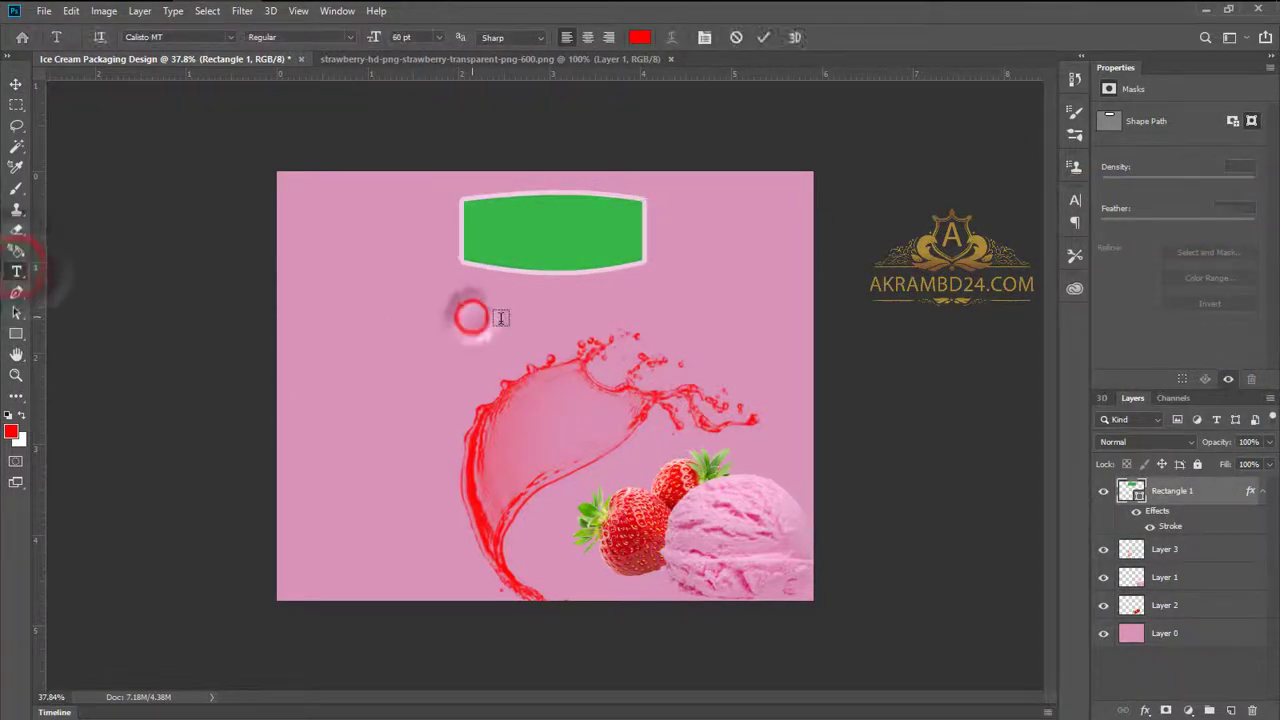
click(886, 12)
drag(31, 220, 170, 219)
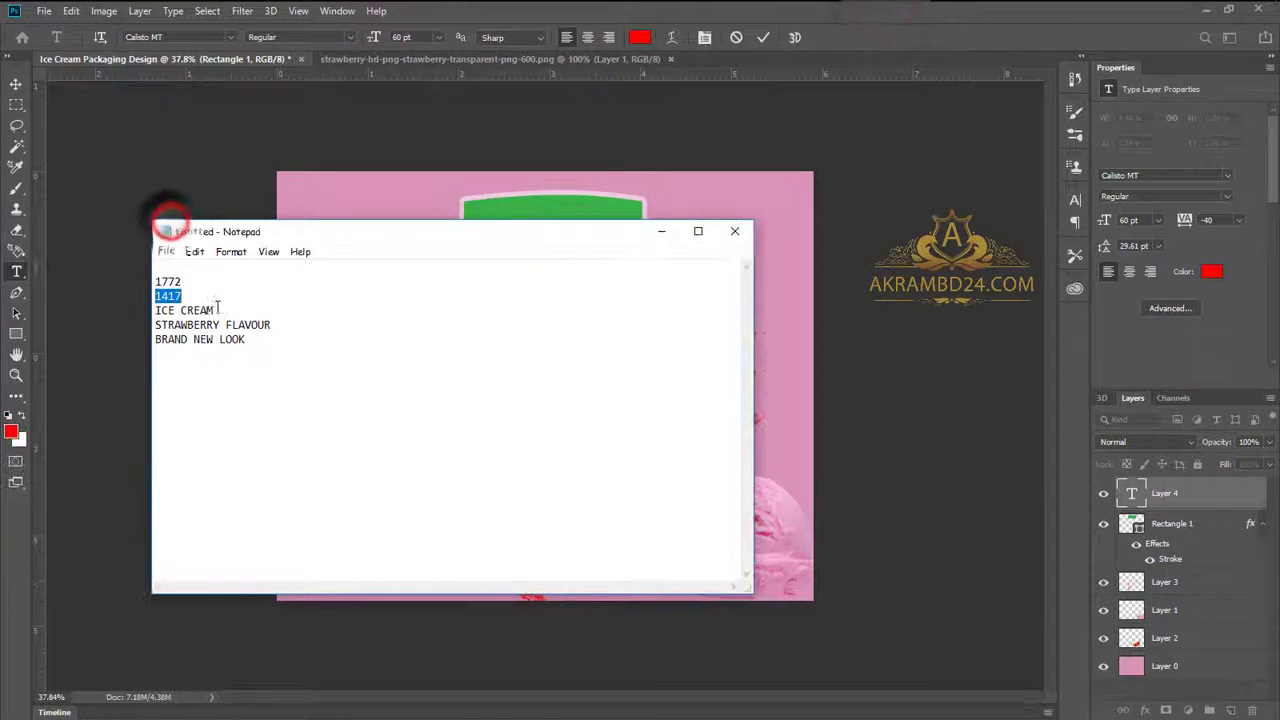
right_click(215, 310)
click(240, 362)
click(661, 231)
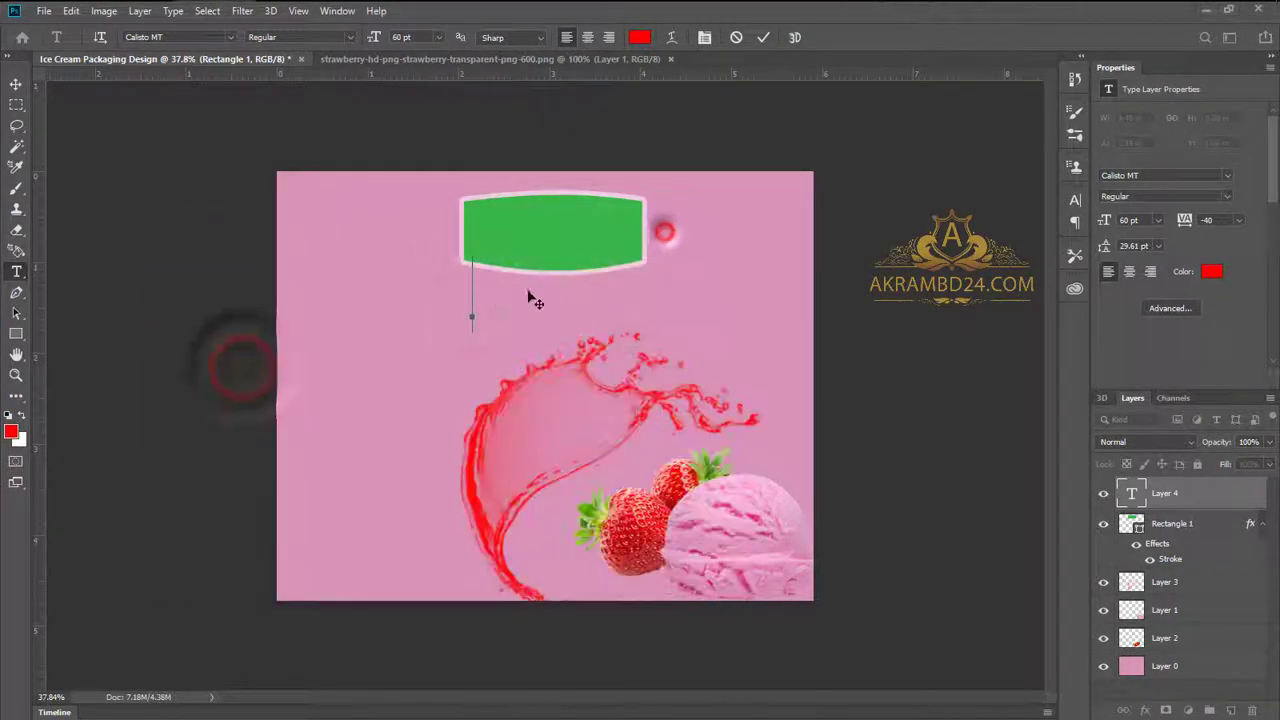
key(ctrl+v)
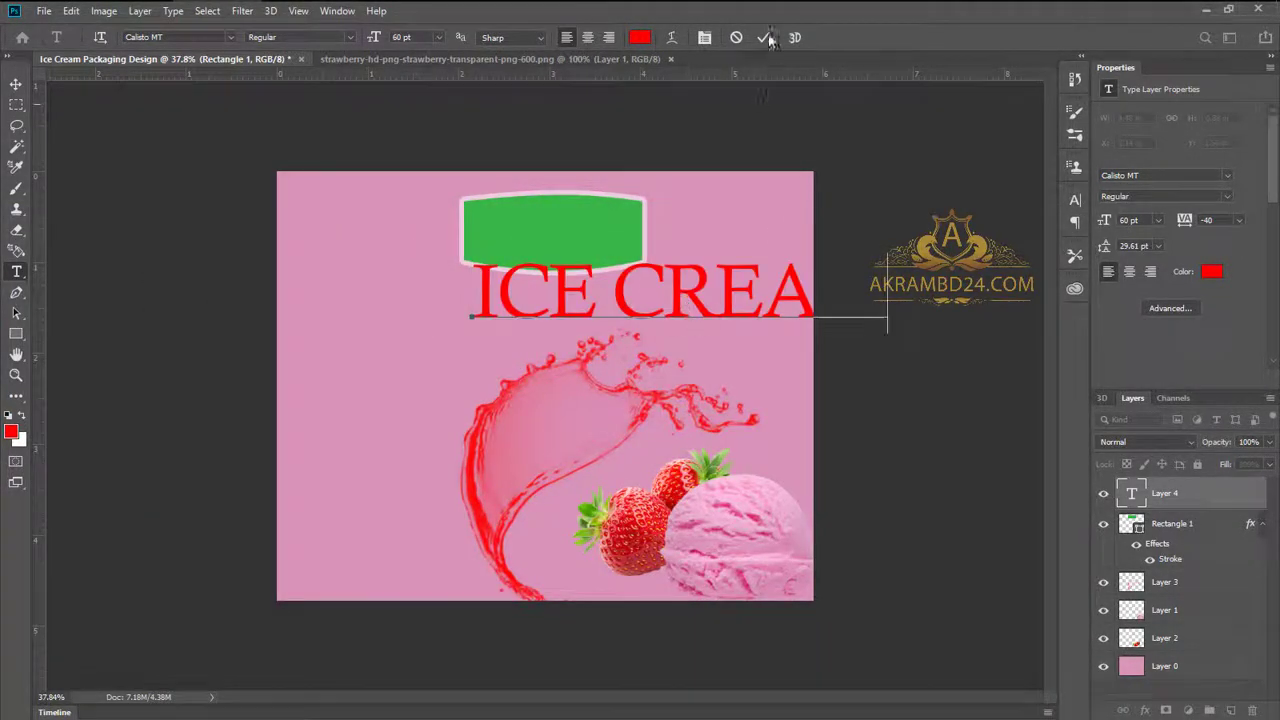
click(765, 38)
Step: Make the ICE CREAM text white, then shrink and centre it on the green label
double_click(1131, 493)
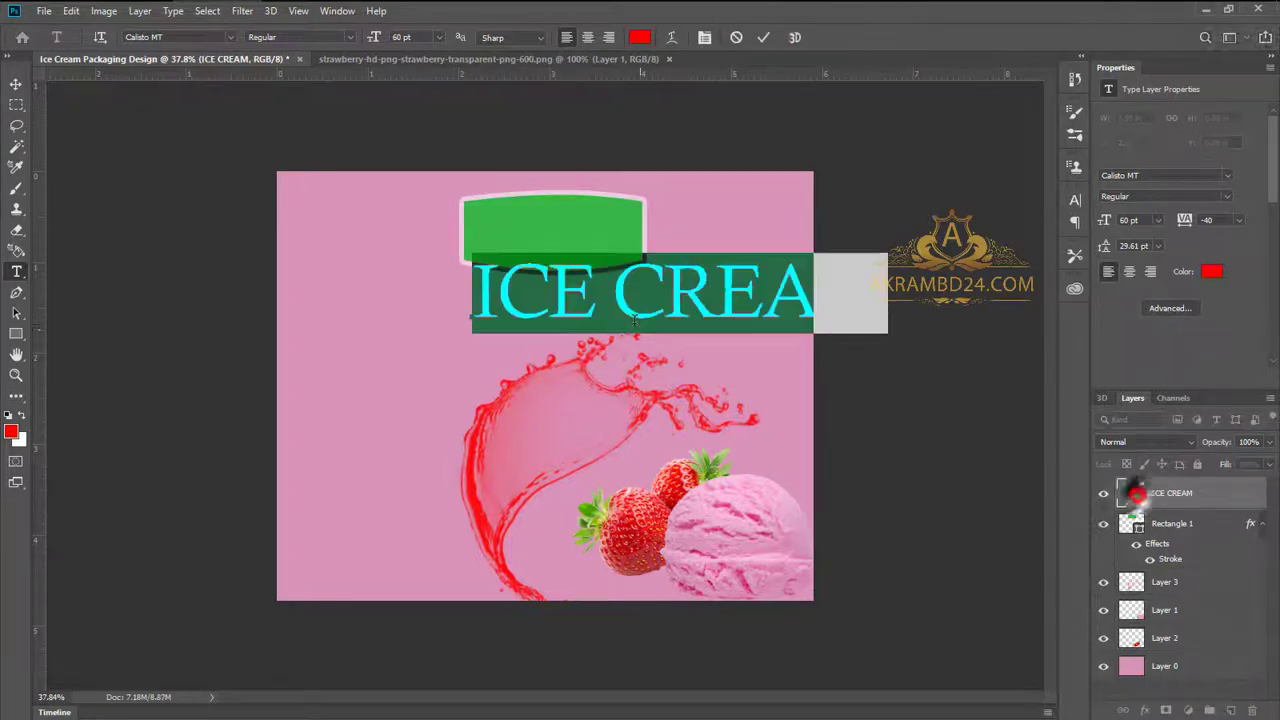
click(640, 37)
drag(455, 310, 320, 285)
click(681, 276)
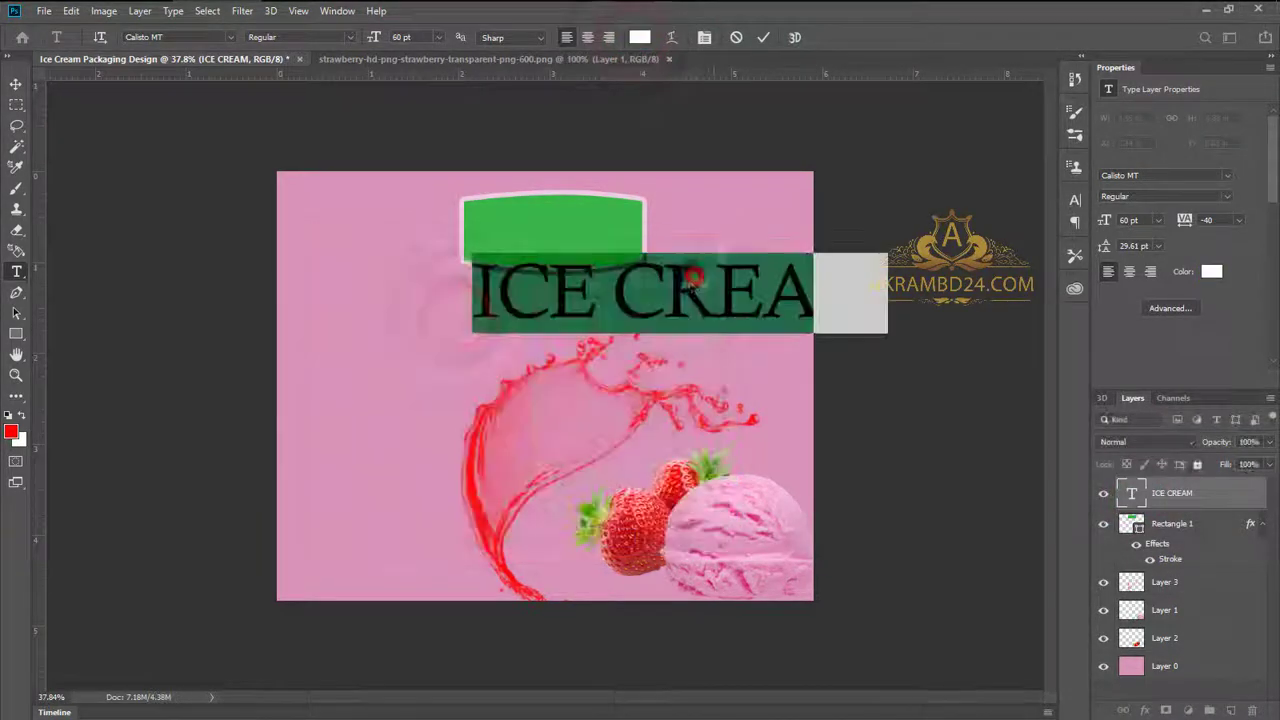
click(765, 37)
key(ctrl+t)
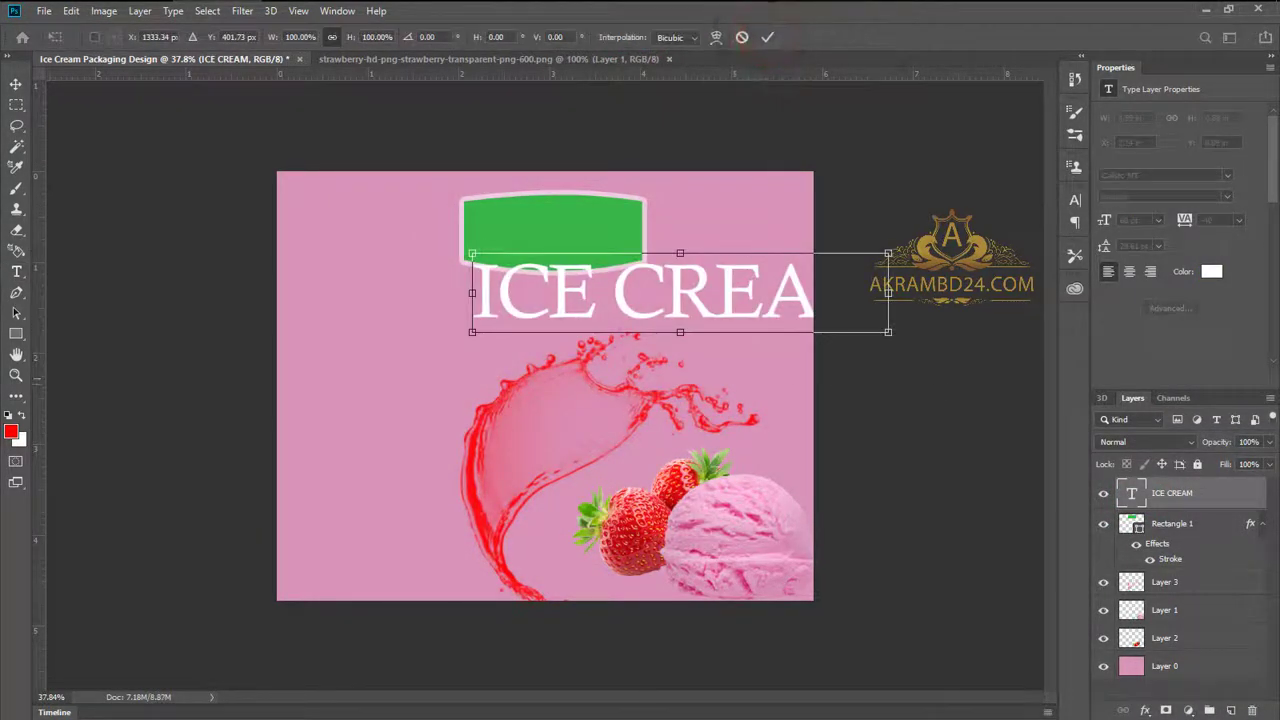
mouse_move(888, 331)
mouse_down()
mouse_move(600, 250)
mouse_move(624, 236)
mouse_up()
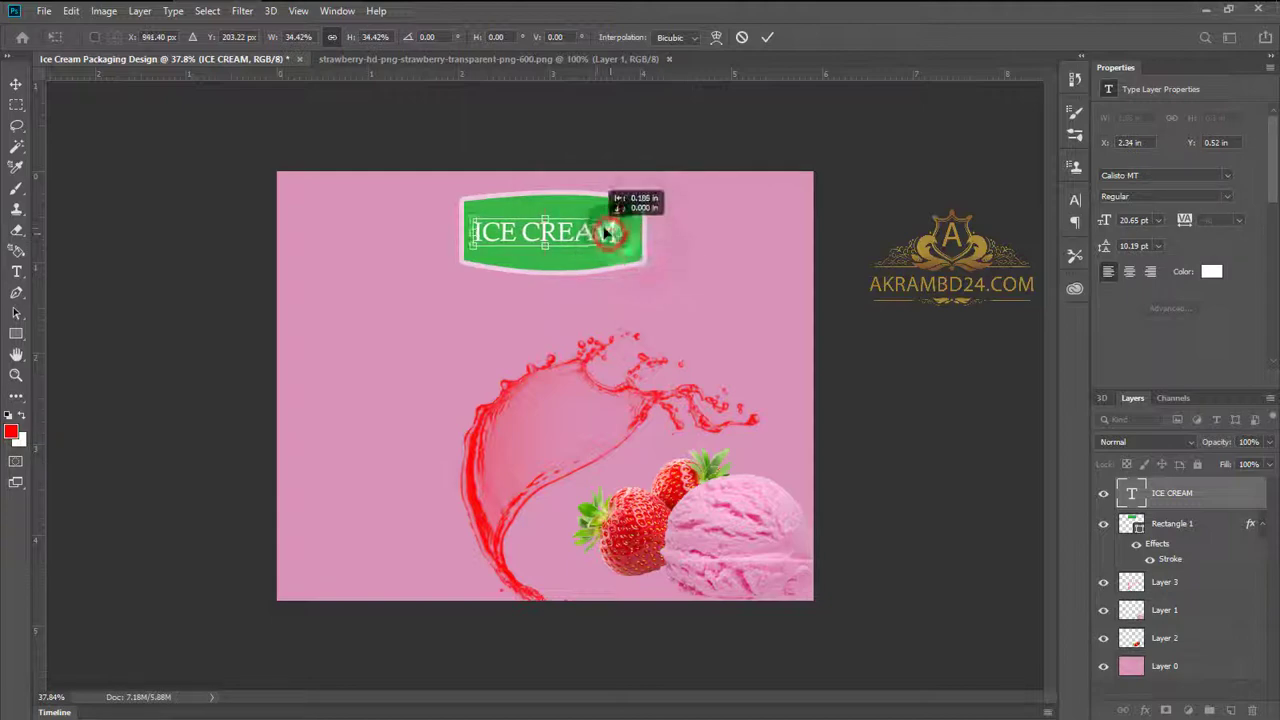
click(767, 37)
Step: Add a Gradient Overlay to Rectangle 1 with a pinkish-red first stop
right_click(1161, 525)
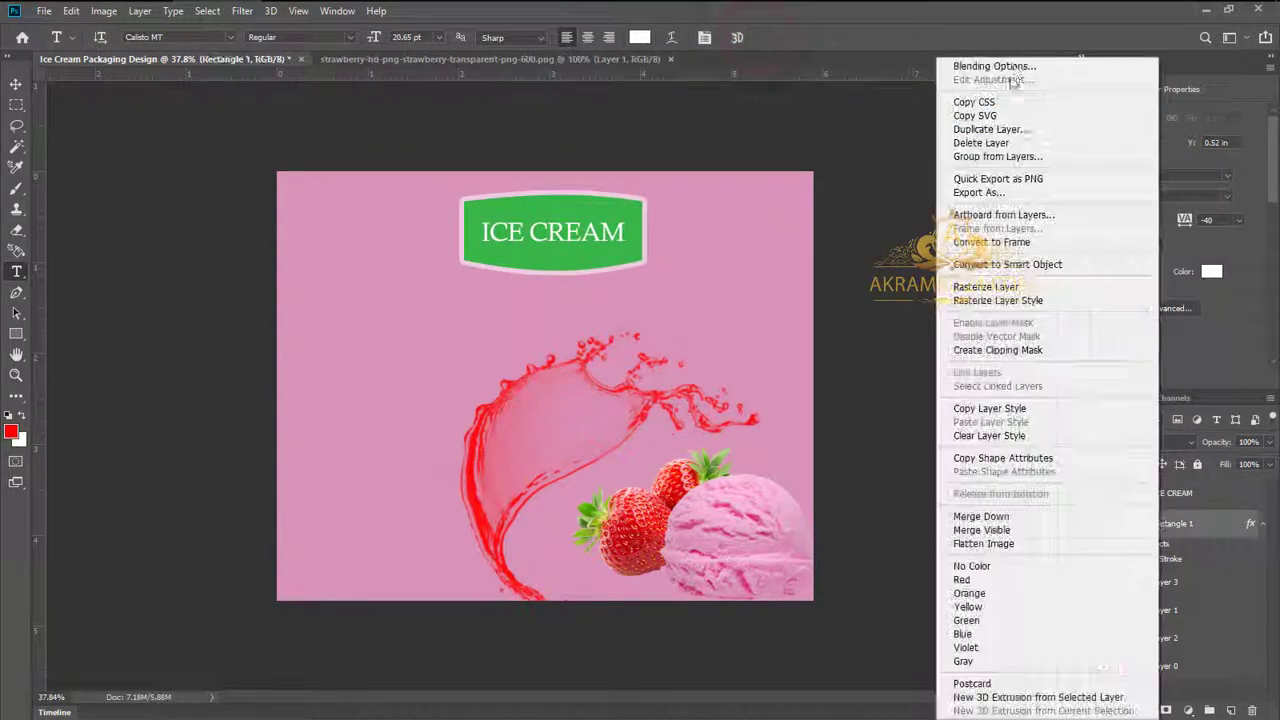
click(990, 64)
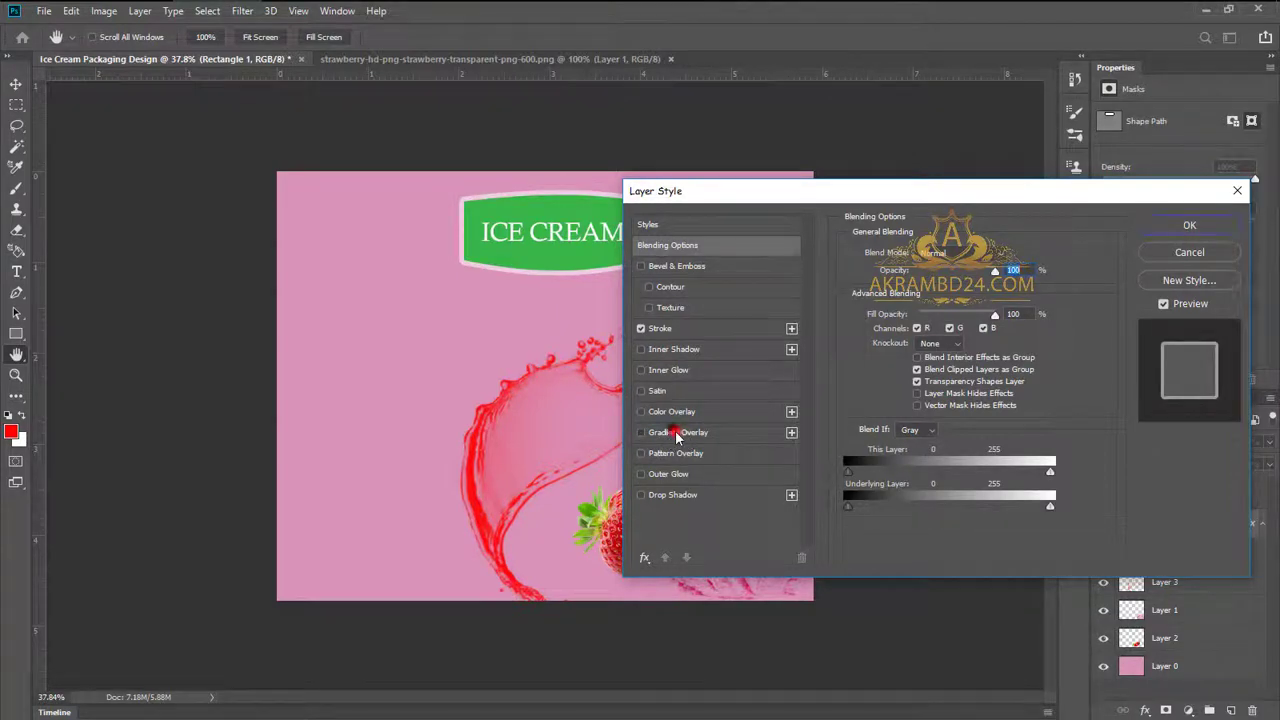
click(677, 434)
click(960, 293)
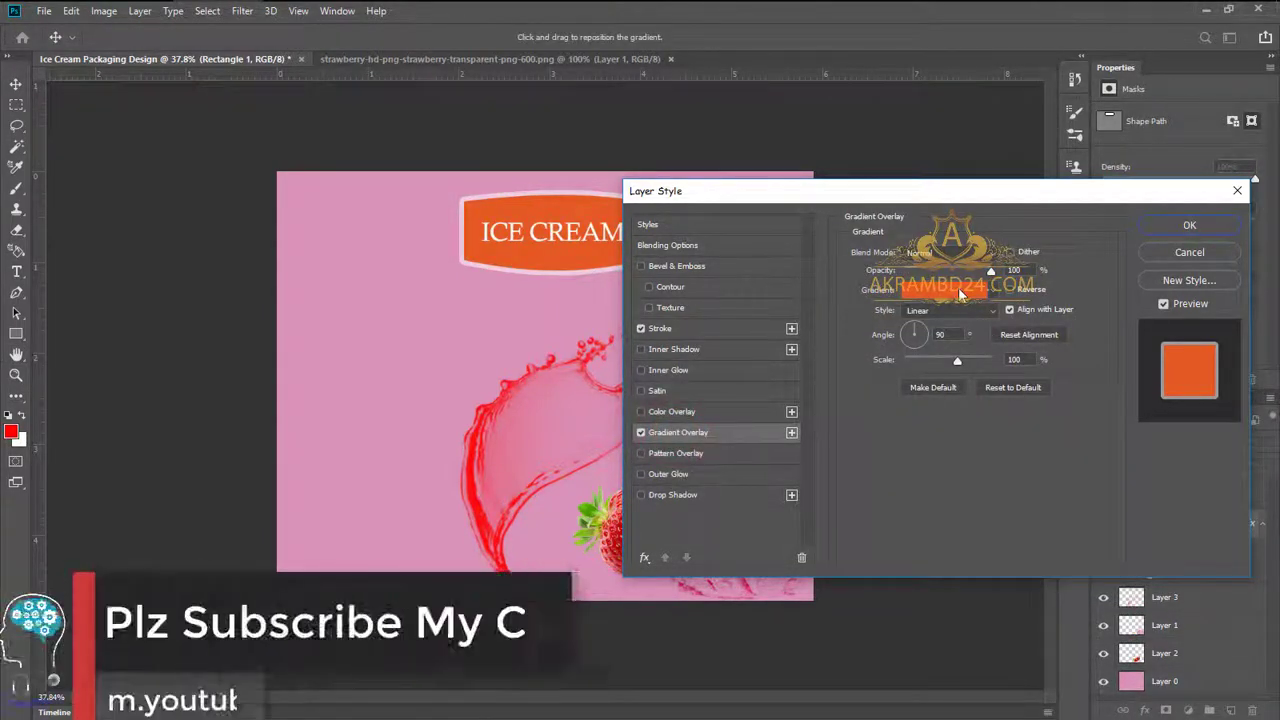
double_click(591, 402)
click(496, 318)
mouse_move(540, 470)
mouse_down()
mouse_move(540, 360)
mouse_move(540, 480)
mouse_up()
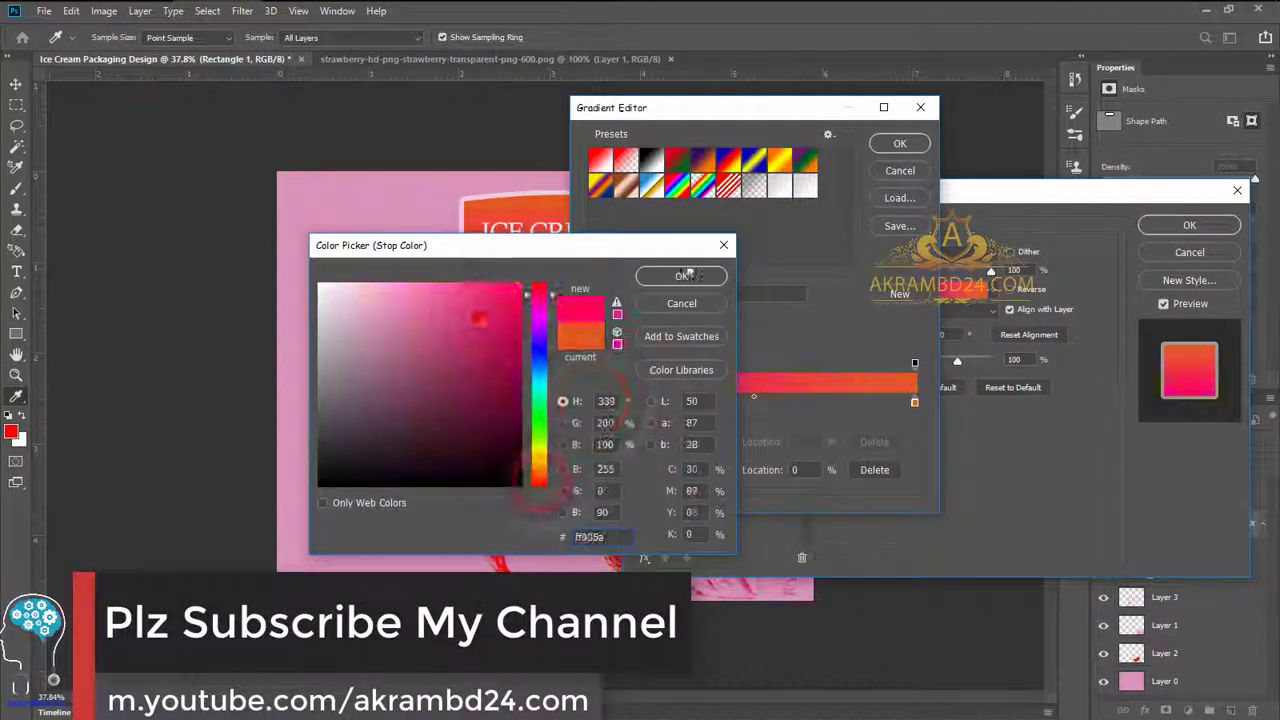
click(681, 276)
Step: Set the second gradient stop to red and the gradient style to Reflected
double_click(914, 401)
click(681, 276)
drag(640, 107, 705, 152)
click(757, 364)
click(771, 374)
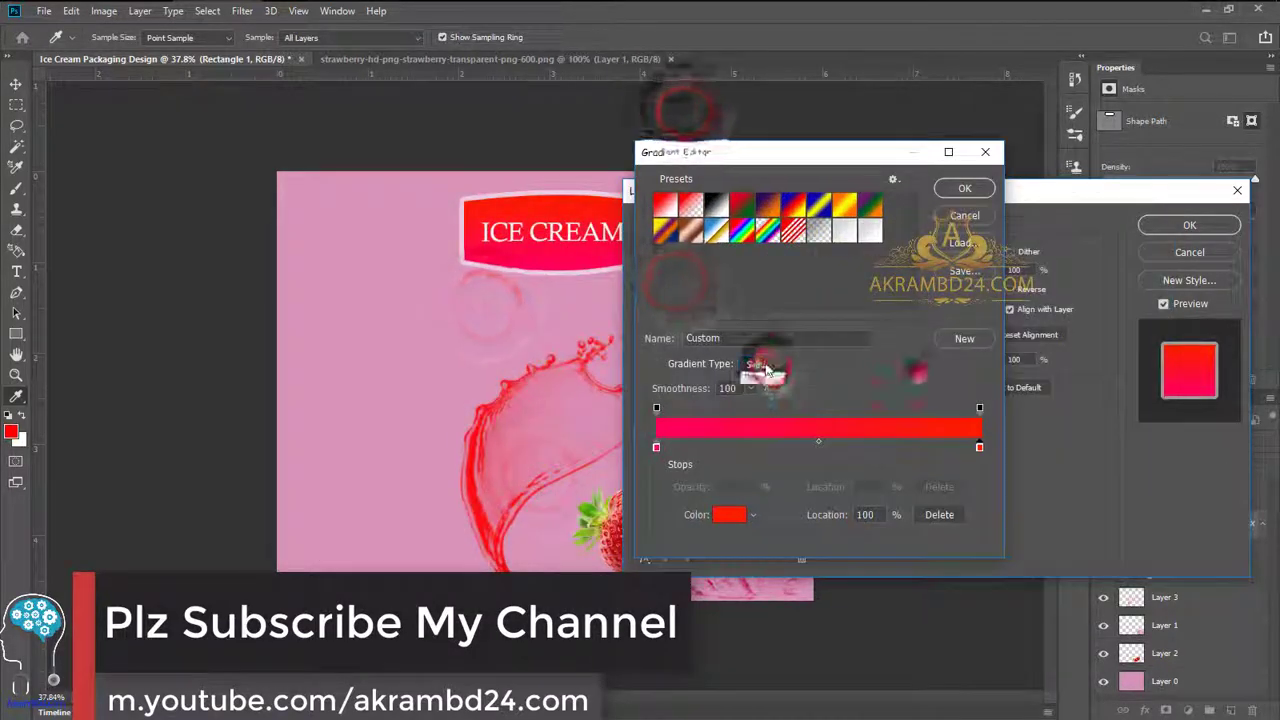
click(964, 188)
click(950, 310)
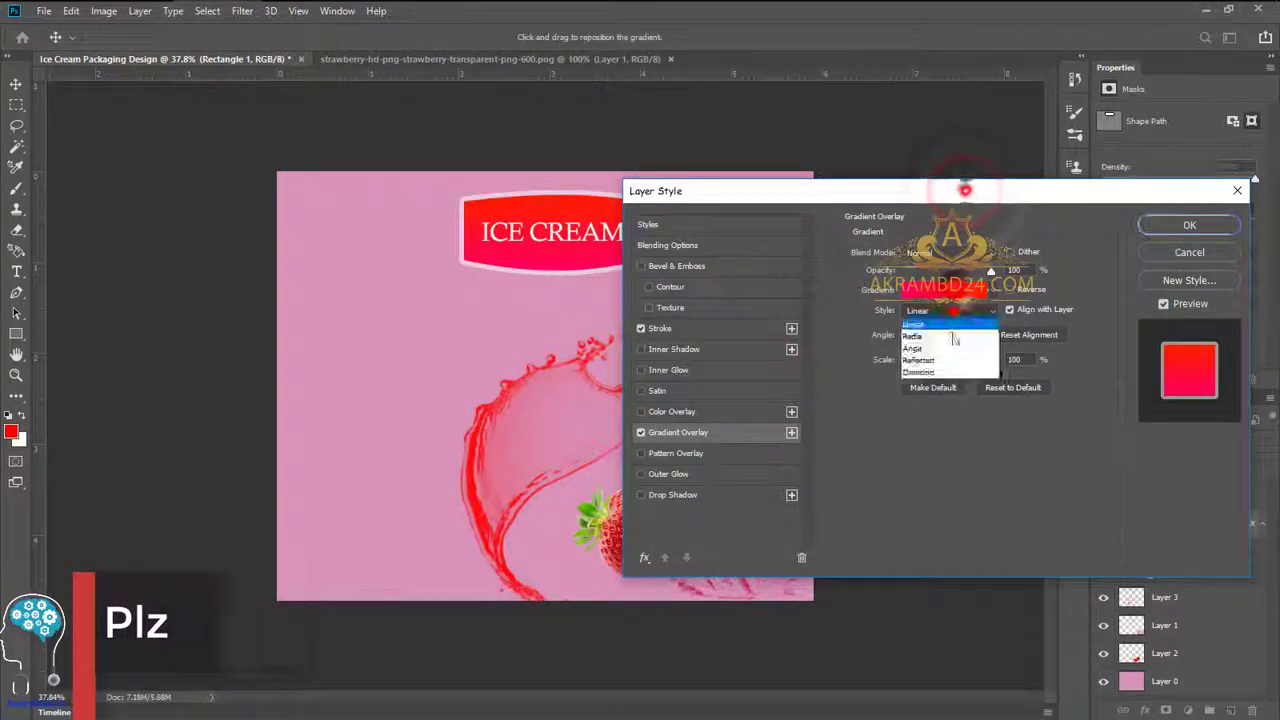
click(943, 362)
drag(711, 190, 808, 190)
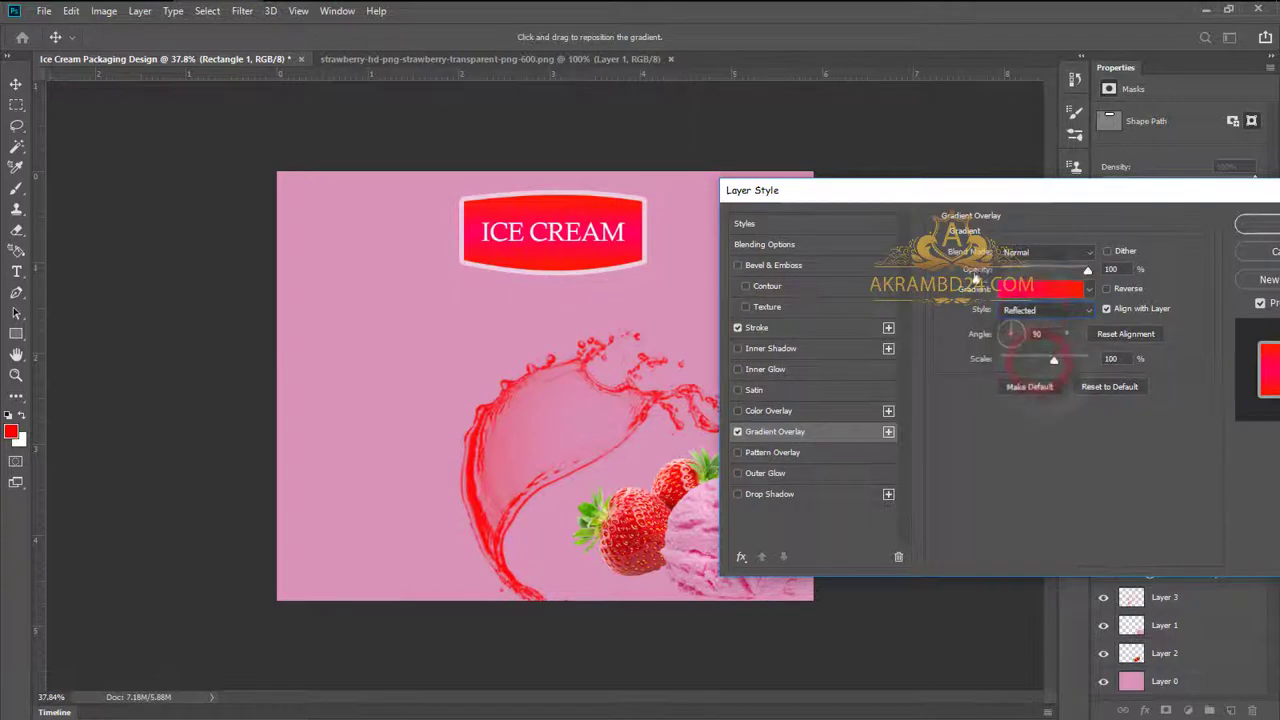
click(1268, 225)
key(t)
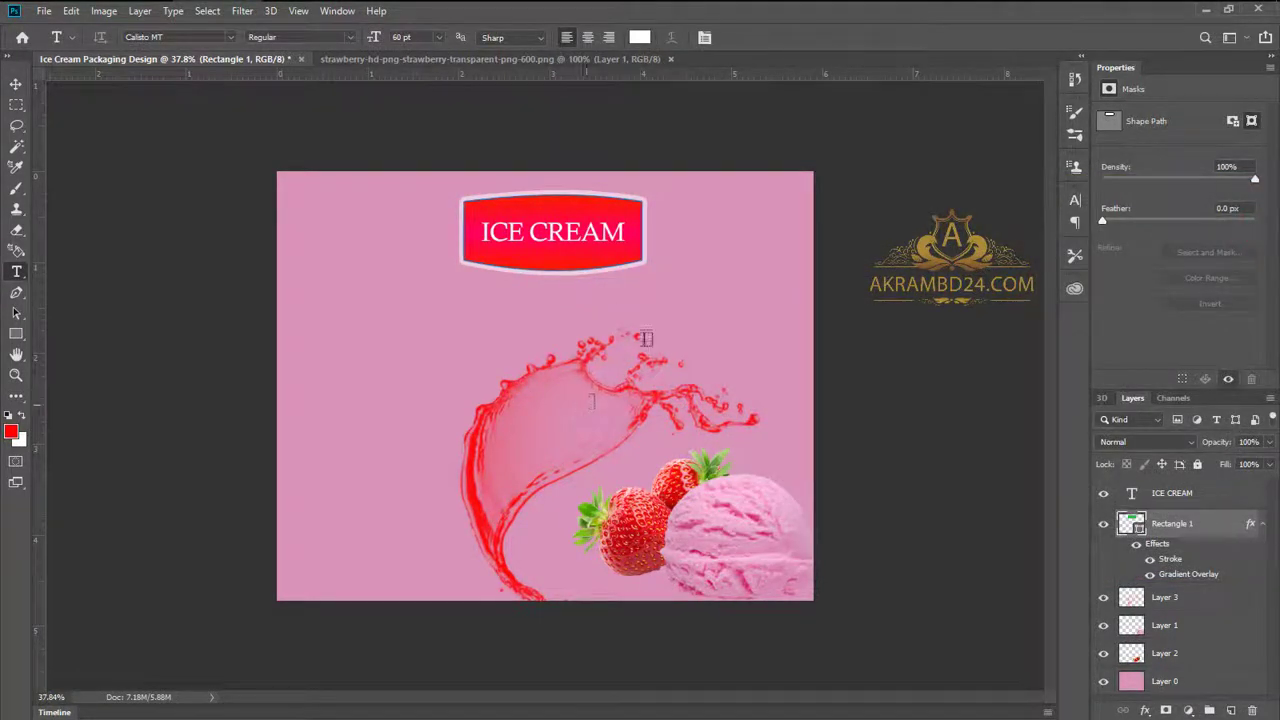
Step: Paste 'STRAWBERRY FLAVOUR' from Notepad into a new text layer
click(366, 413)
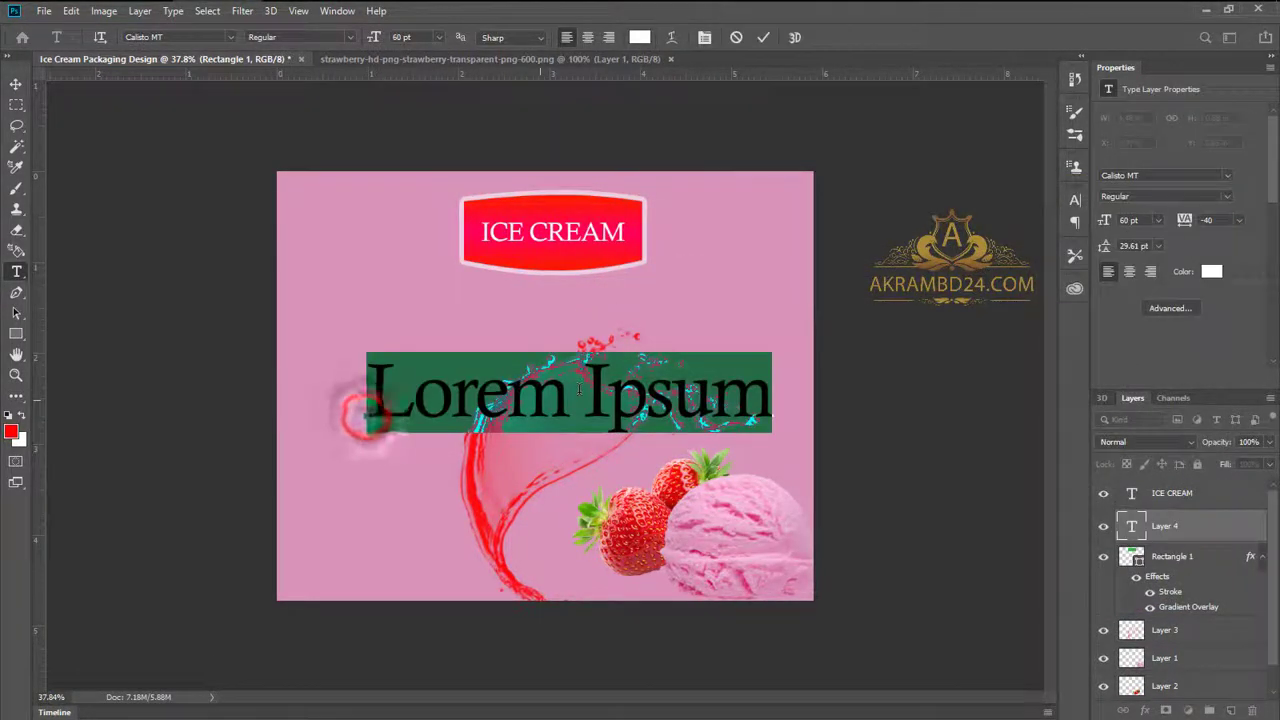
key(BackSpace)
key(alt+Tab)
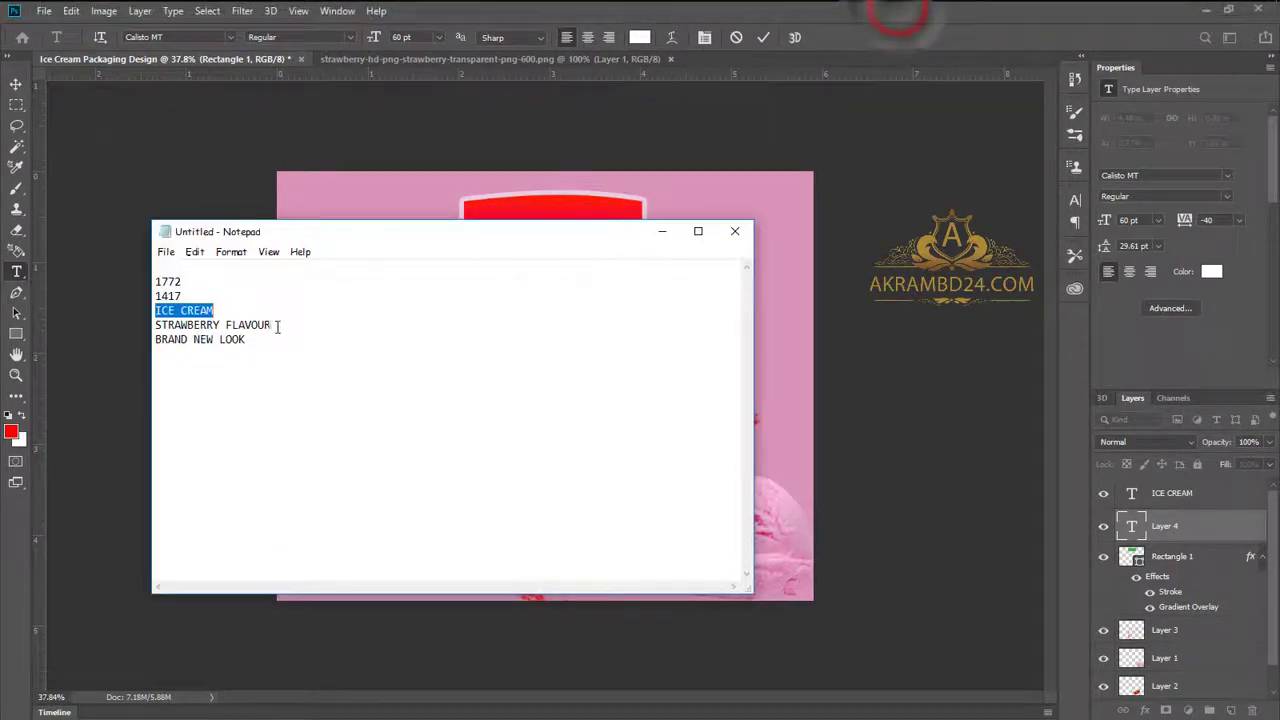
right_click(272, 324)
click(253, 377)
click(657, 224)
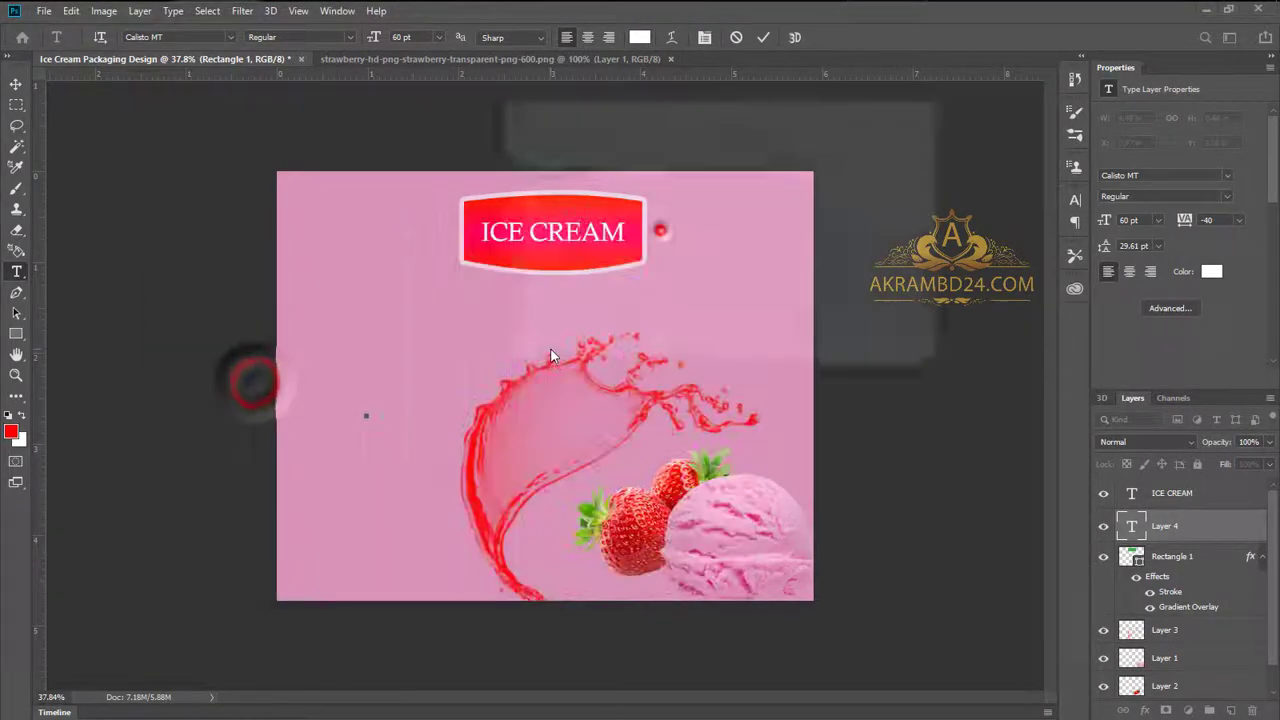
key(ctrl+v)
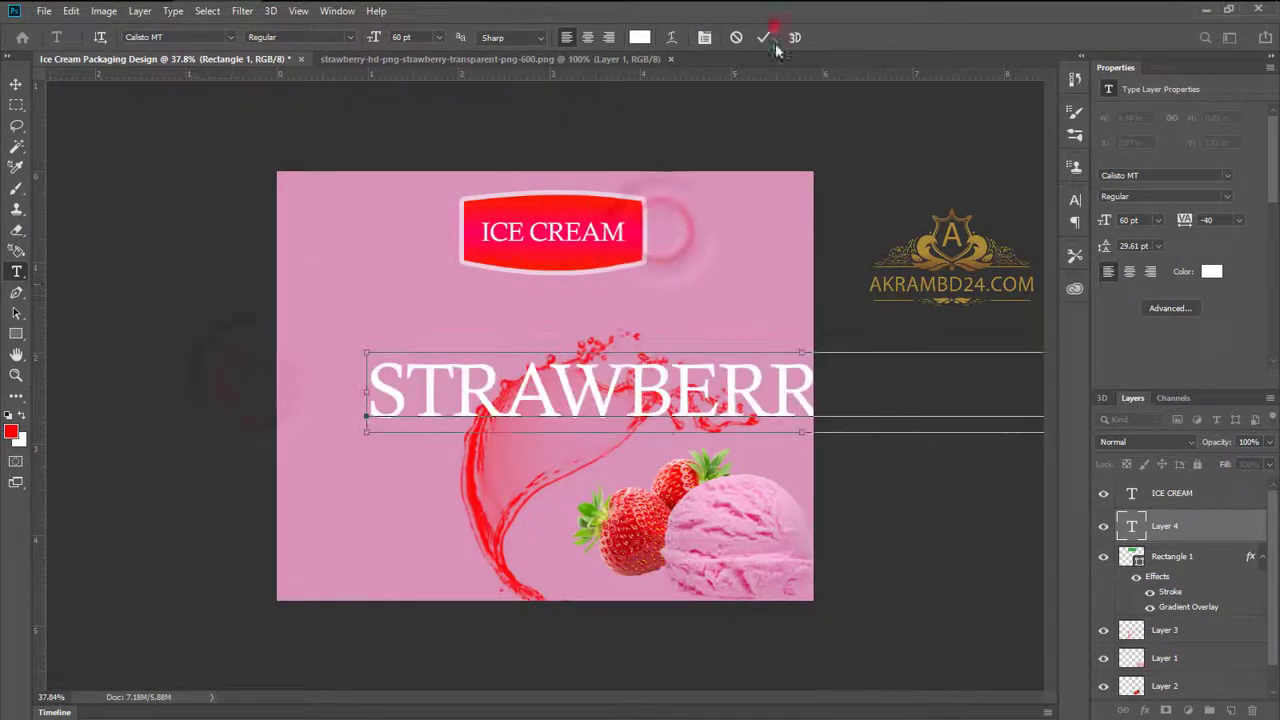
Step: Shrink the STRAWBERRY FLAVOUR text and centre it beneath ICE CREAM
mouse_move(363, 430)
mouse_down()
mouse_move(734, 398)
mouse_move(453, 313)
mouse_up()
click(765, 37)
key(ctrl+t)
drag(893, 327, 652, 313)
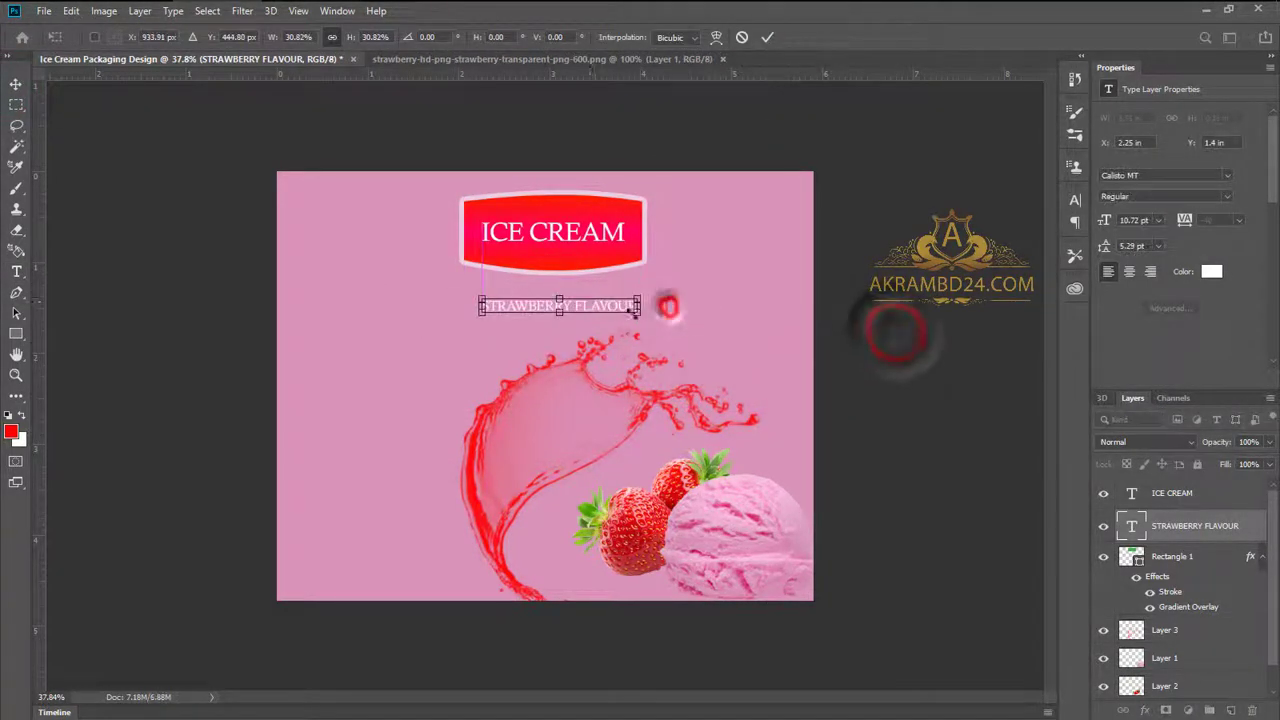
click(767, 37)
Step: Copy the 'BRAND NEW LOOK' line from Notepad
click(856, 15)
drag(247, 339, 155, 339)
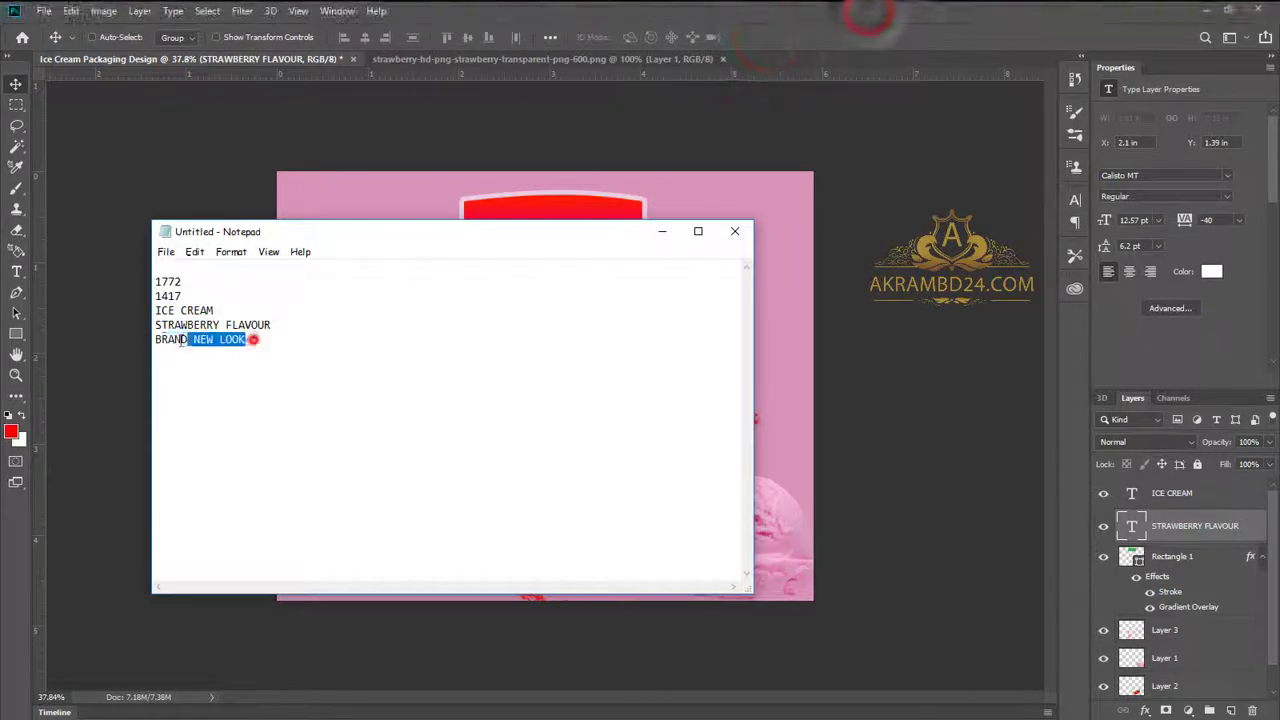
right_click(182, 345)
click(216, 397)
click(661, 231)
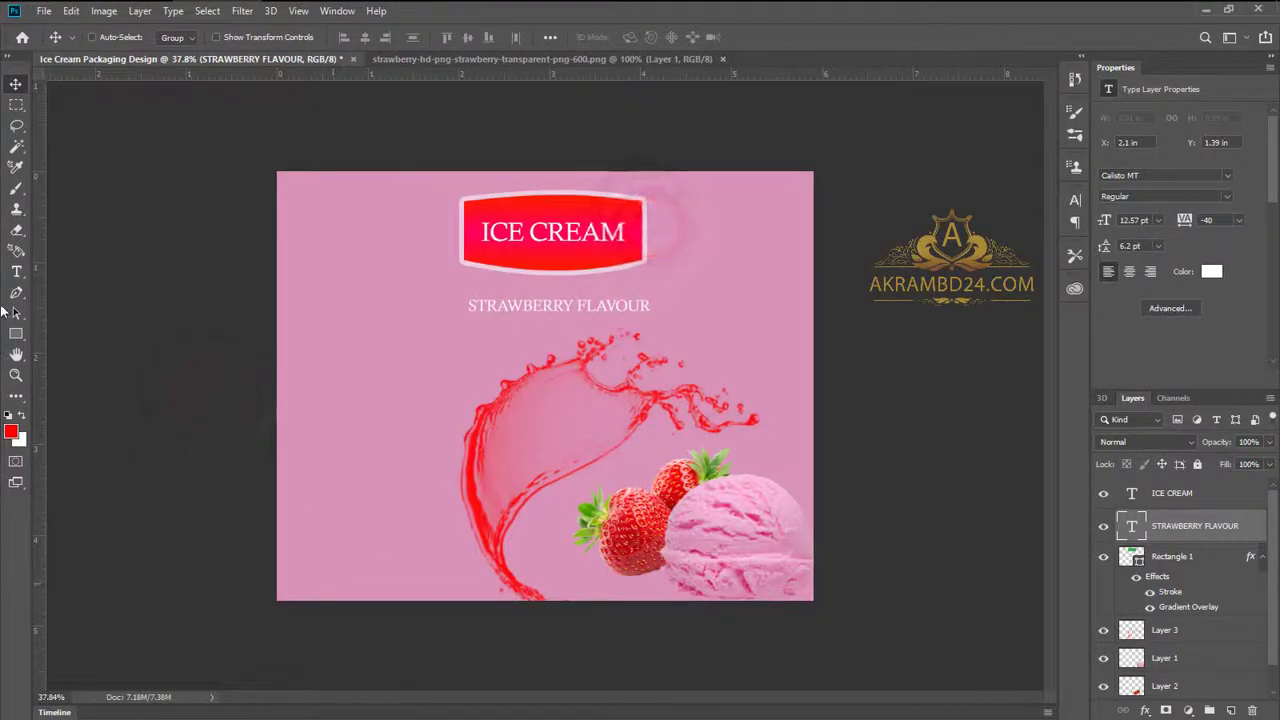
Step: Paste 'BRAND NEW LOOK' as a text layer, shrink it, and move it to the label's bottom-left
click(326, 562)
key(ctrl+v)
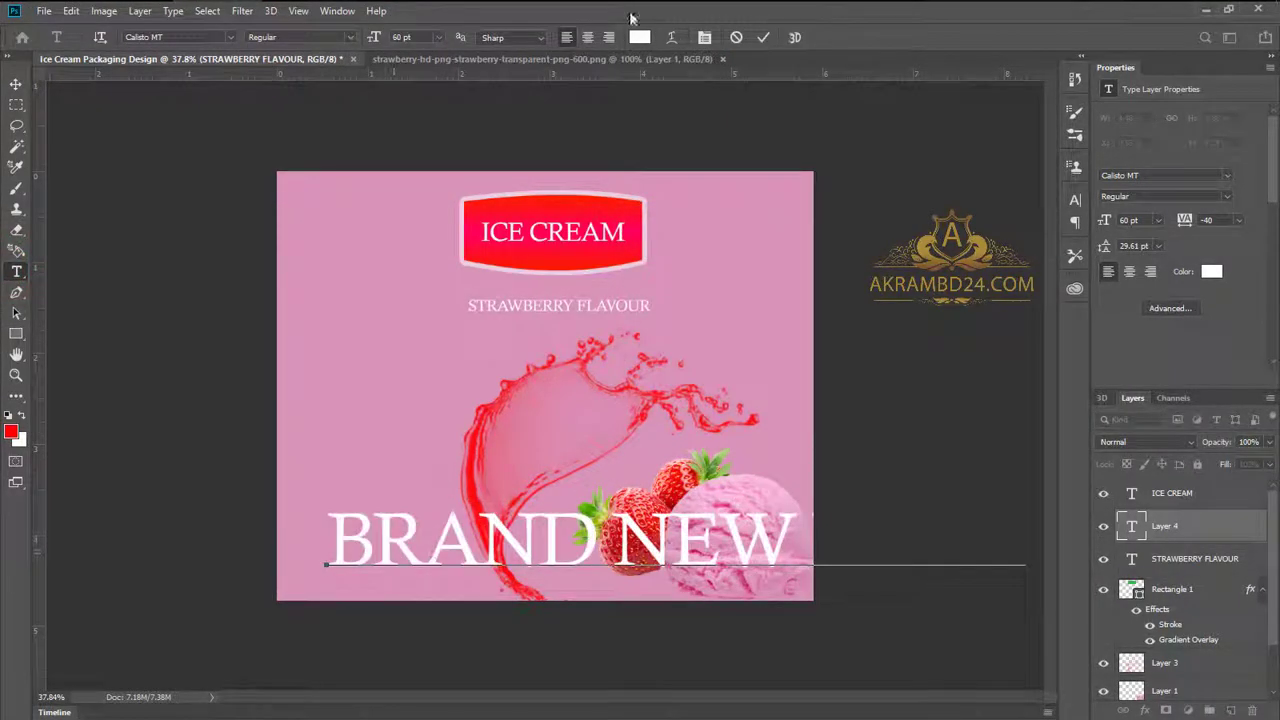
click(752, 37)
key(ctrl+t)
drag(1027, 579, 745, 538)
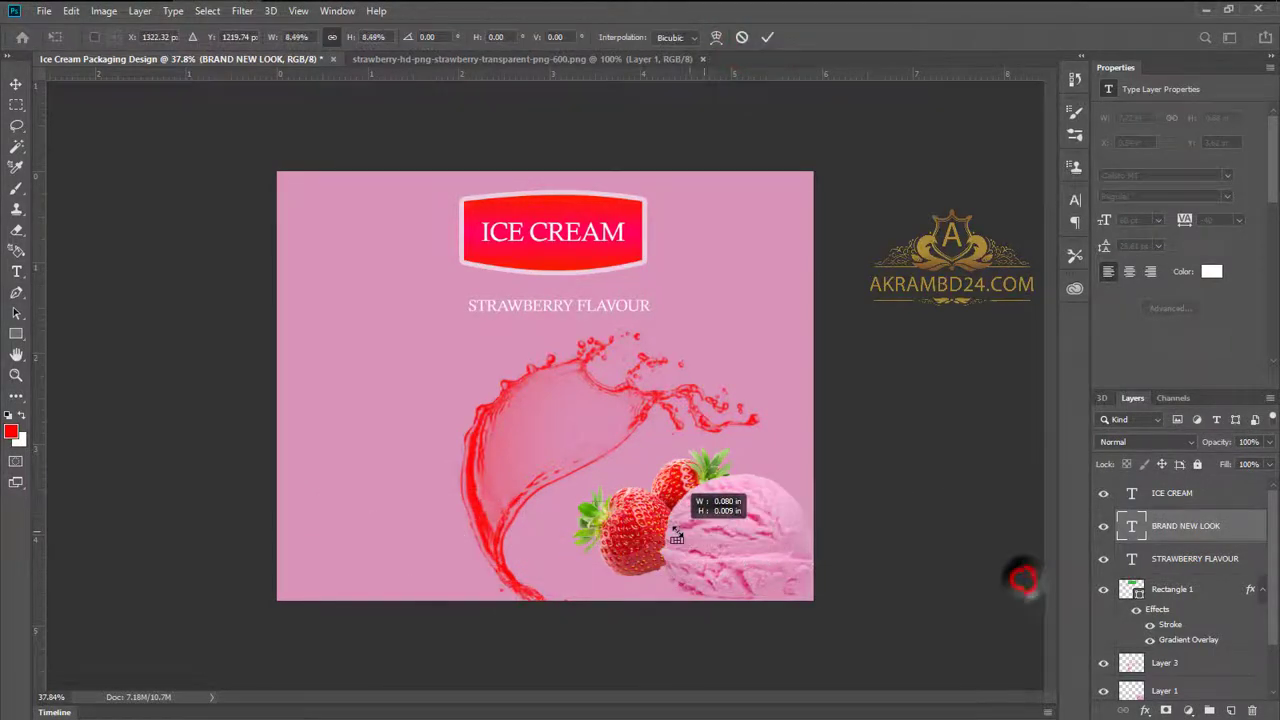
click(767, 37)
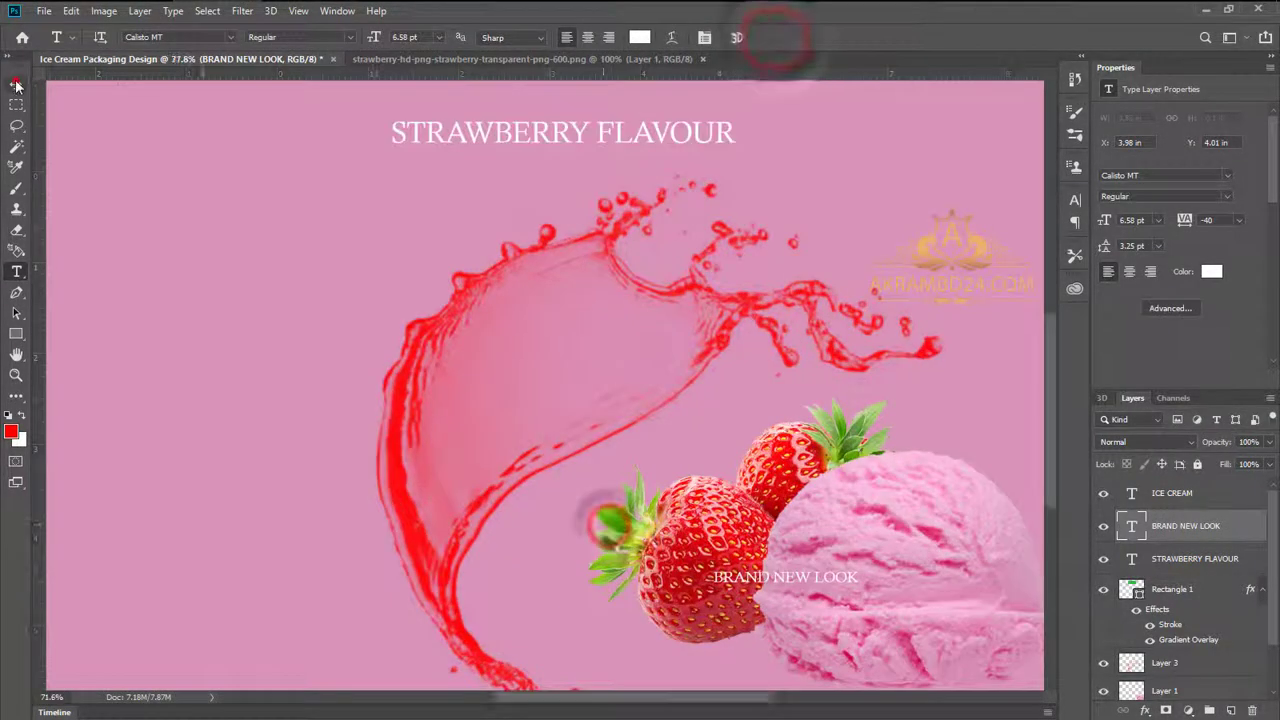
key(v)
scroll(437, 530, up, 5)
mouse_move(780, 580)
mouse_down()
mouse_move(400, 560)
mouse_move(425, 560)
mouse_up()
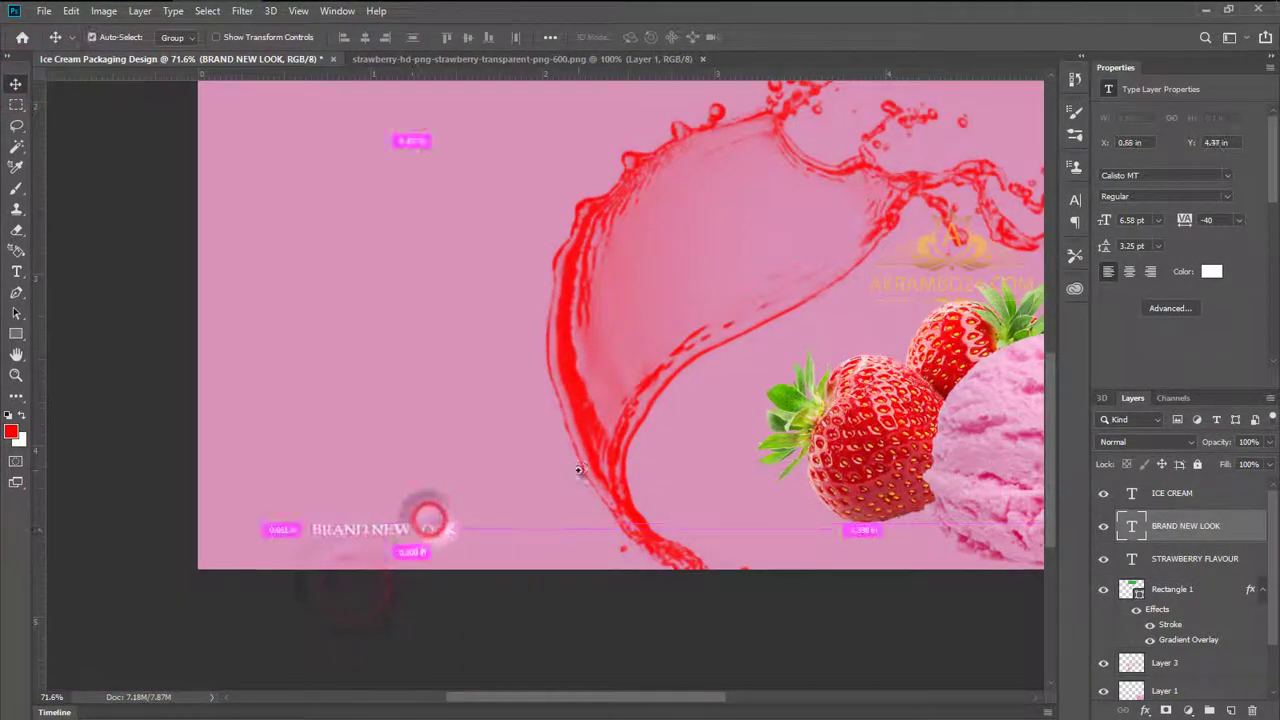
scroll(420, 545, down, 4)
Step: Make the BRAND NEW LOOK text black and Bold
double_click(1133, 525)
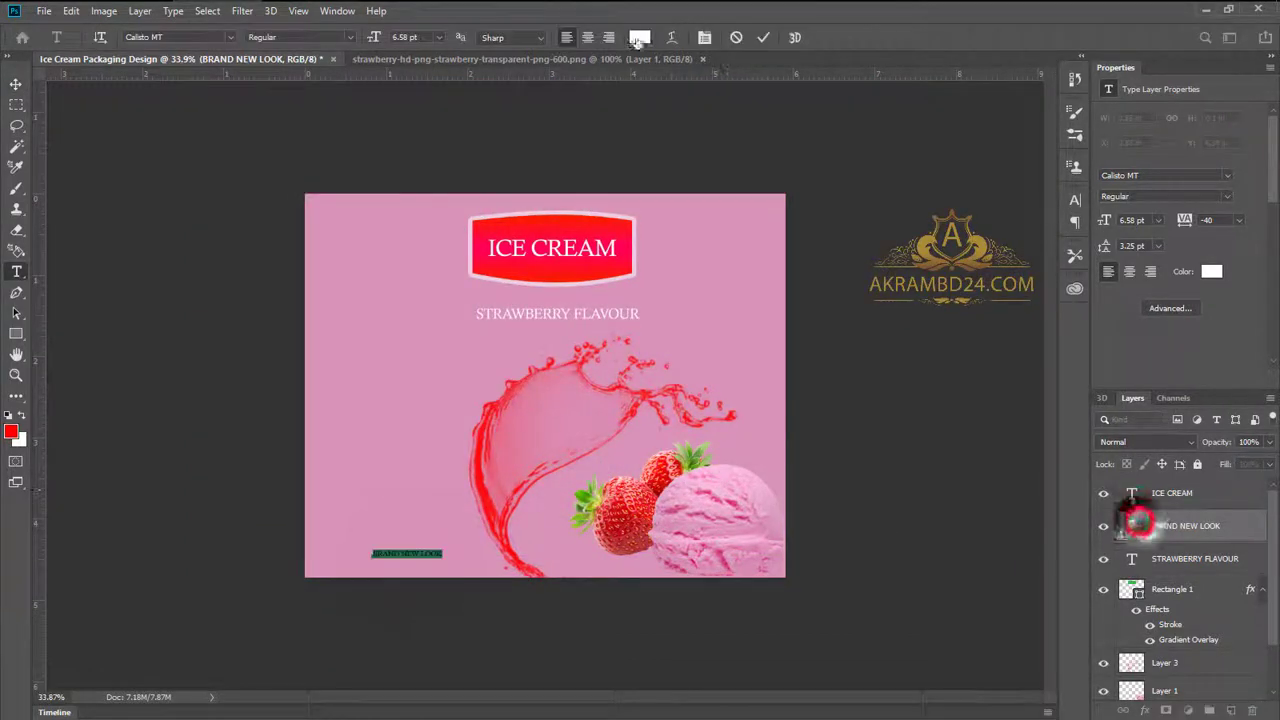
click(637, 37)
click(342, 388)
click(665, 271)
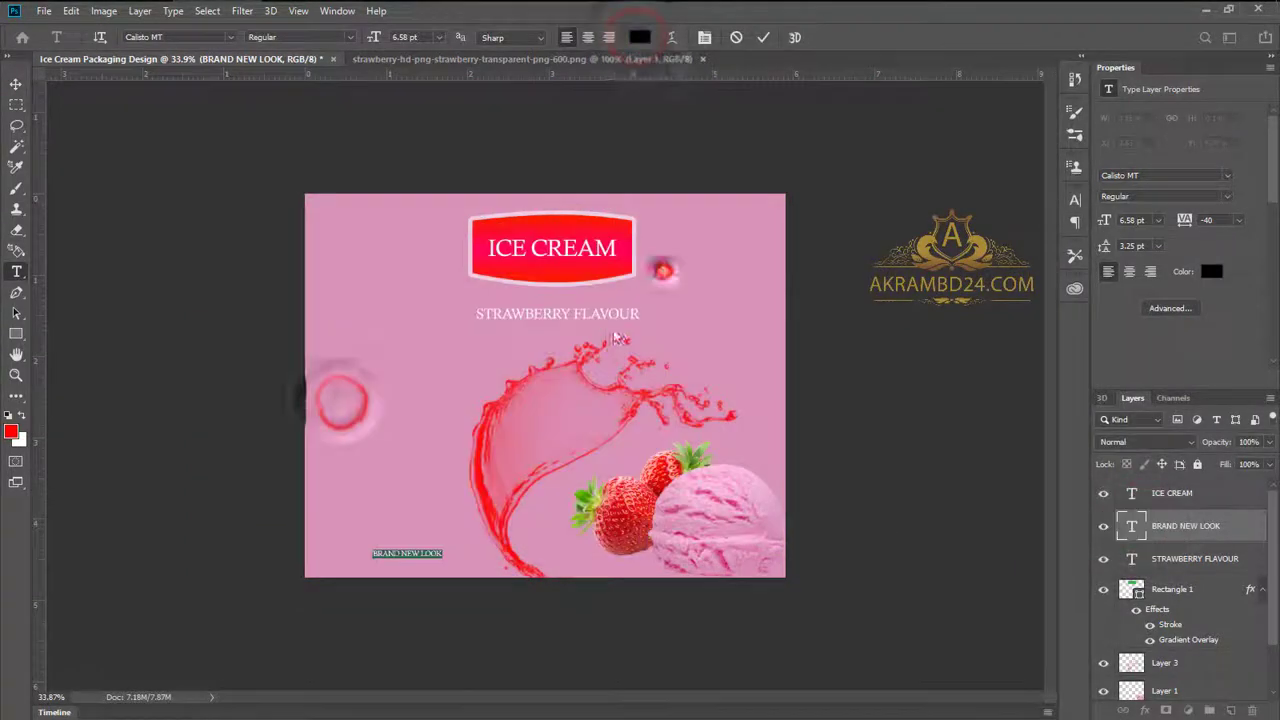
click(358, 37)
click(317, 79)
click(765, 37)
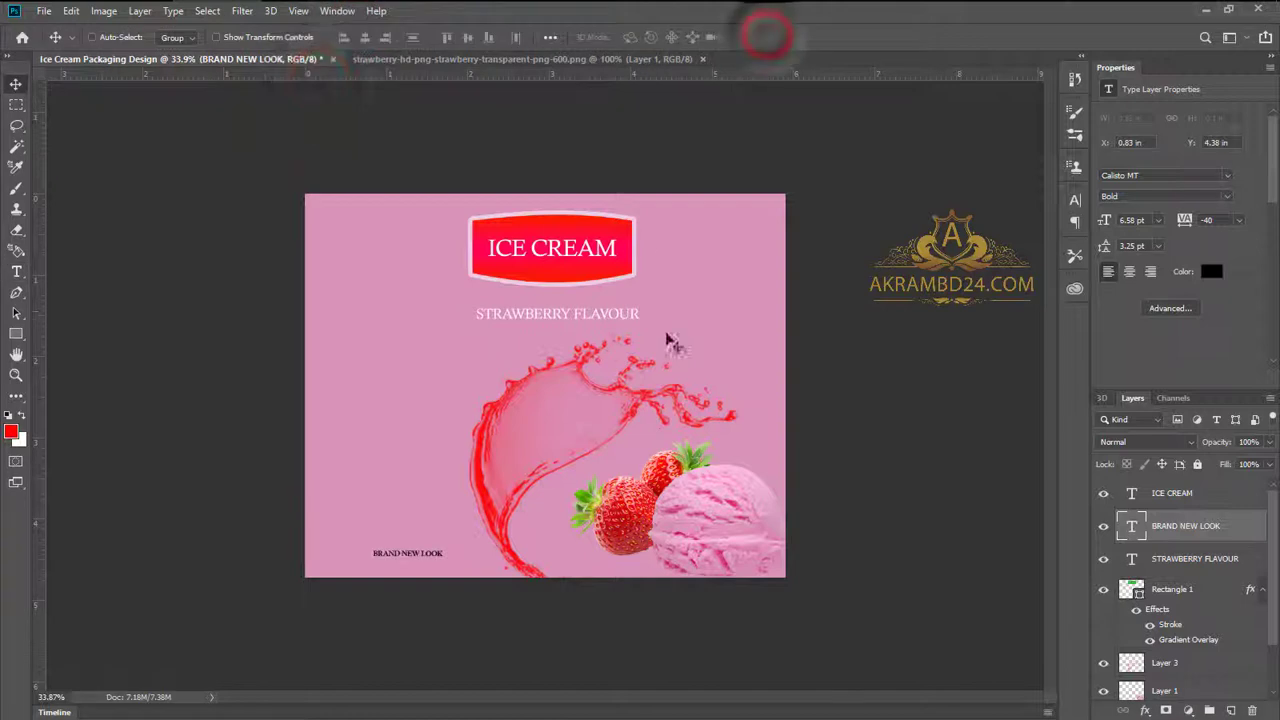
Step: Enlarge the STRAWBERRY FLAVOUR font size and reposition it below the badge
double_click(1133, 559)
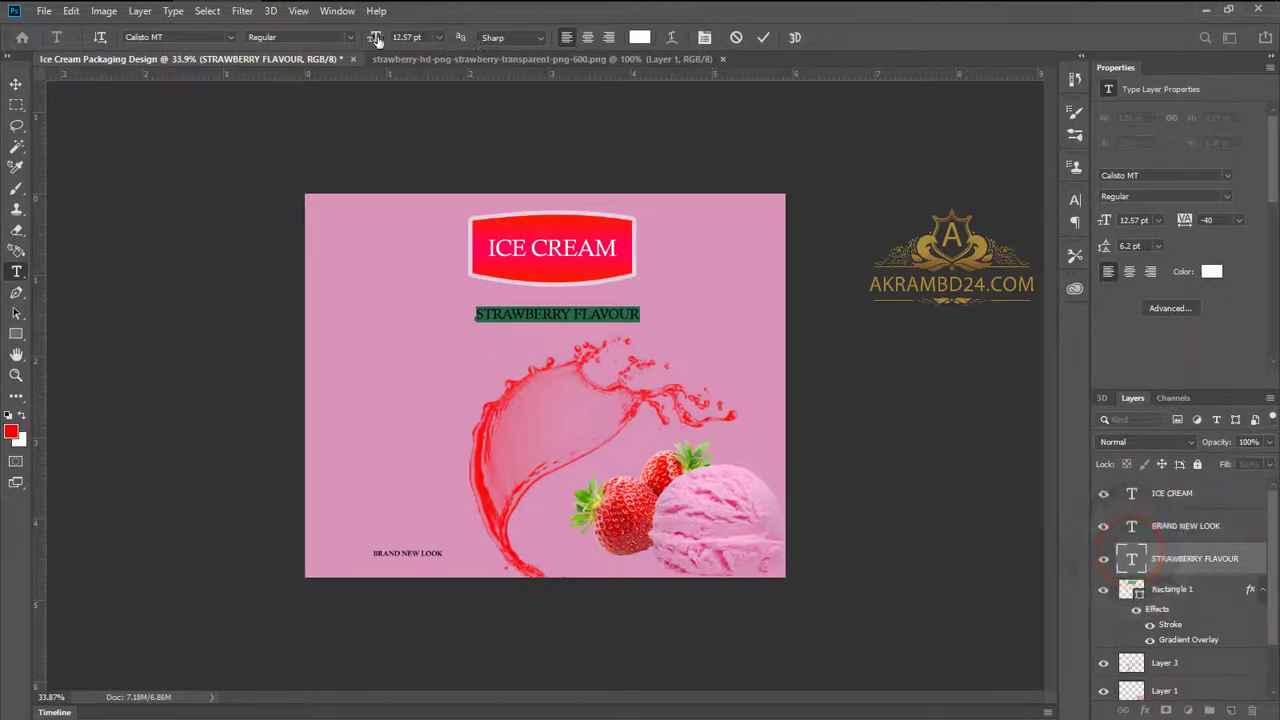
drag(377, 40, 383, 42)
click(763, 37)
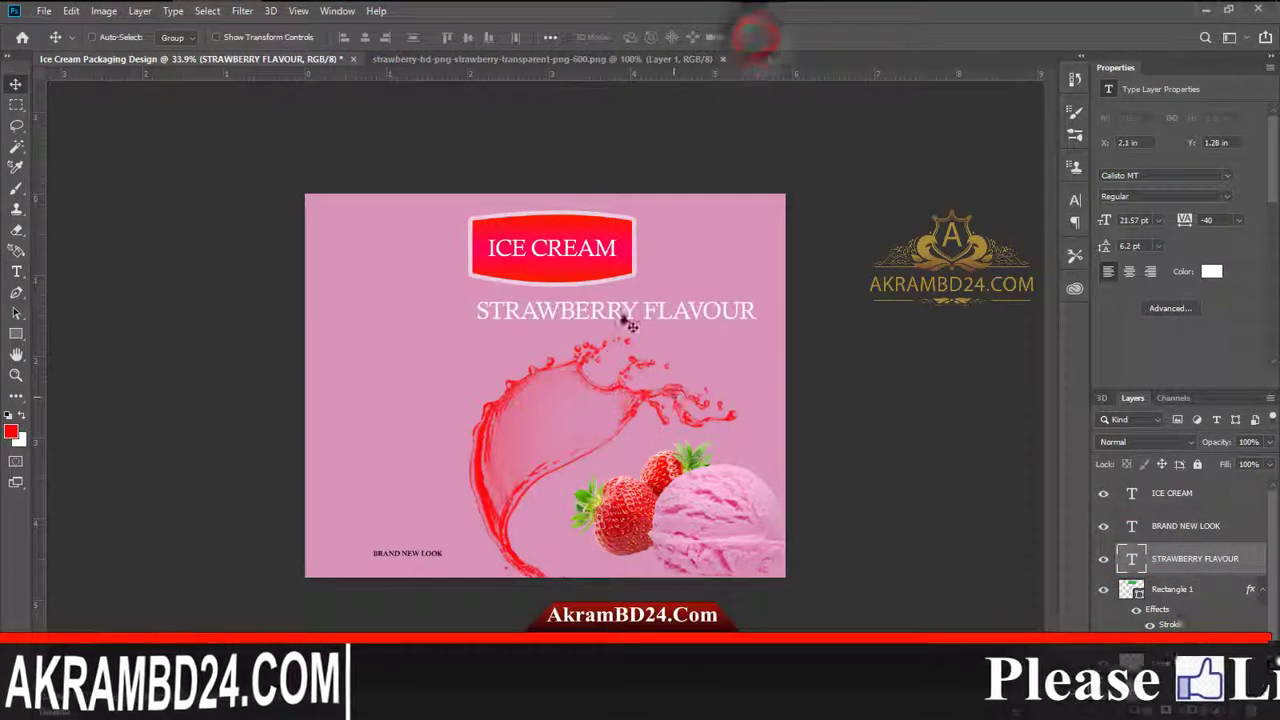
drag(623, 320, 561, 328)
Step: Open STRAWBERRY FLAVOUR's Blending Options and leave Pattern Overlay and Drop Shadow off
right_click(1170, 559)
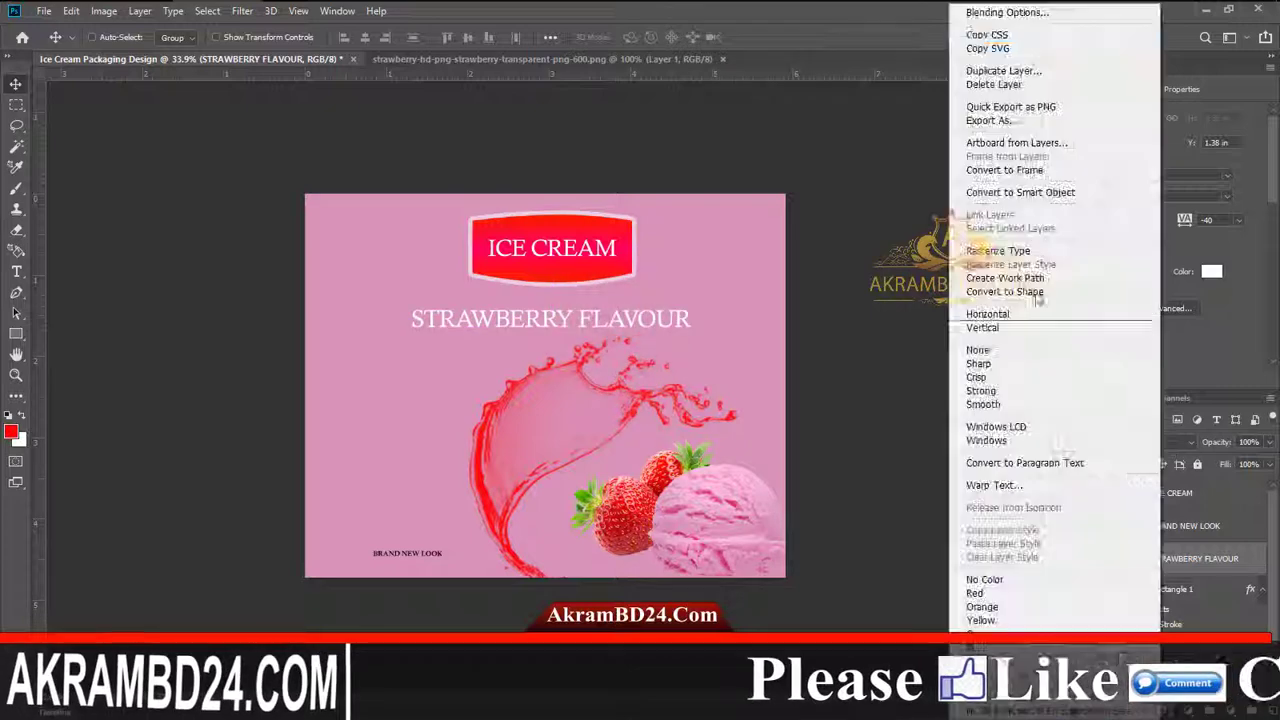
click(1005, 12)
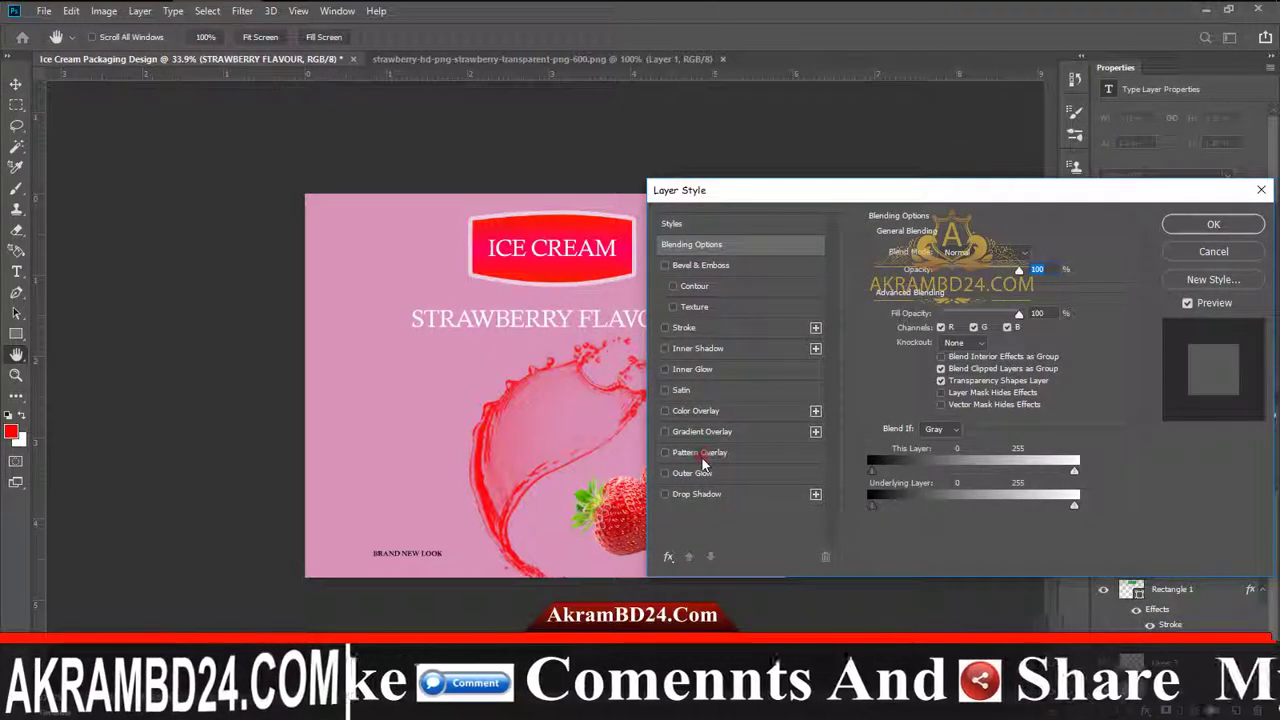
click(702, 455)
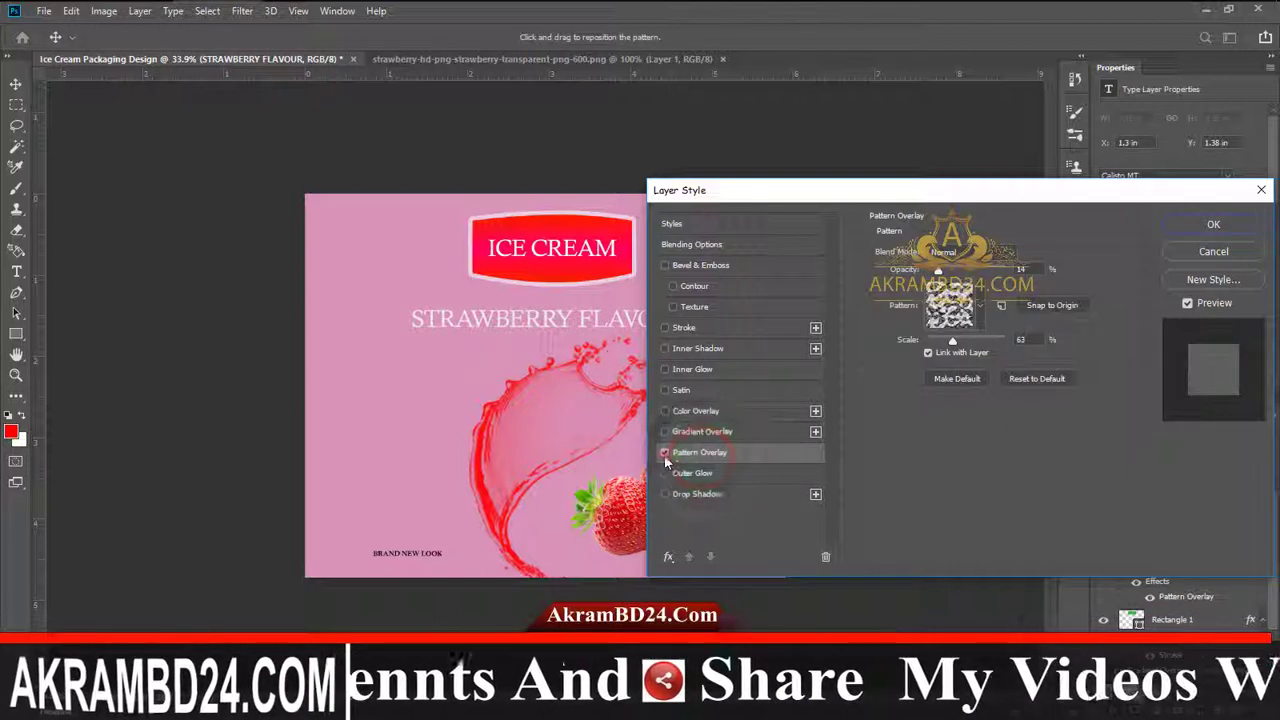
click(665, 454)
click(700, 495)
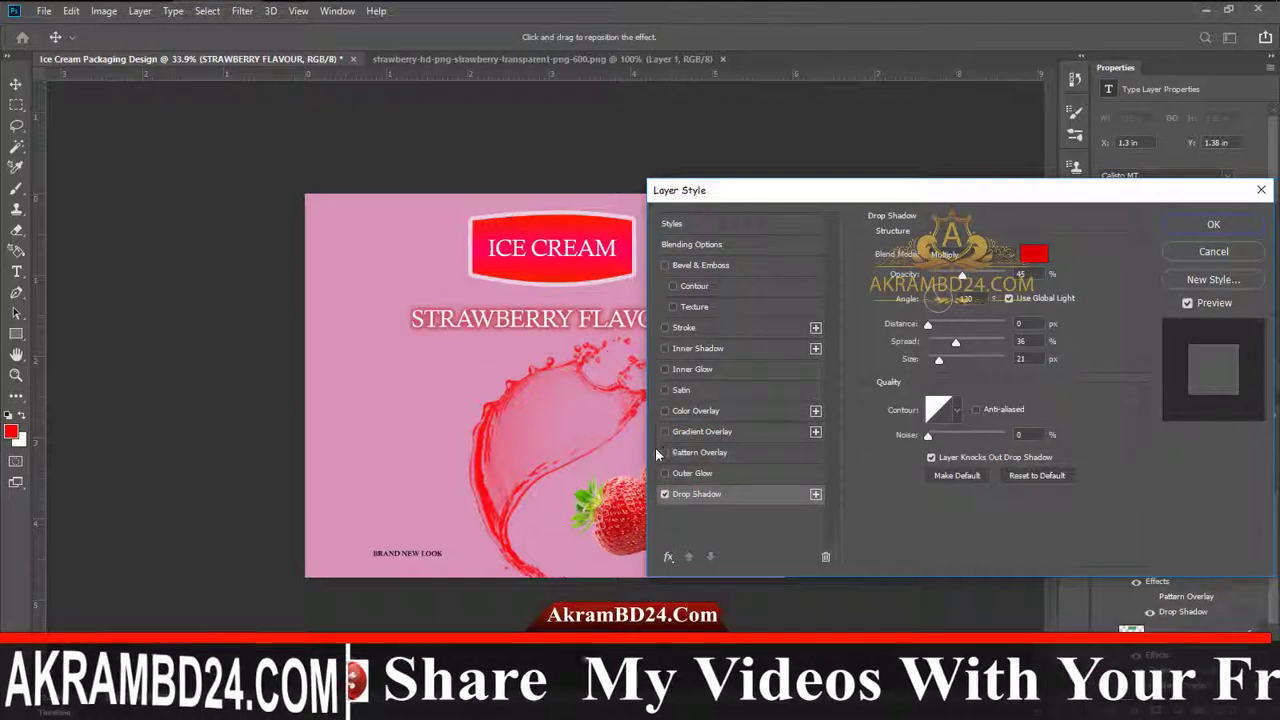
click(665, 495)
Step: Add a black Stroke outline to the text, adjusting its size and opacity
click(684, 328)
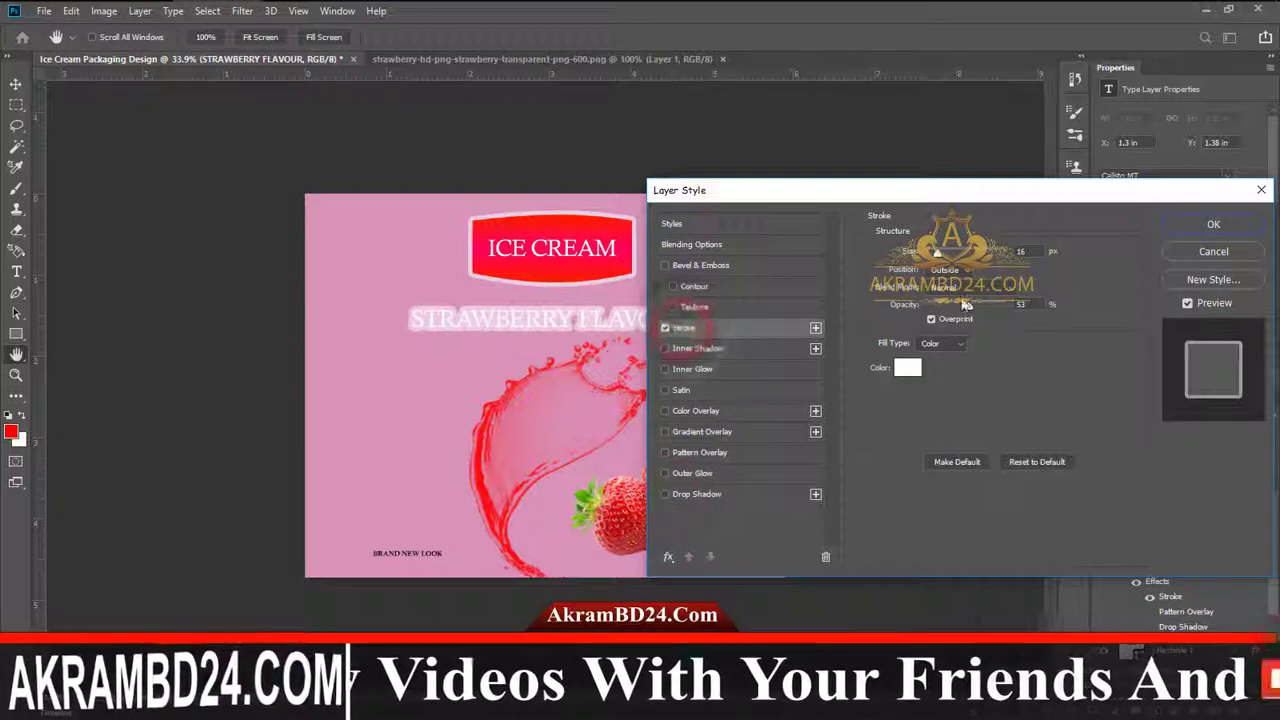
drag(967, 304, 940, 310)
click(938, 252)
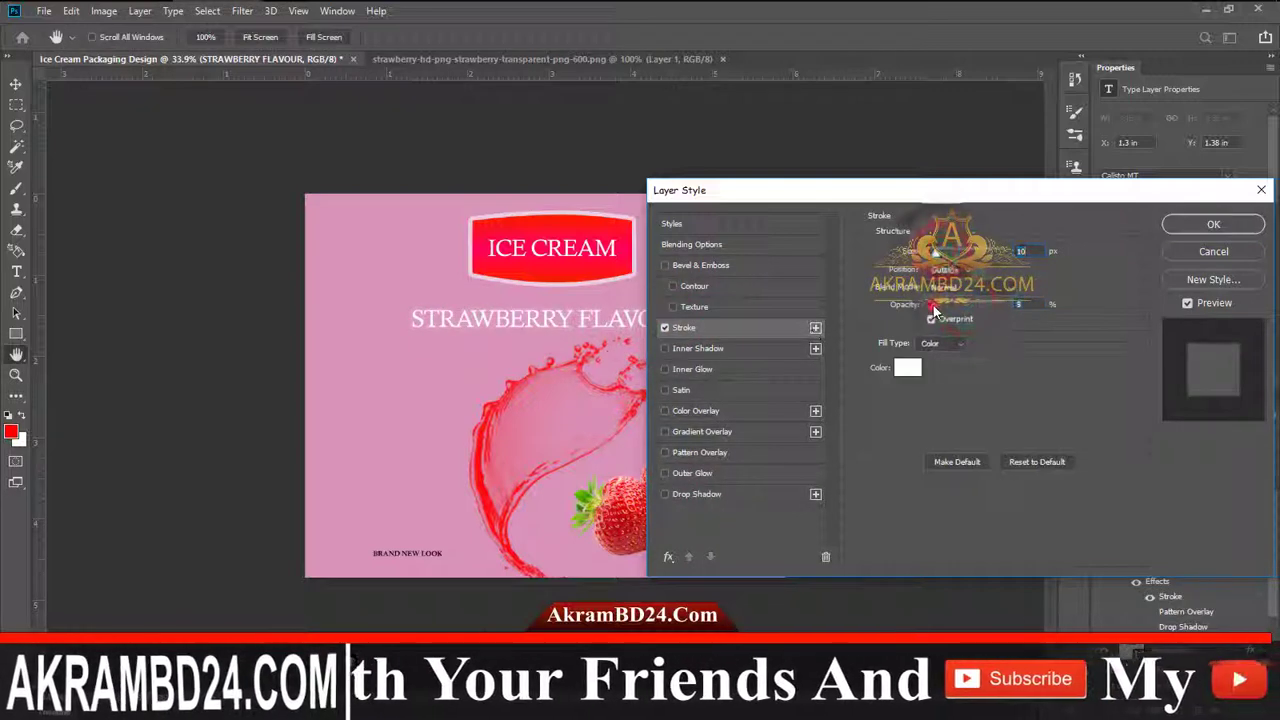
click(907, 367)
click(429, 420)
click(674, 277)
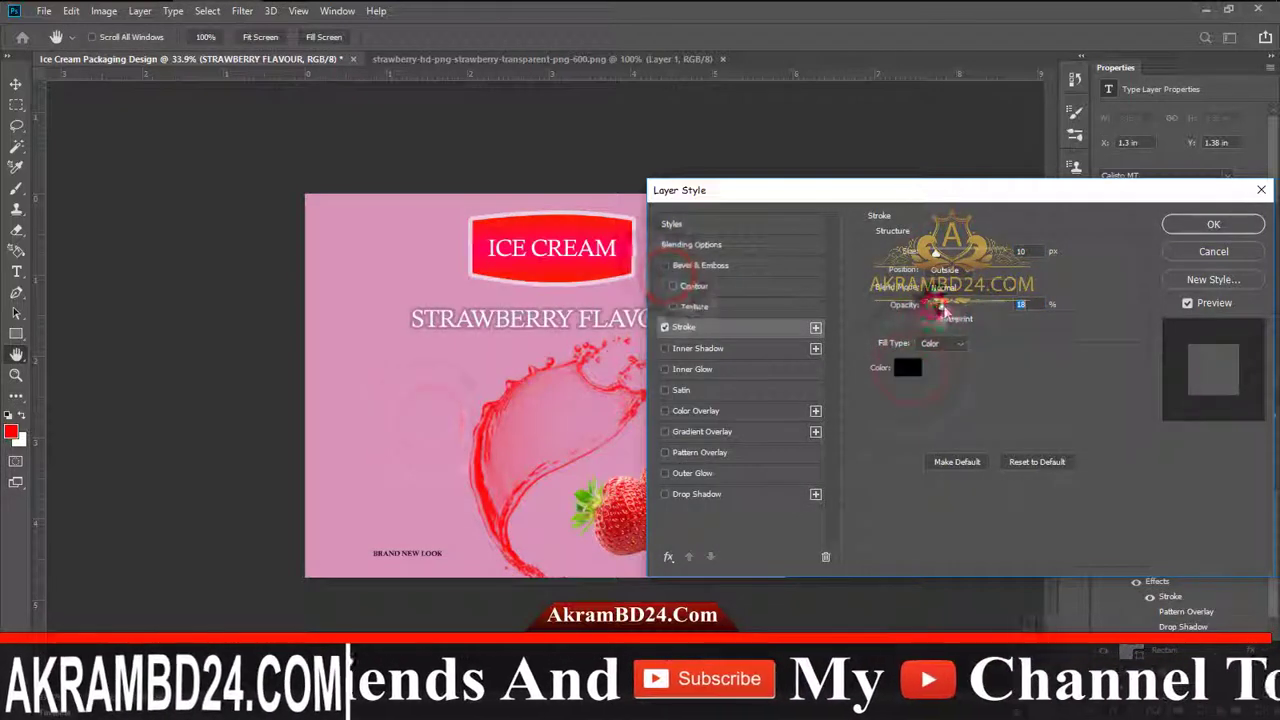
drag(915, 252, 935, 252)
Step: Add Bevel & Emboss with an 18 px size and apply the effects
click(700, 265)
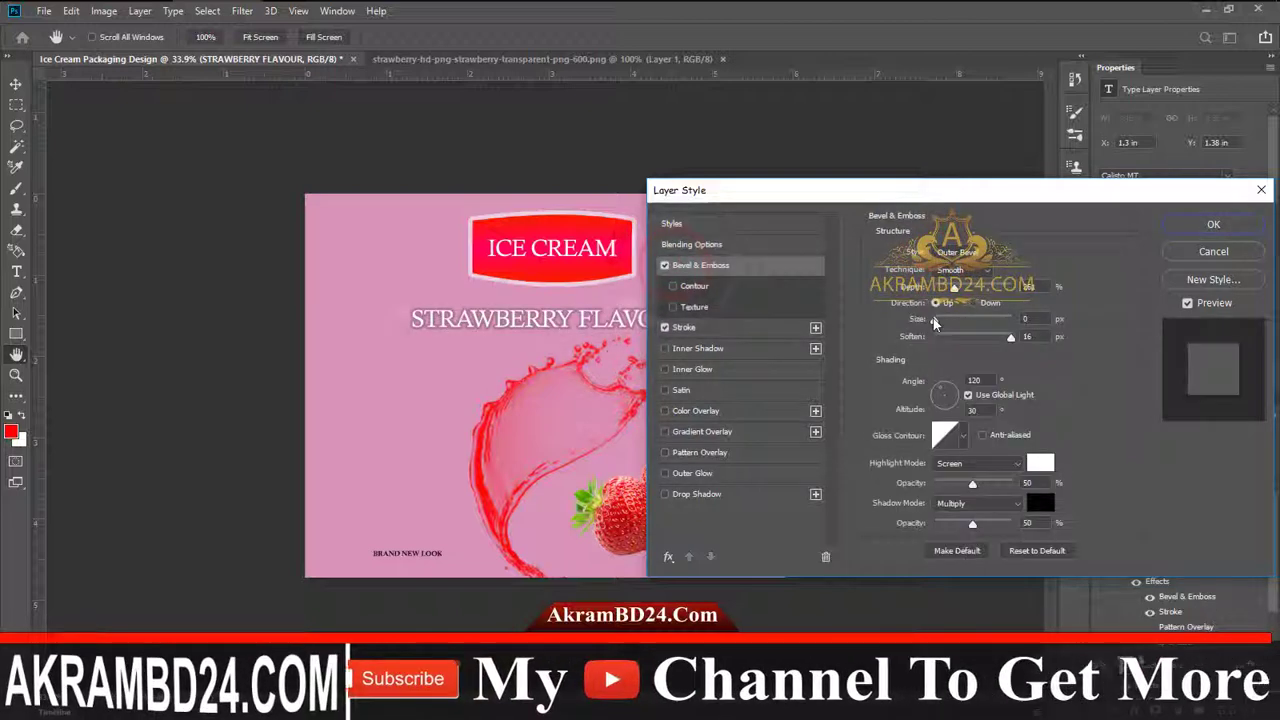
drag(940, 320, 947, 322)
click(1213, 224)
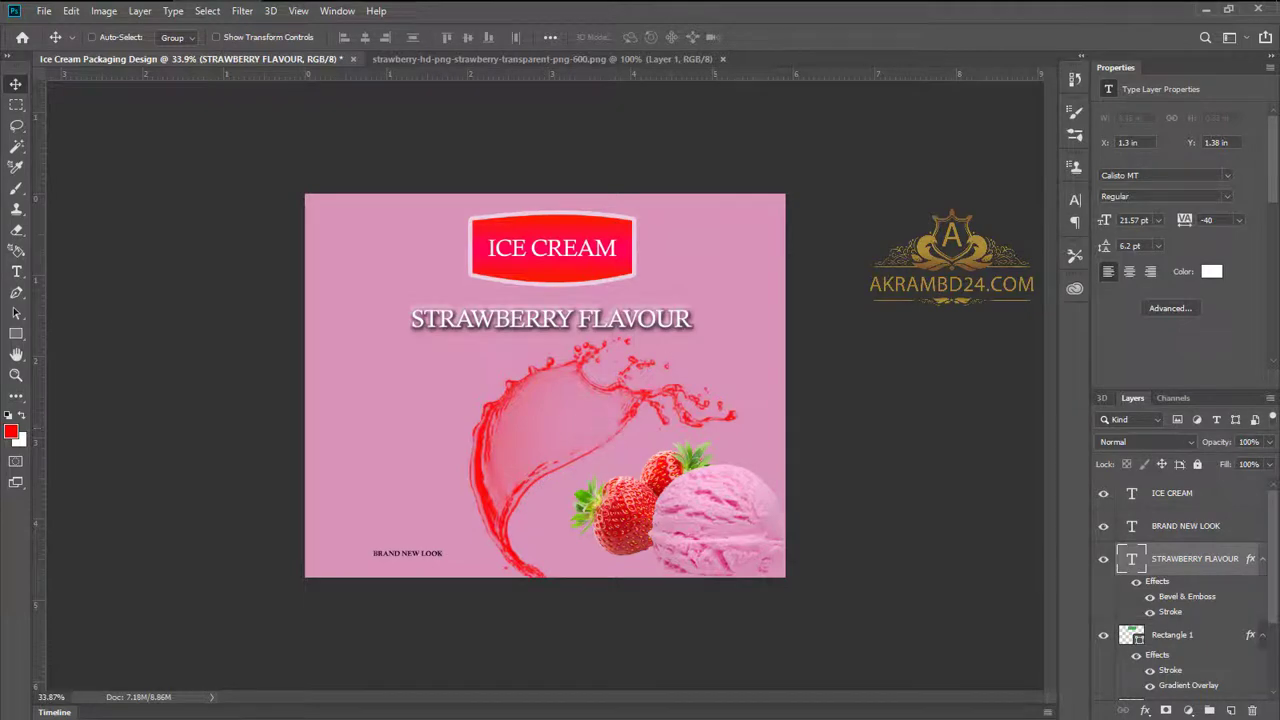
Step: Open the FREE MOCKUP file and set the Fond 1 background fill to dark green
click(1205, 9)
drag(221, 15, 776, 56)
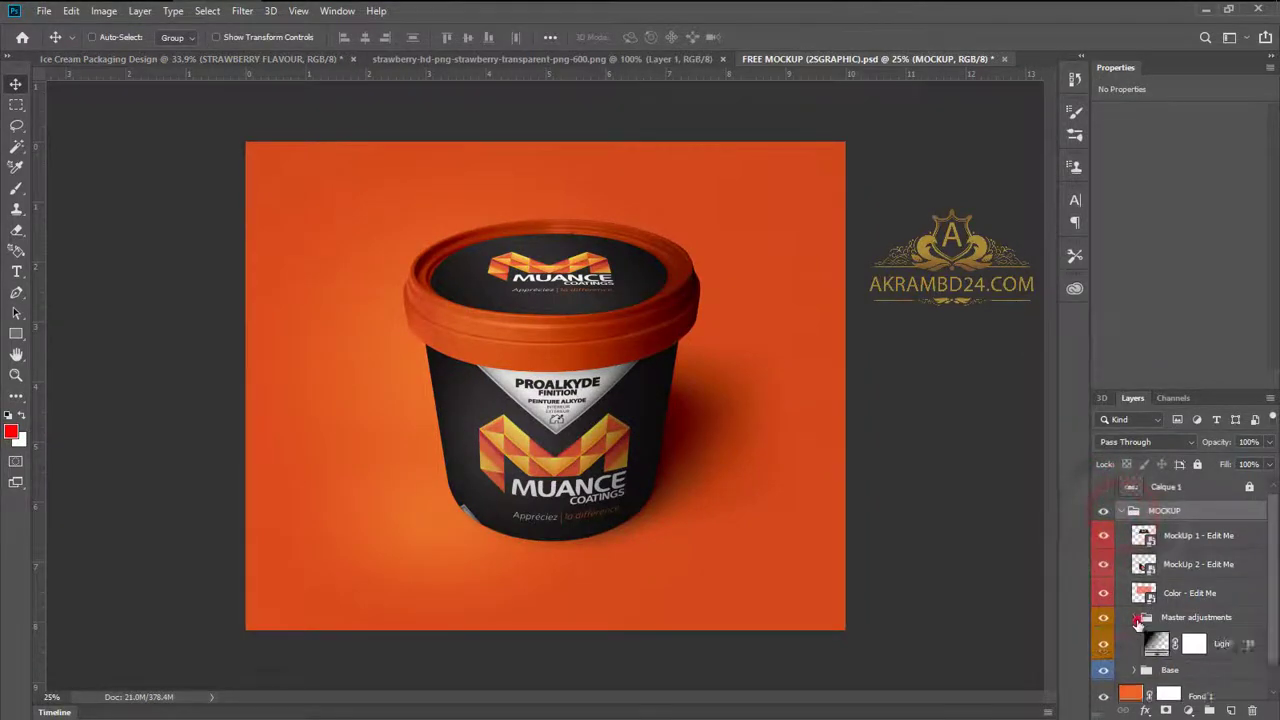
double_click(1130, 665)
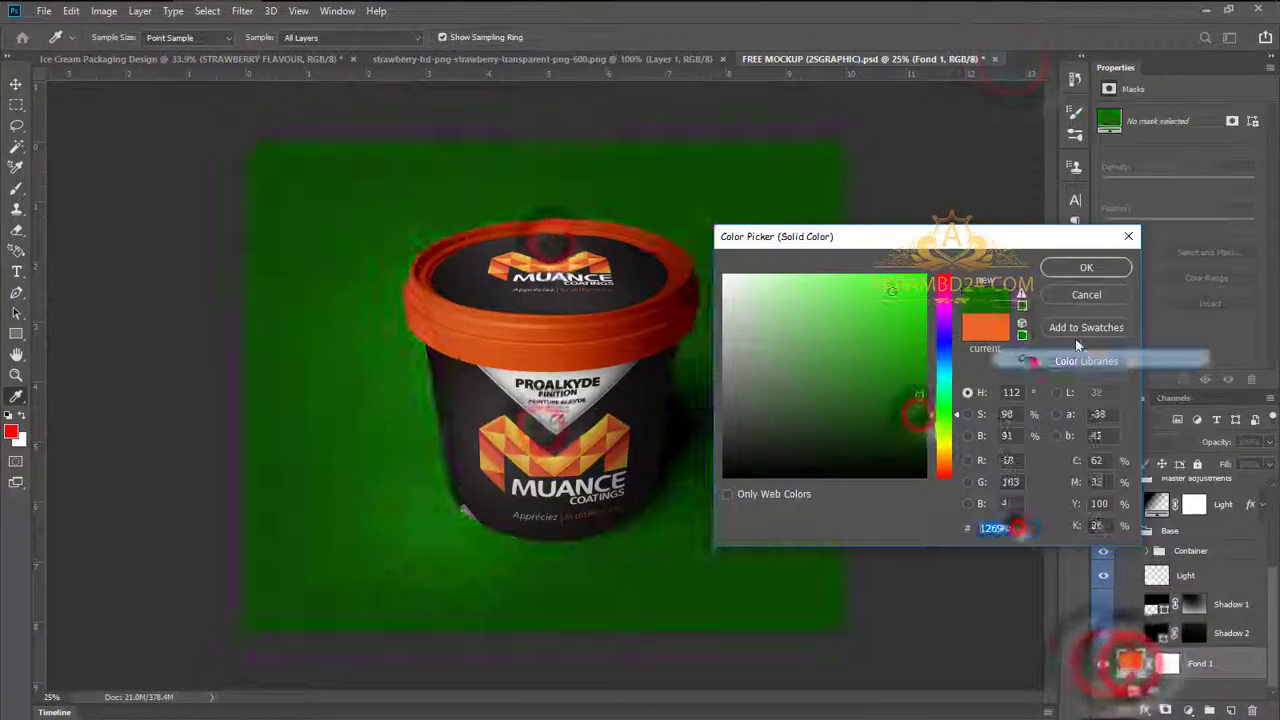
click(1088, 267)
Step: Recolour the tub lid and rim to 126904 green in the Color - Edit Me smart object and save
double_click(1150, 550)
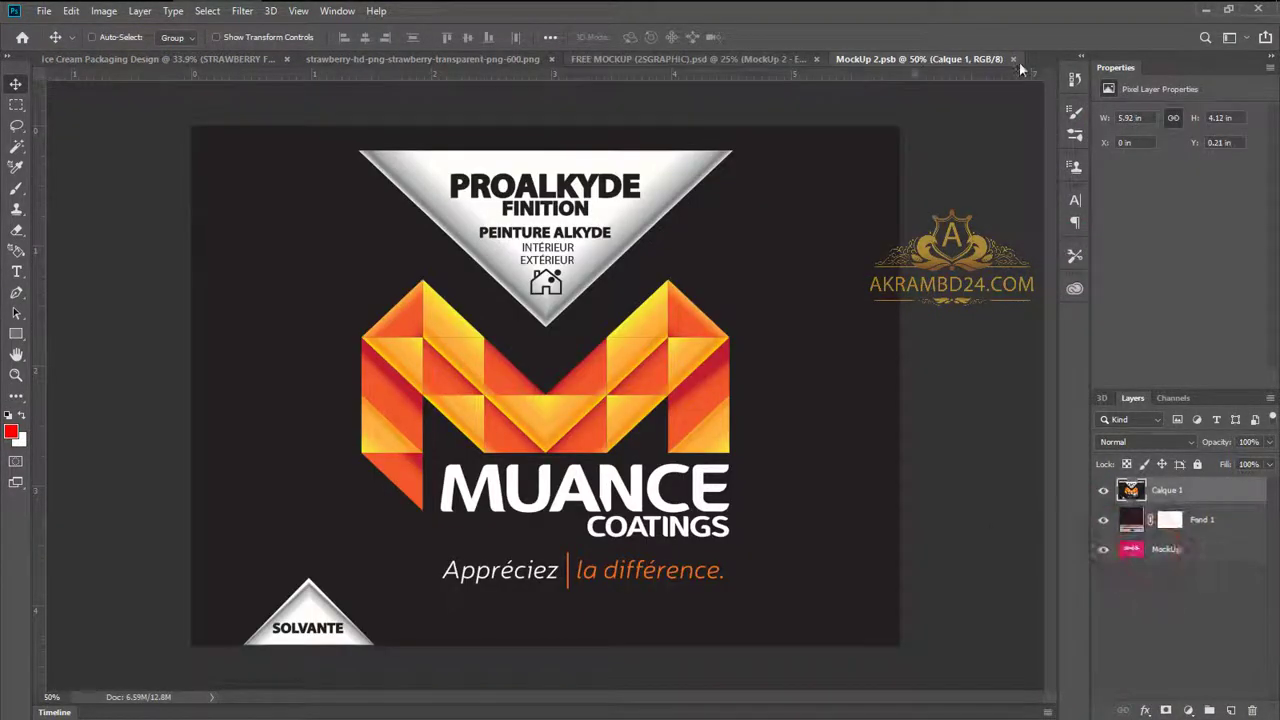
click(1013, 59)
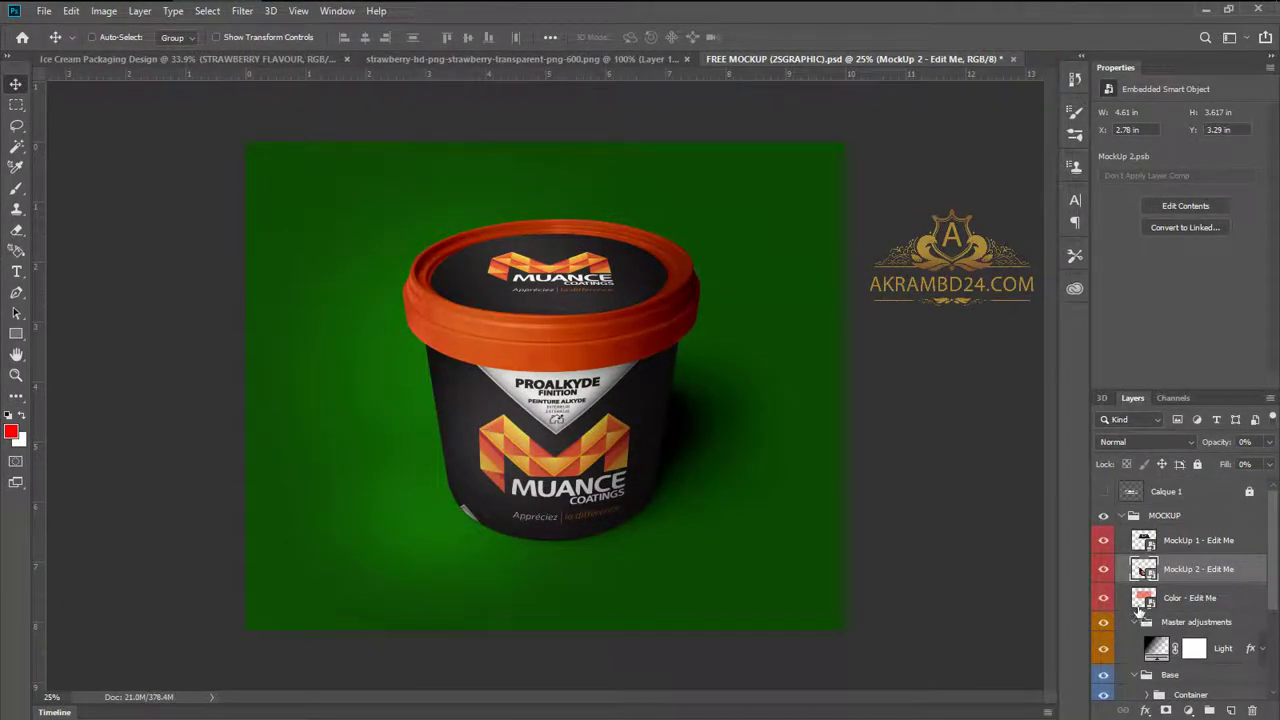
double_click(1148, 600)
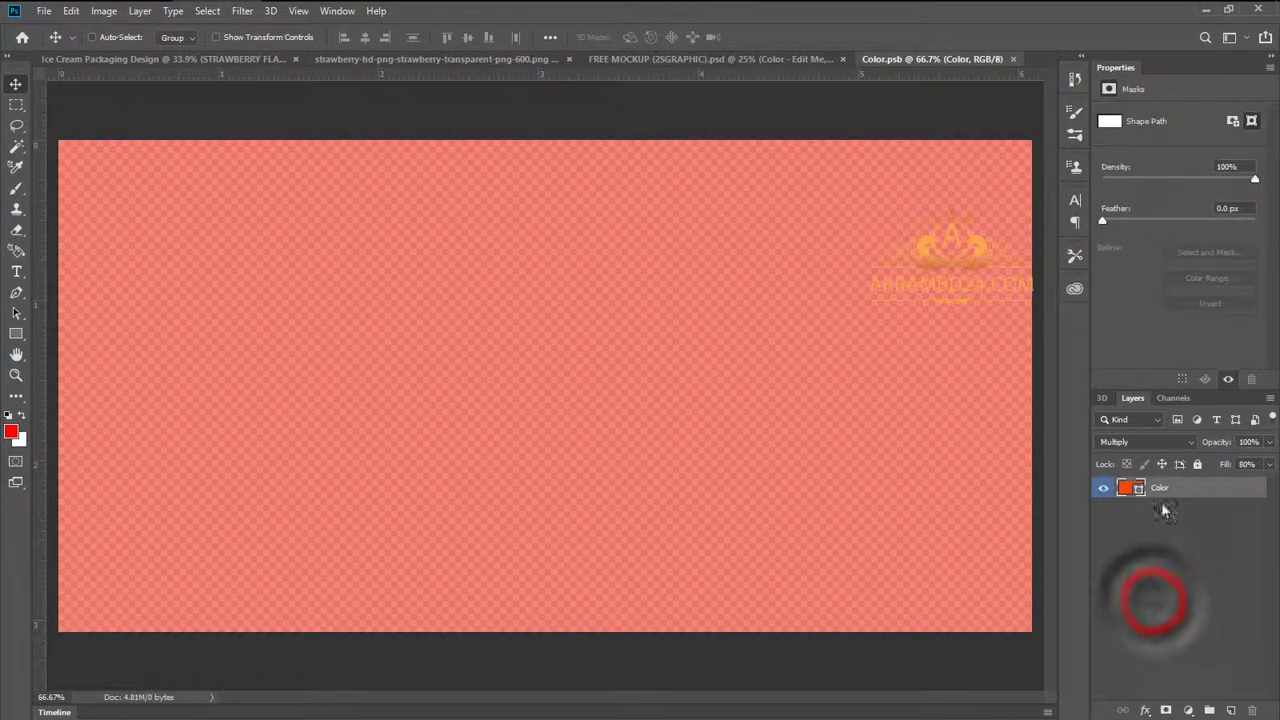
double_click(1130, 487)
right_click(990, 528)
click(1030, 376)
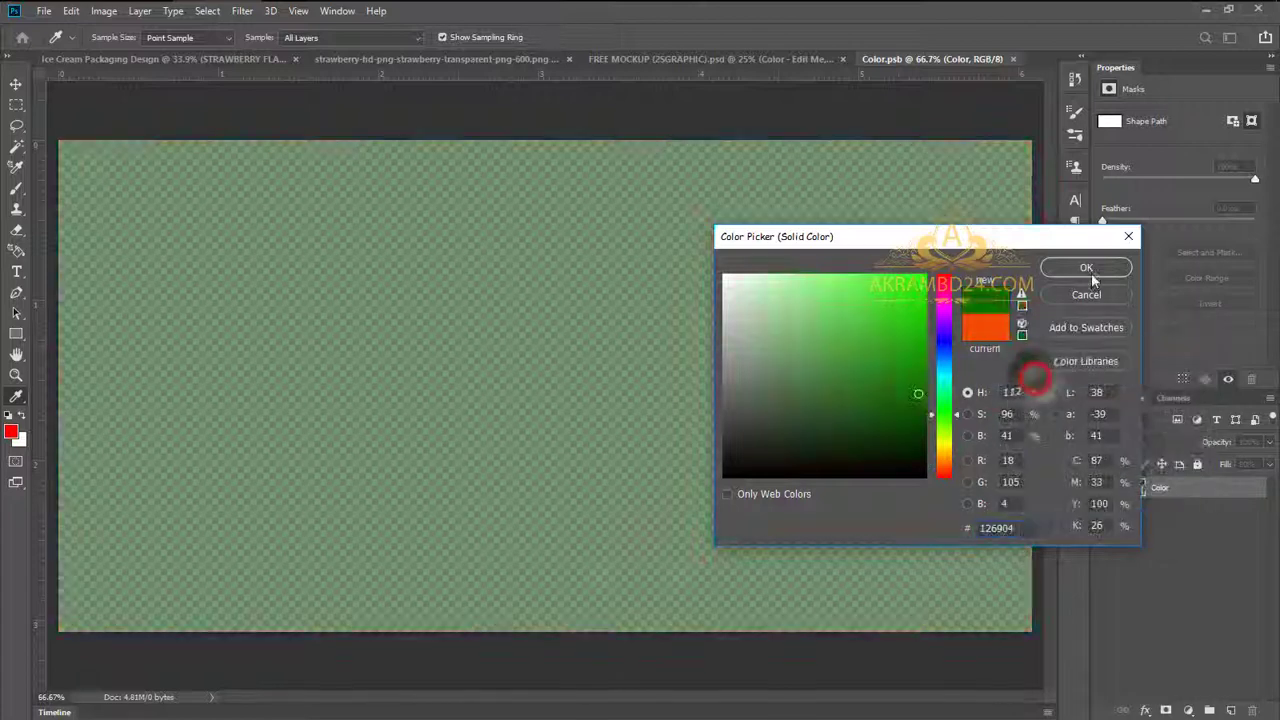
click(1091, 273)
click(1013, 59)
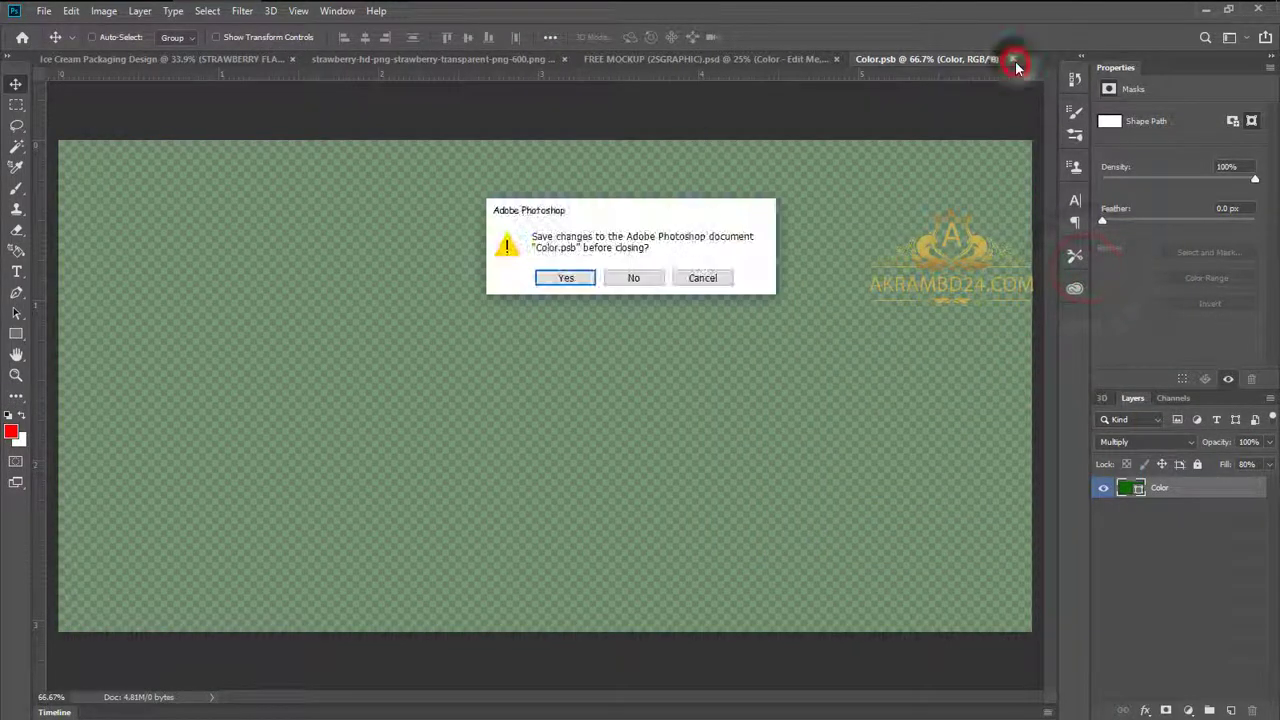
click(566, 278)
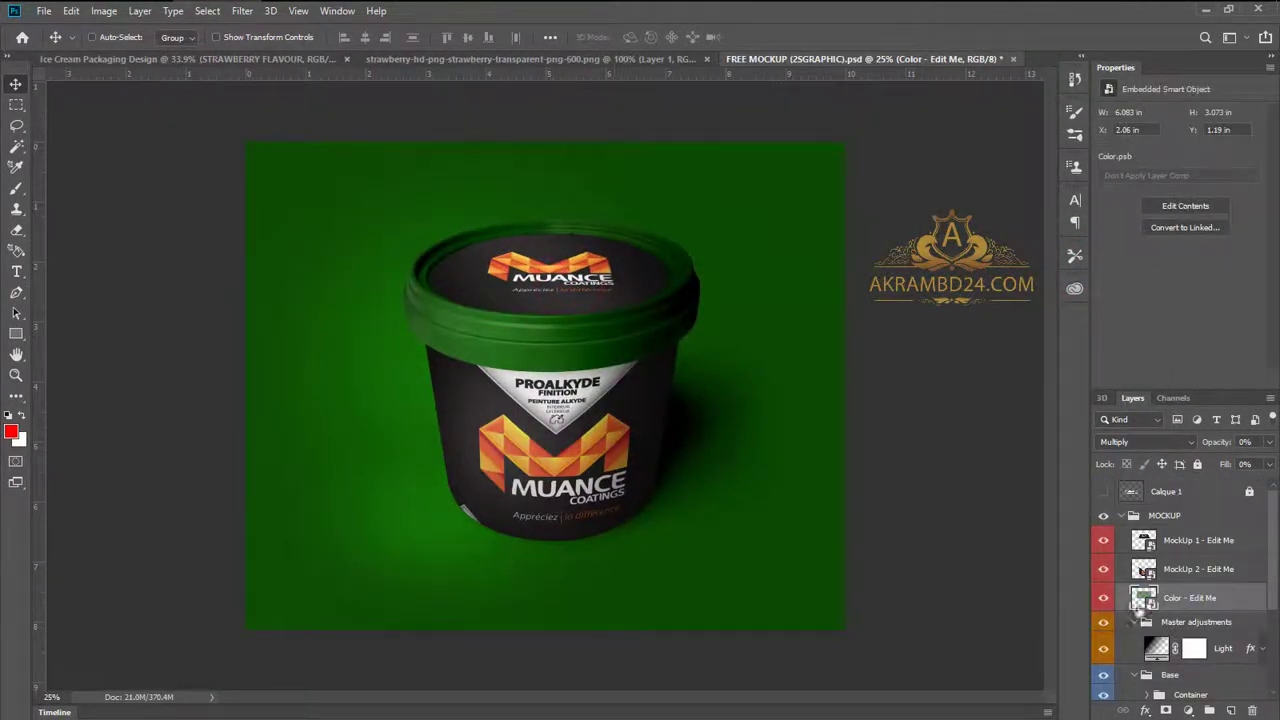
Step: Drag a merged copy of the ice cream design into the MockUp 2 side-label document
double_click(1148, 575)
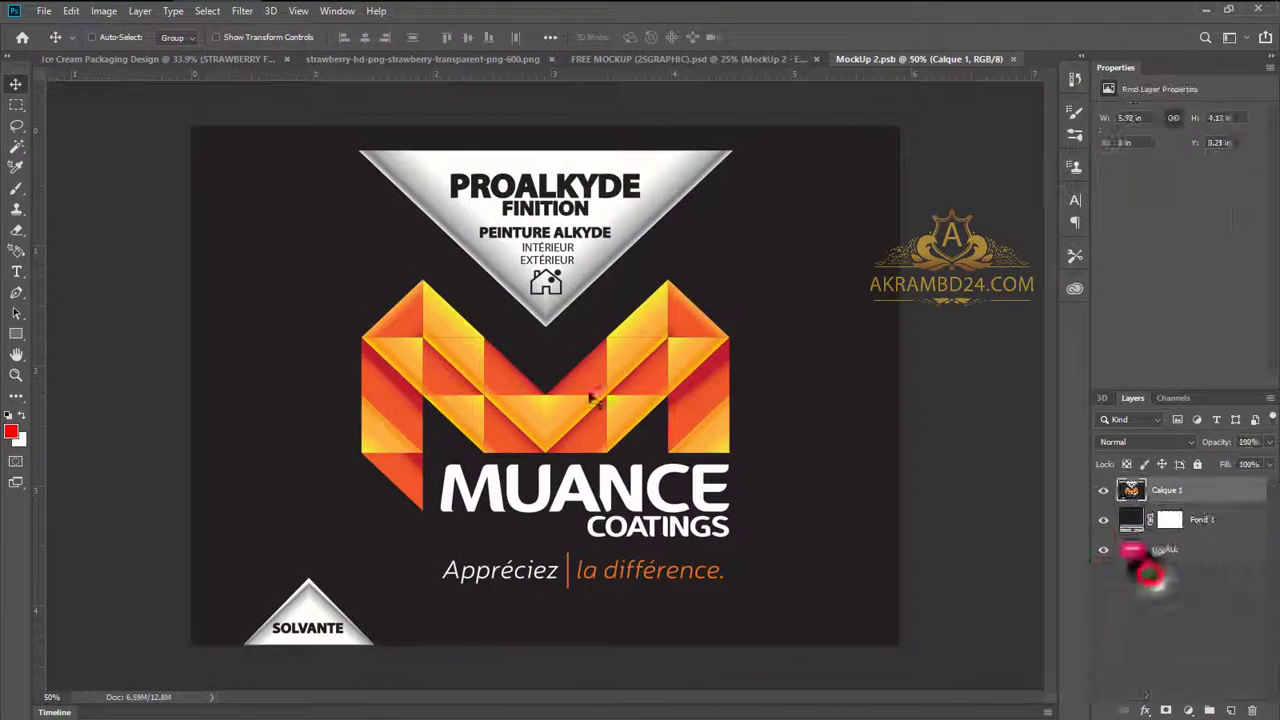
click(173, 57)
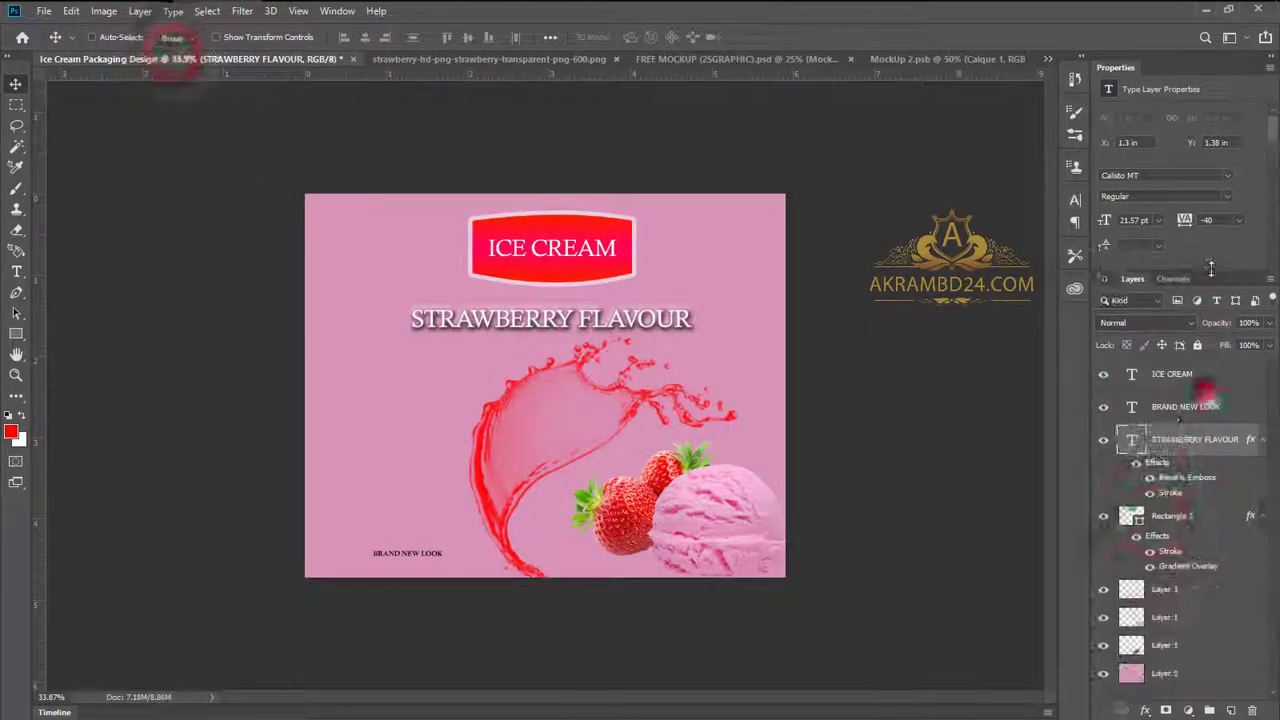
key(ctrl+shift+alt+e)
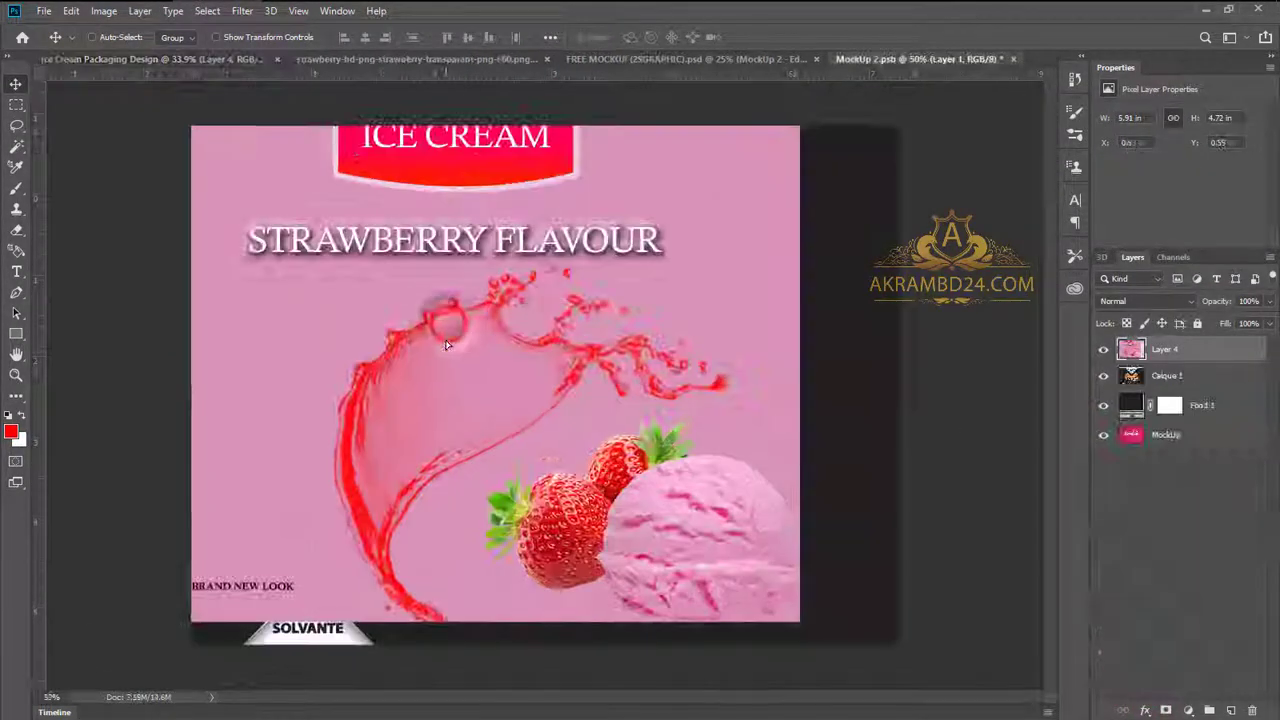
drag(452, 330, 600, 330)
Step: Fit the design to the side-label canvas, save and close MockUp 2, then open MockUp 1
key(ctrl+t)
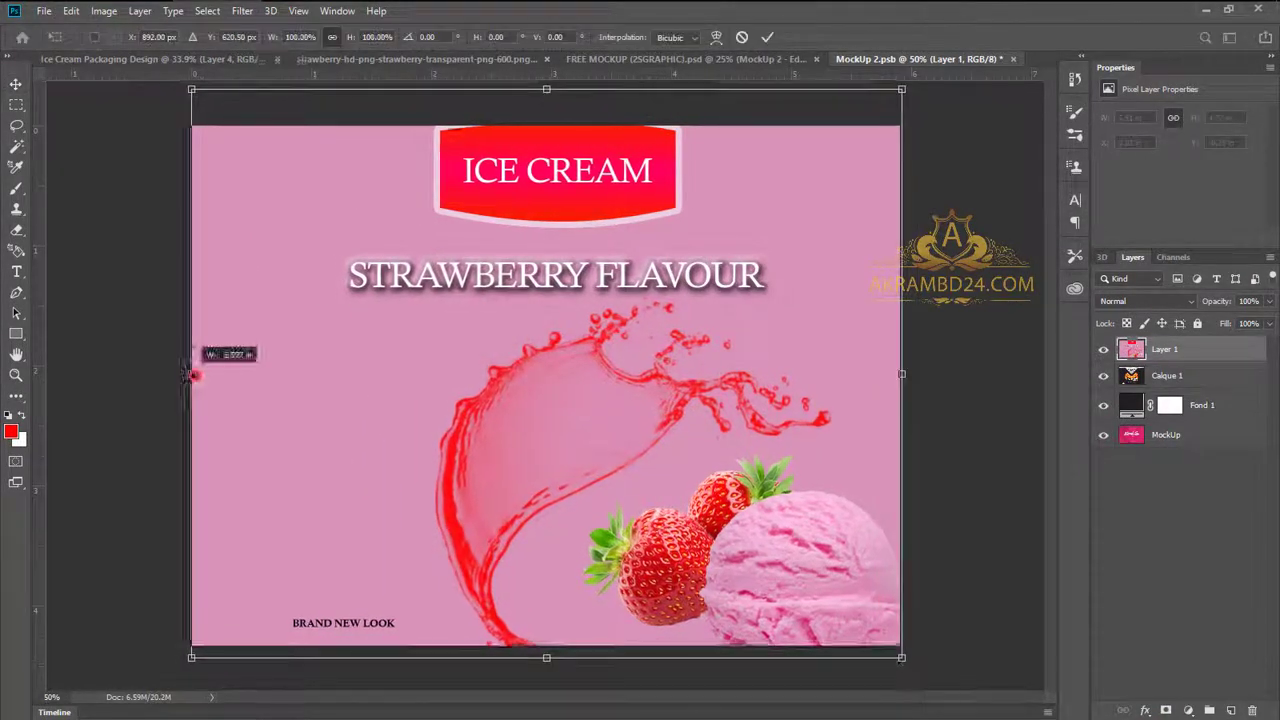
drag(545, 90, 545, 125)
drag(545, 658, 545, 645)
click(767, 37)
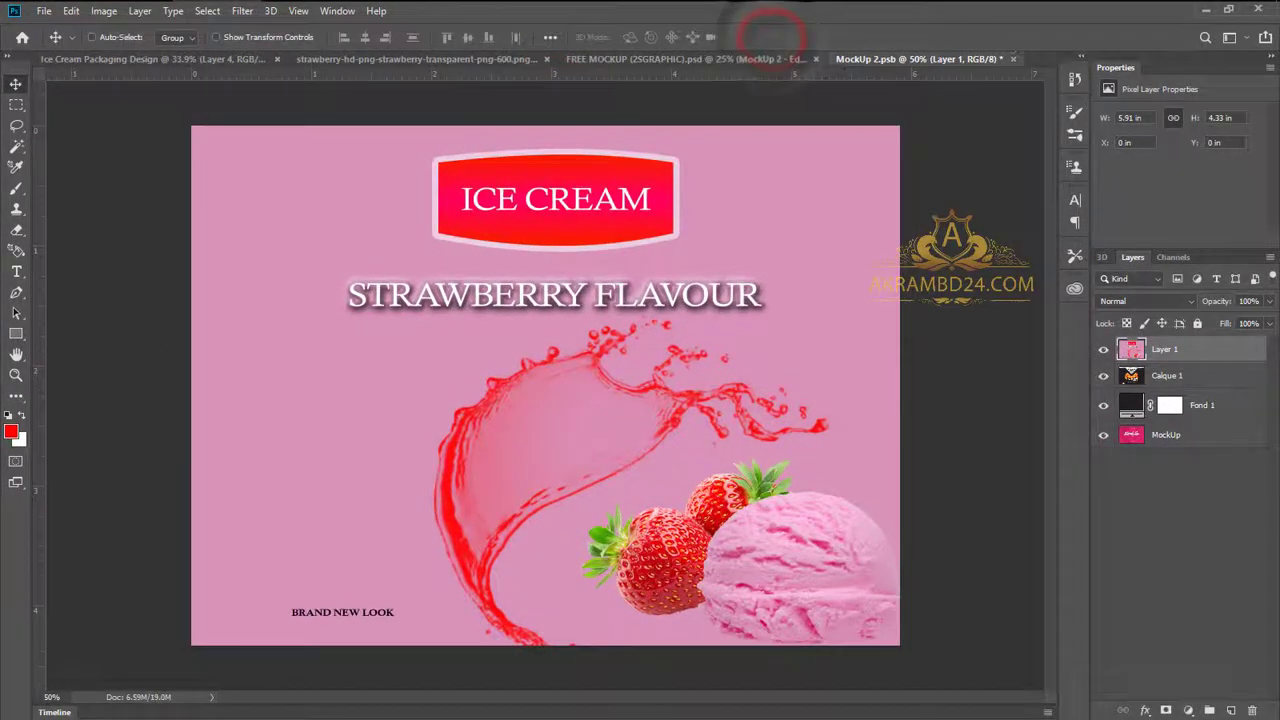
click(44, 11)
click(121, 192)
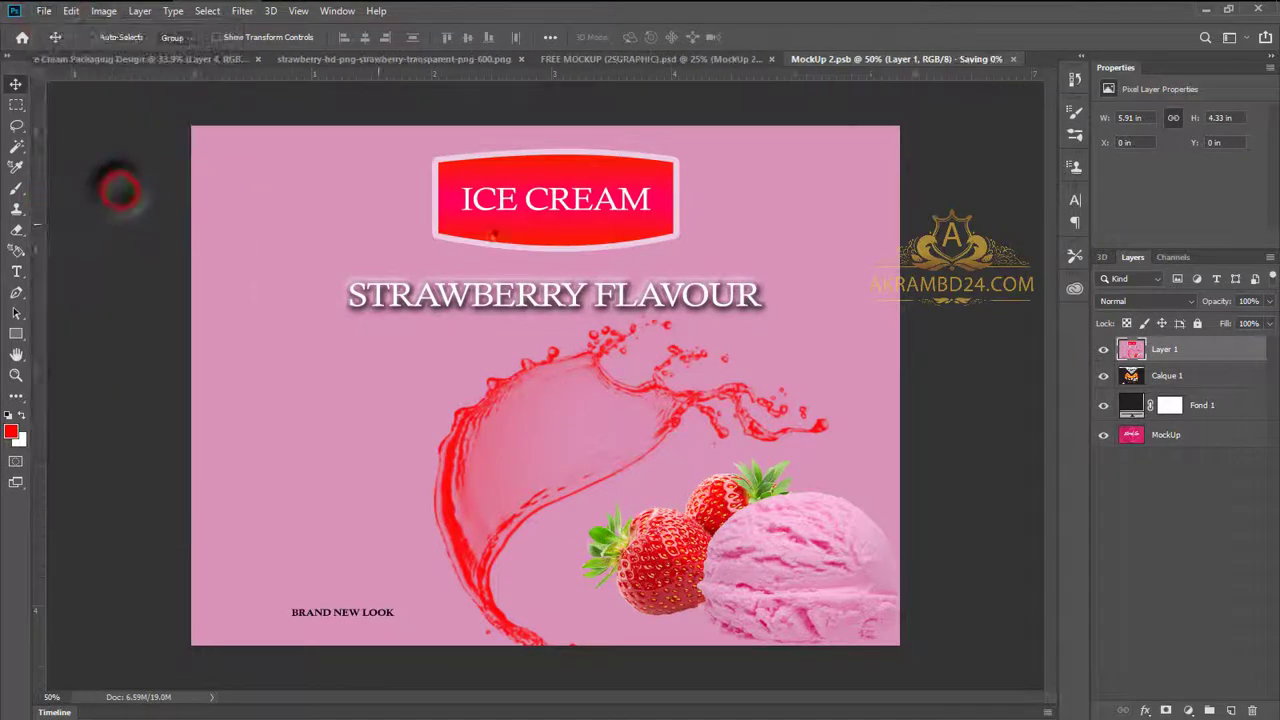
click(1014, 60)
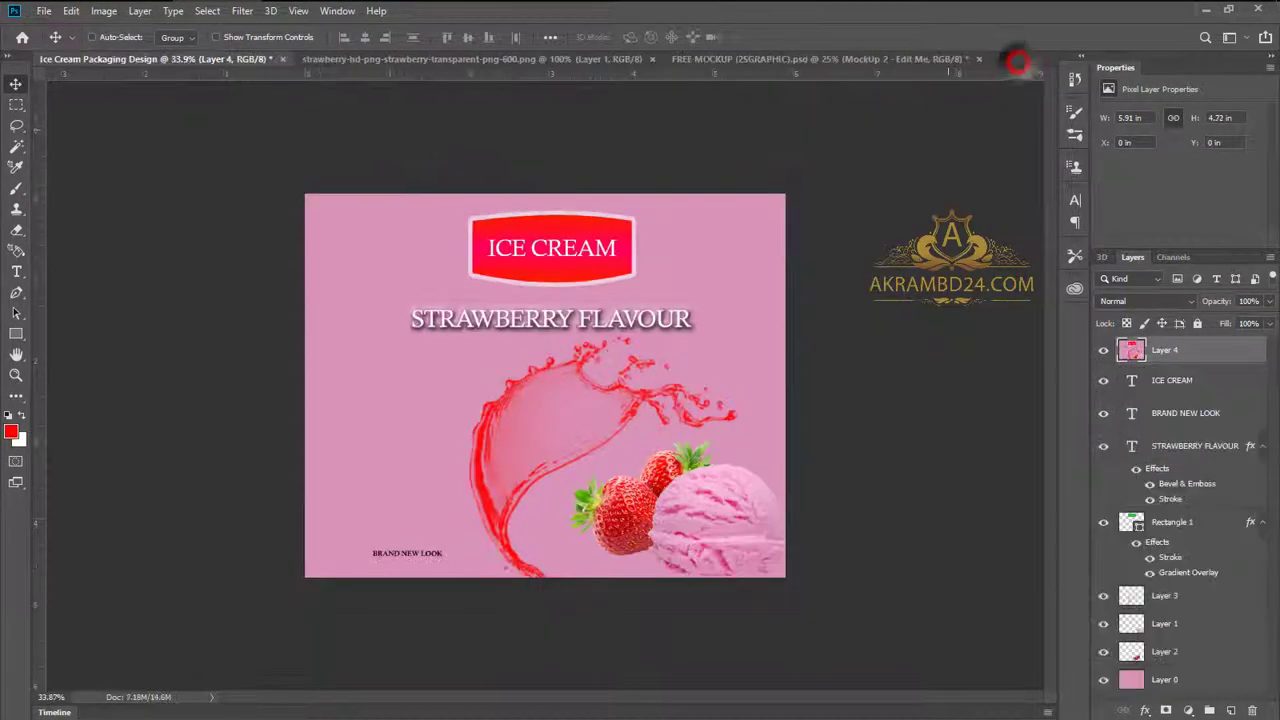
click(826, 60)
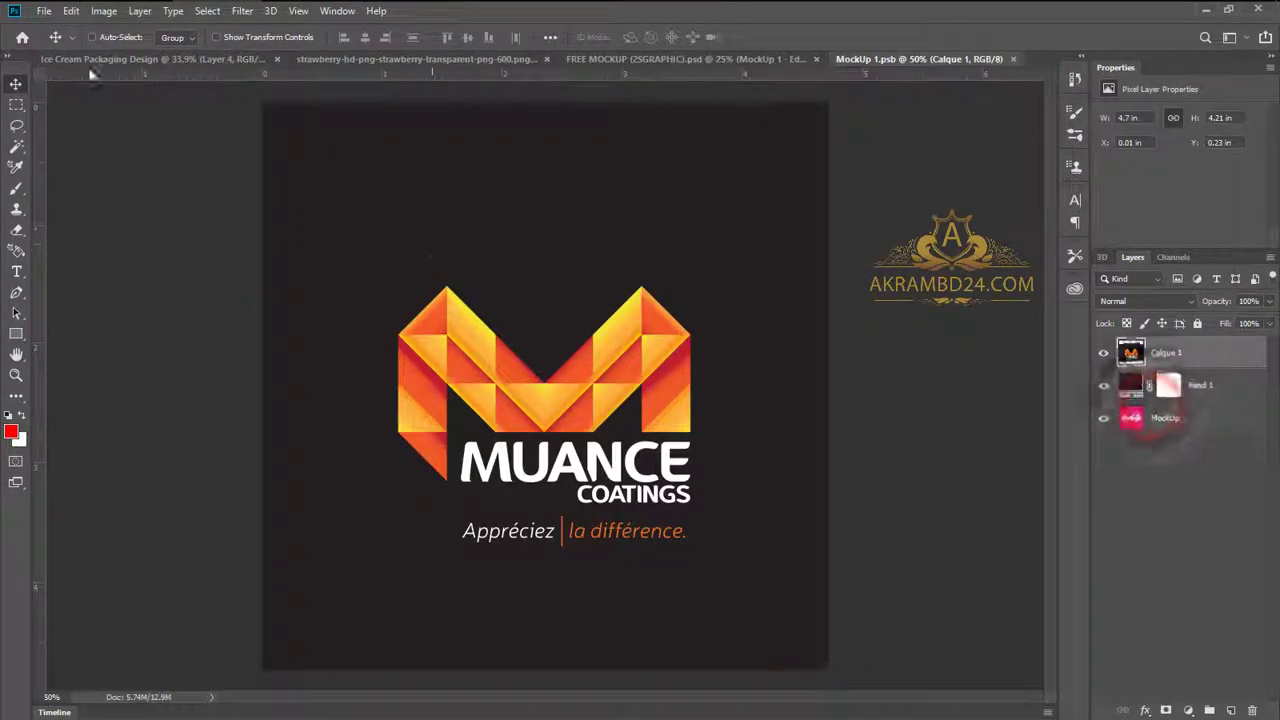
Step: Place the ice cream design in MockUp 1, narrow it to the lid canvas width, and save
click(150, 59)
drag(500, 350, 590, 375)
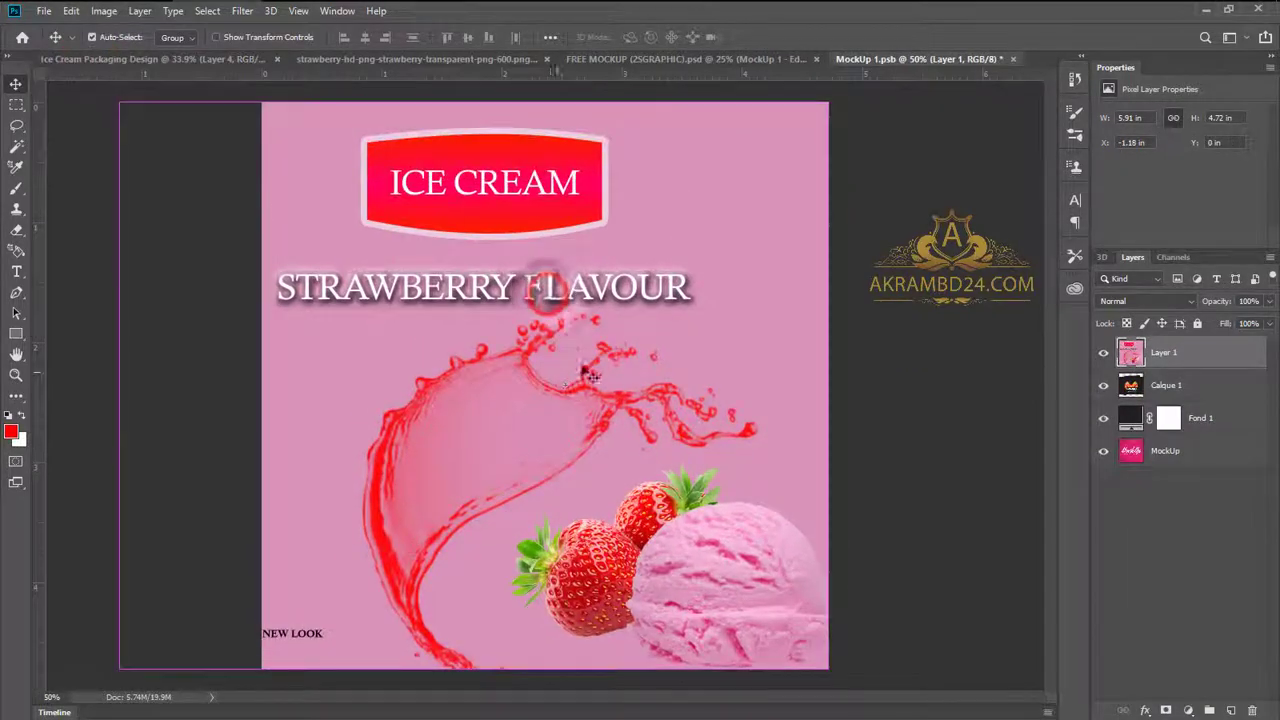
key(ctrl+t)
drag(119, 104, 262, 104)
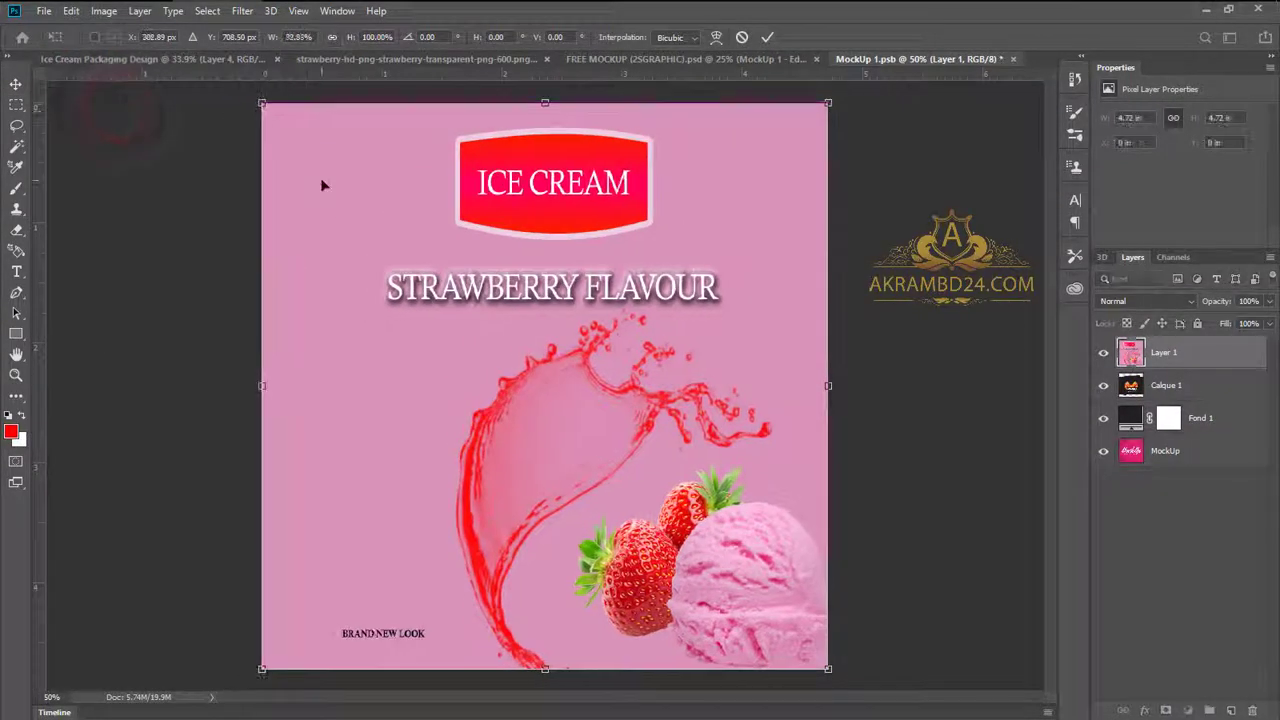
click(766, 37)
click(1013, 59)
key(Return)
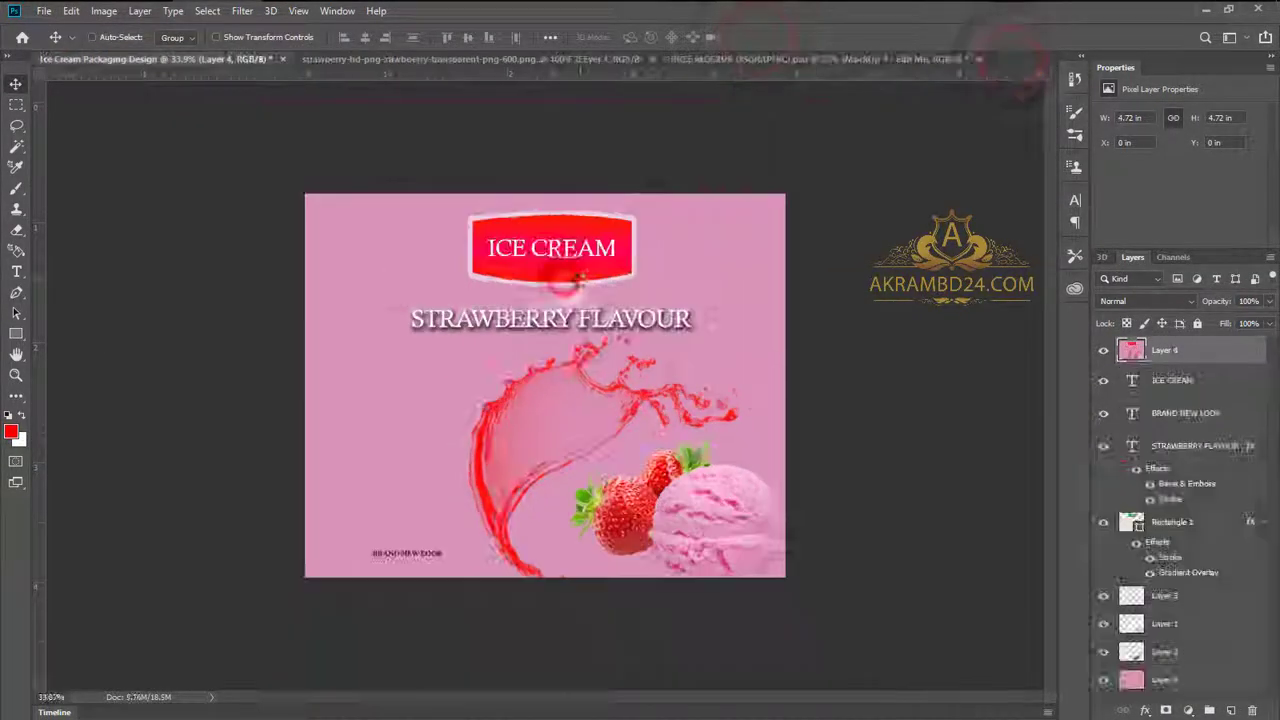
click(864, 60)
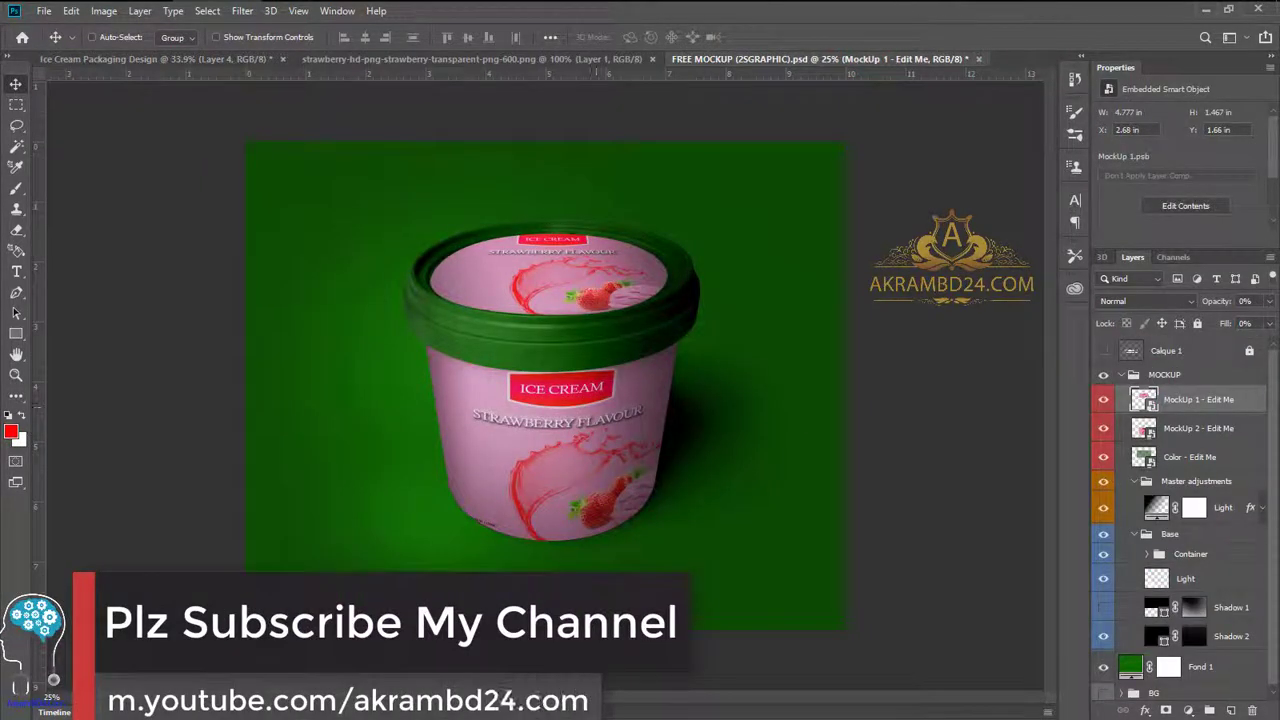
Step: Add 'AkramBD24' watermark text, shrink it, and move it to the mockup's bottom
click(275, 432)
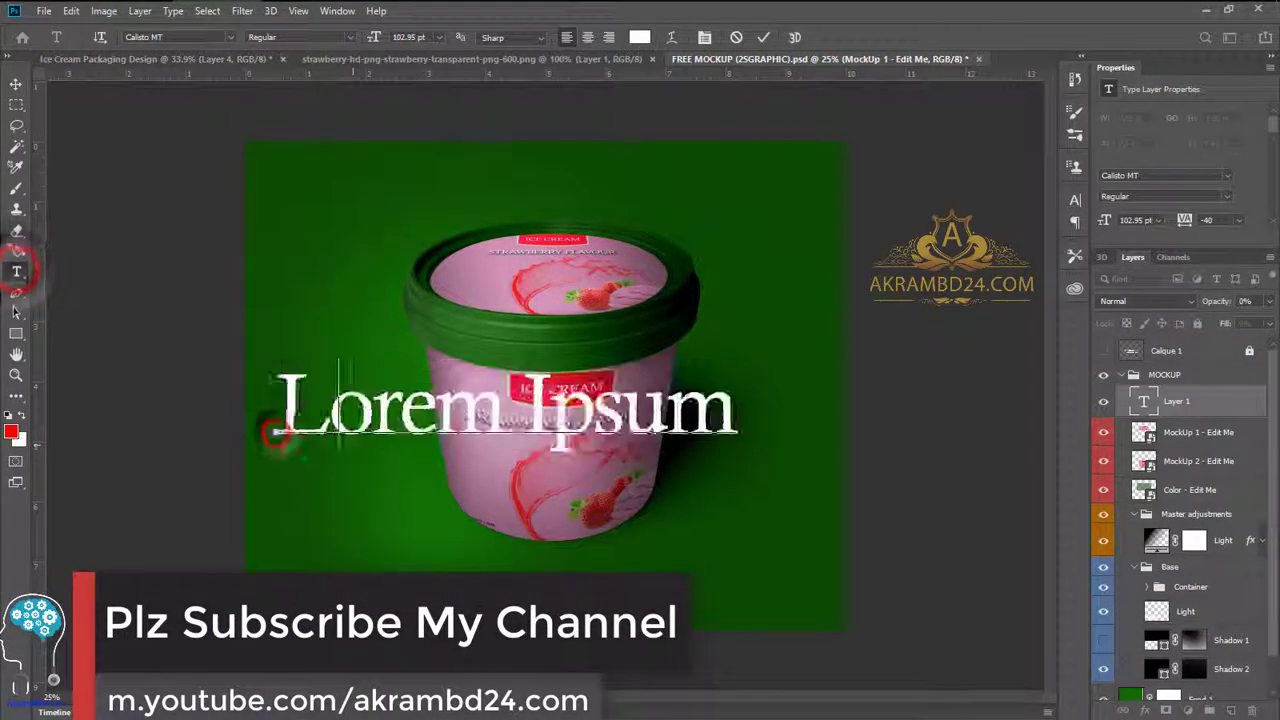
text(AkramBD24)
click(766, 37)
key(ctrl+t)
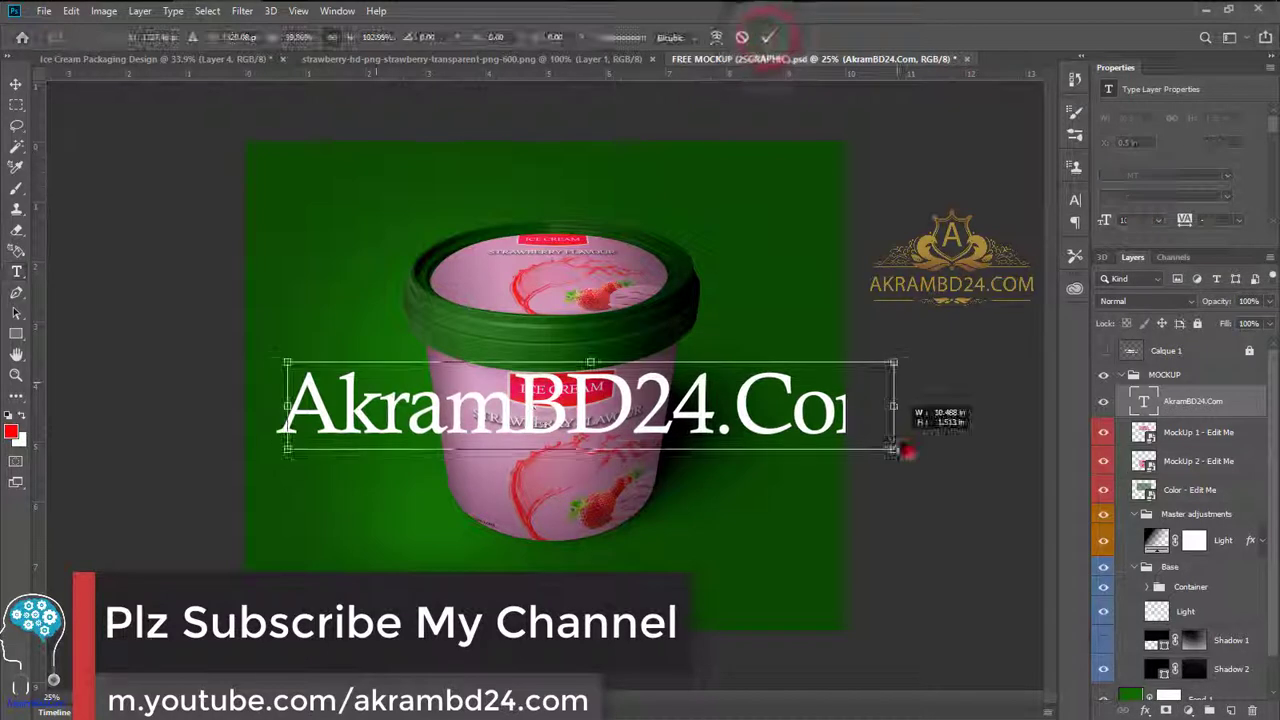
drag(891, 443, 851, 443)
drag(560, 410, 535, 577)
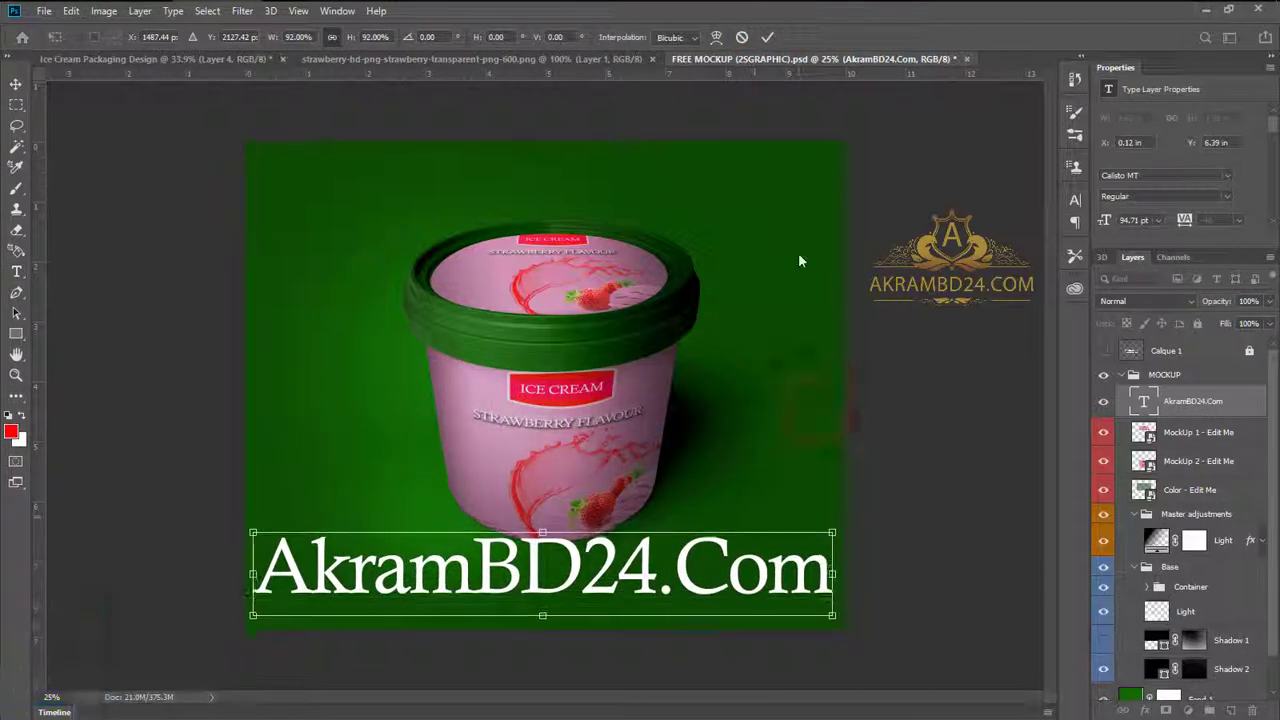
click(766, 37)
Step: Set the watermark layer opacity to 4% and save the file
text(4)
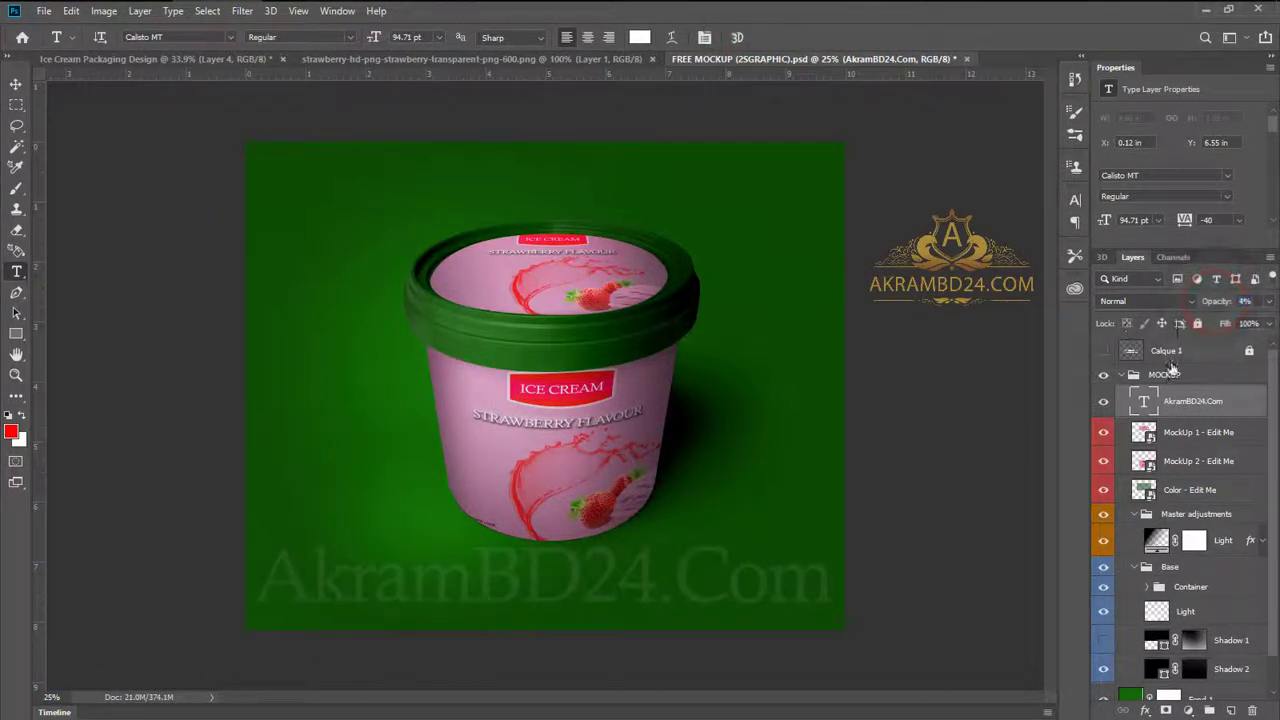
click(44, 11)
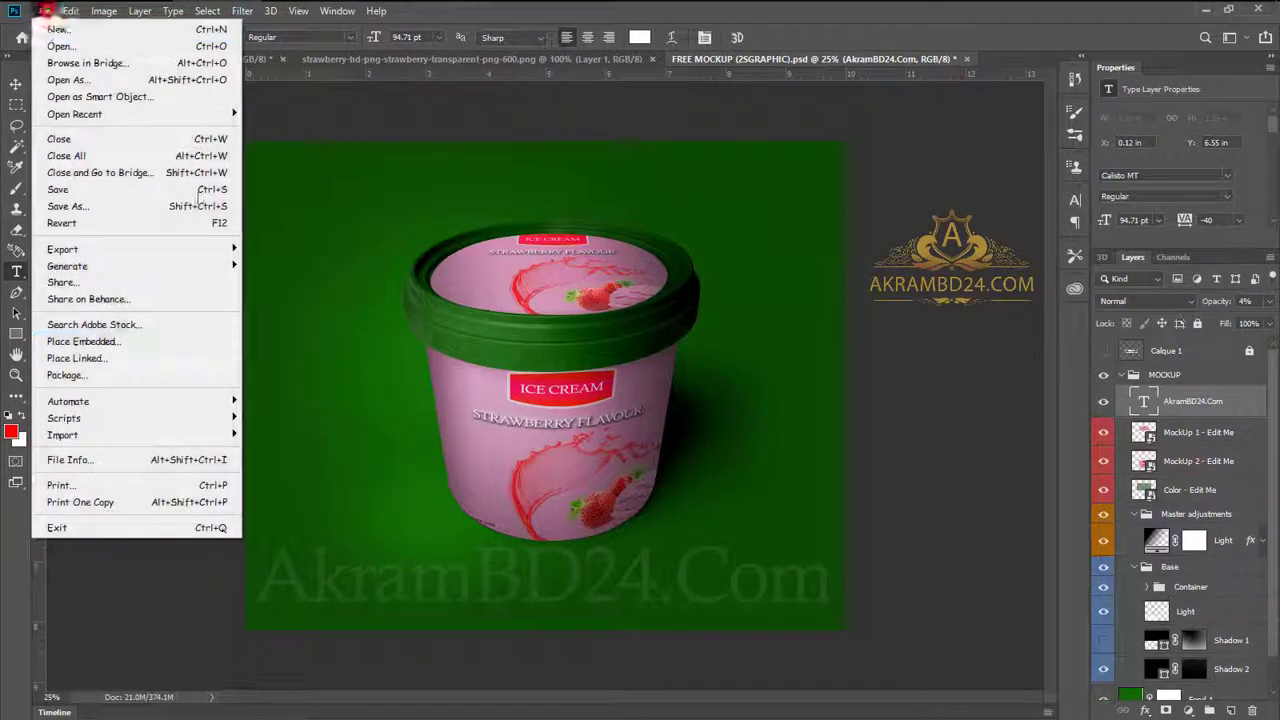
click(86, 190)
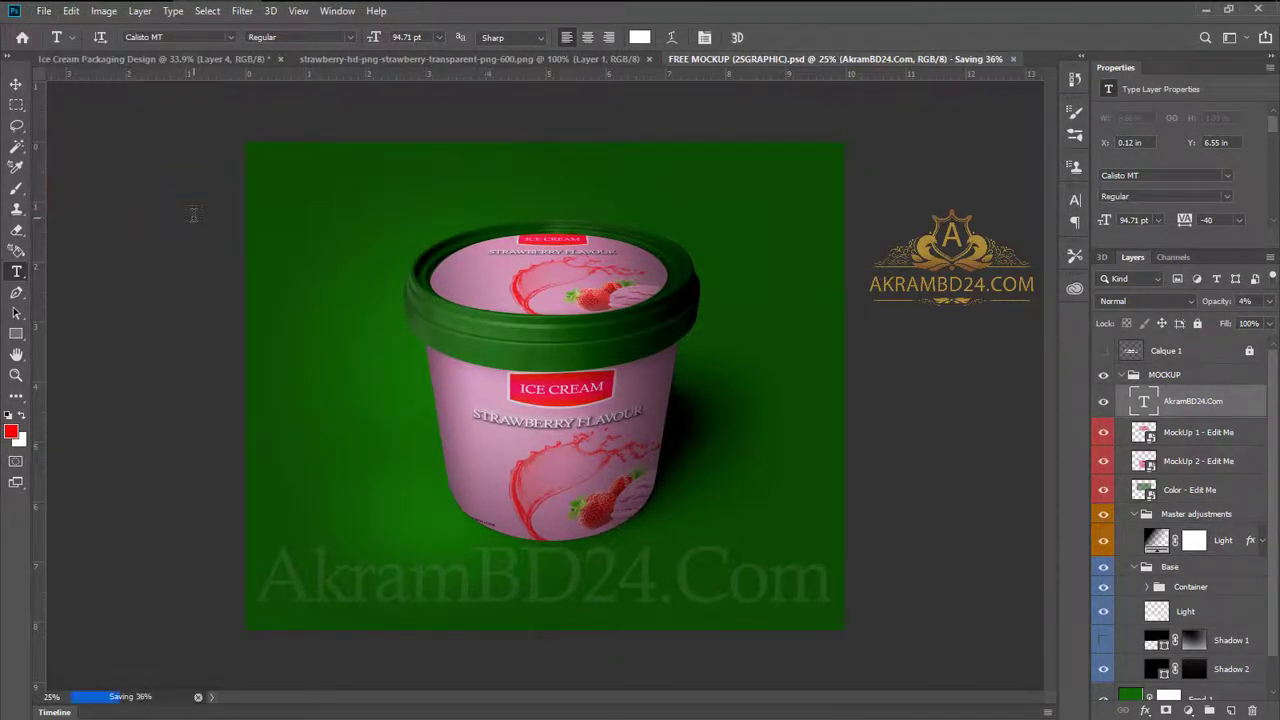